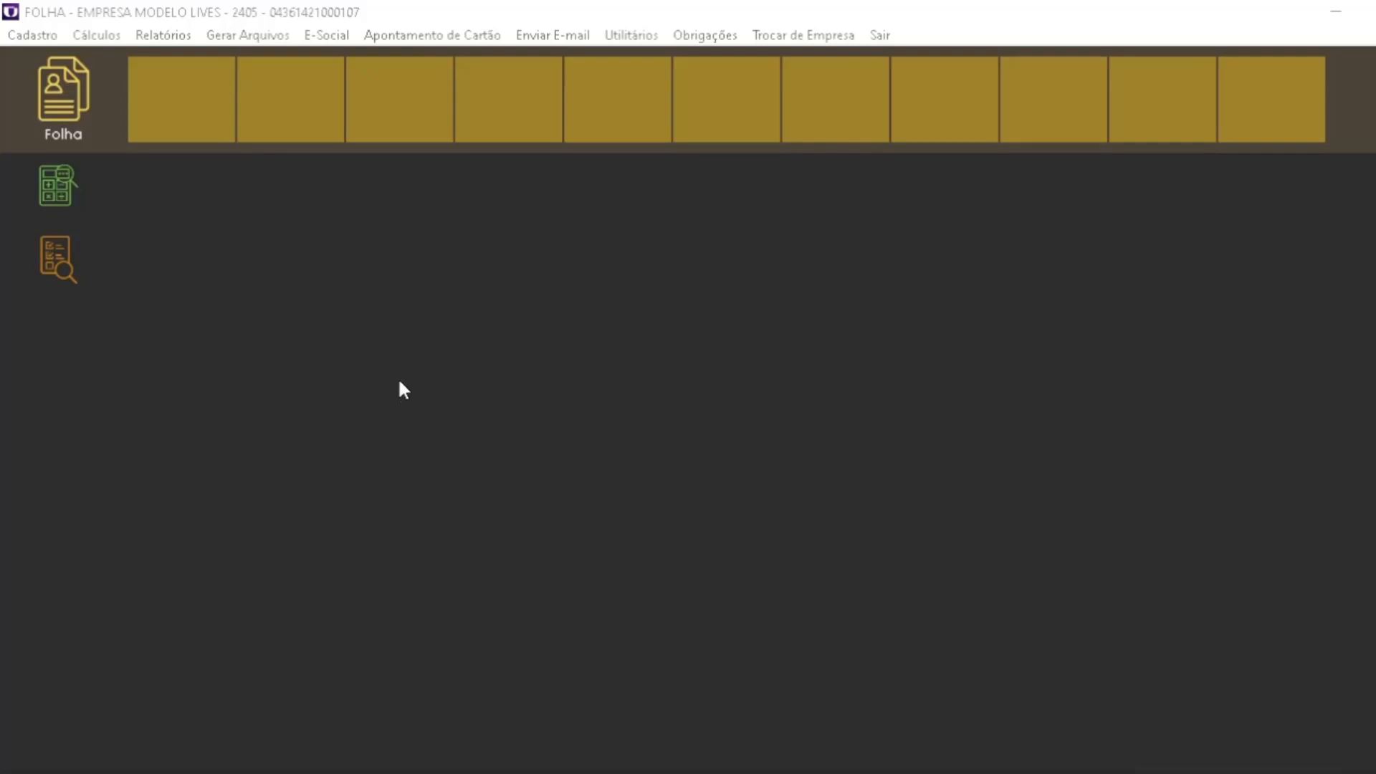
# Step: Open the Décimo Terceiro Salário section of the automatic events parameters
pyautogui.click(30, 37)
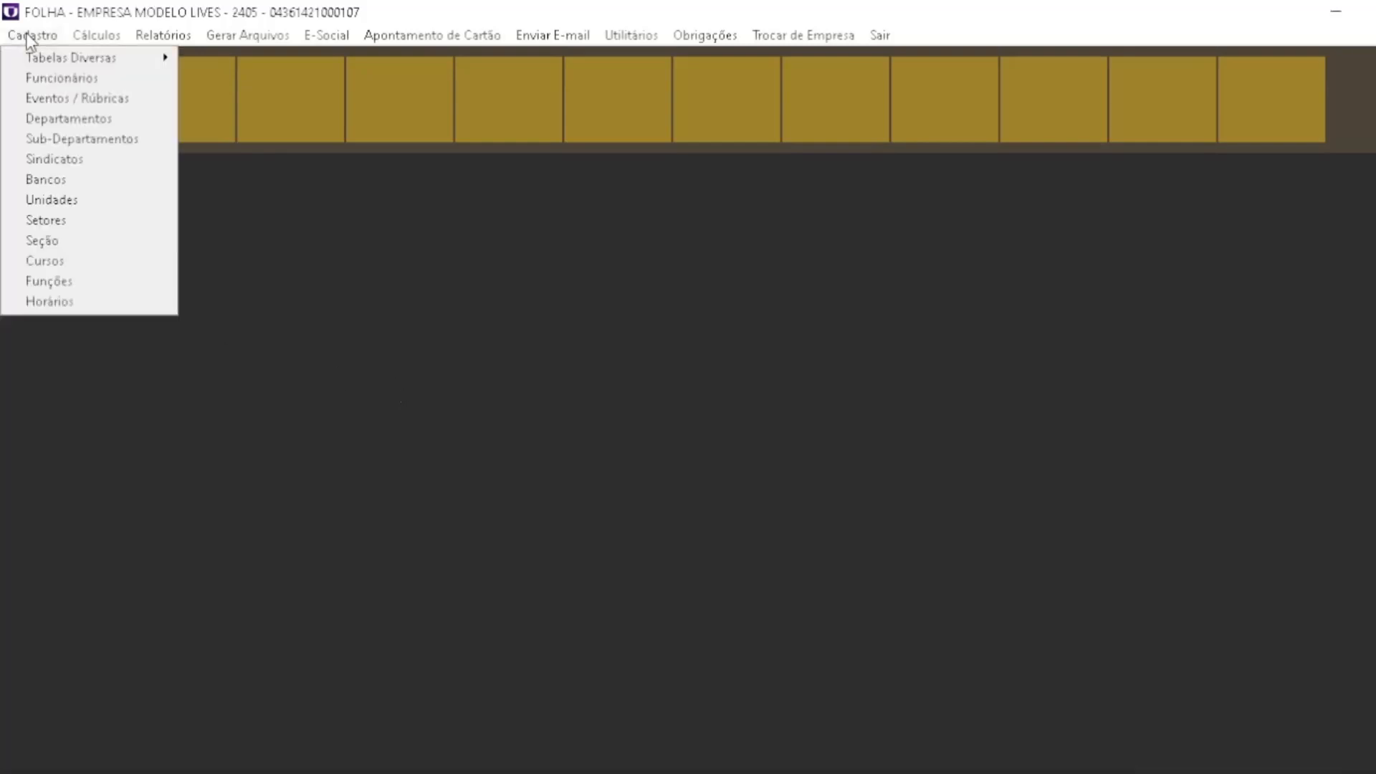
pyautogui.moveTo(58, 56)
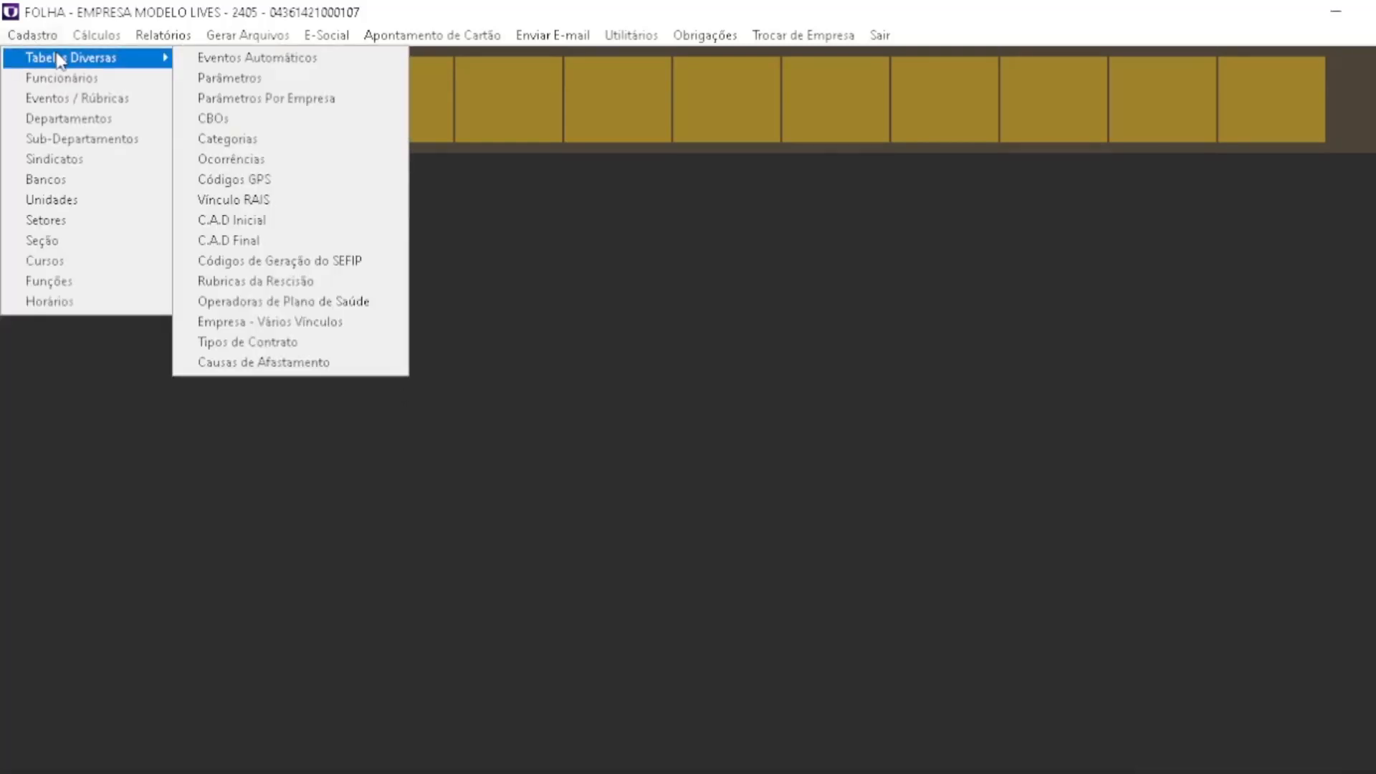
pyautogui.click(243, 63)
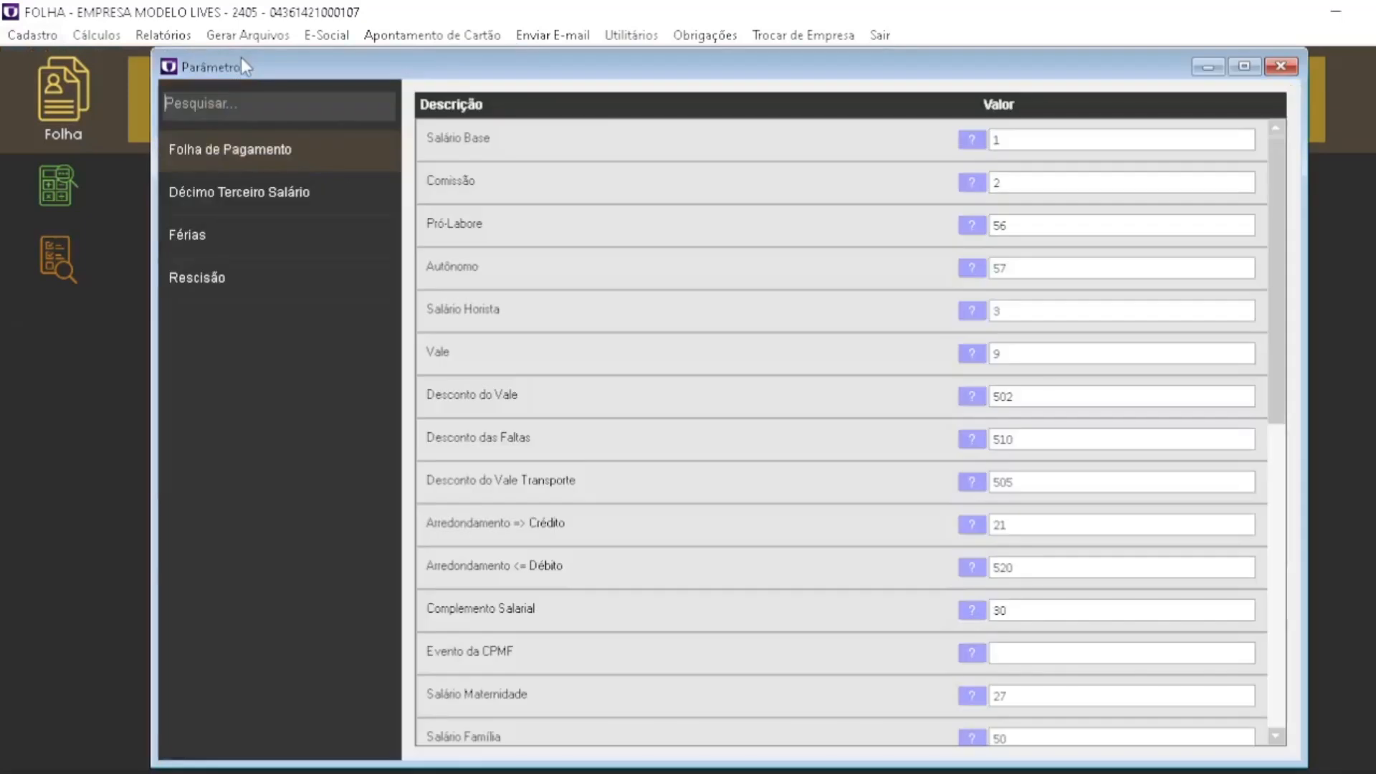
pyautogui.click(277, 192)
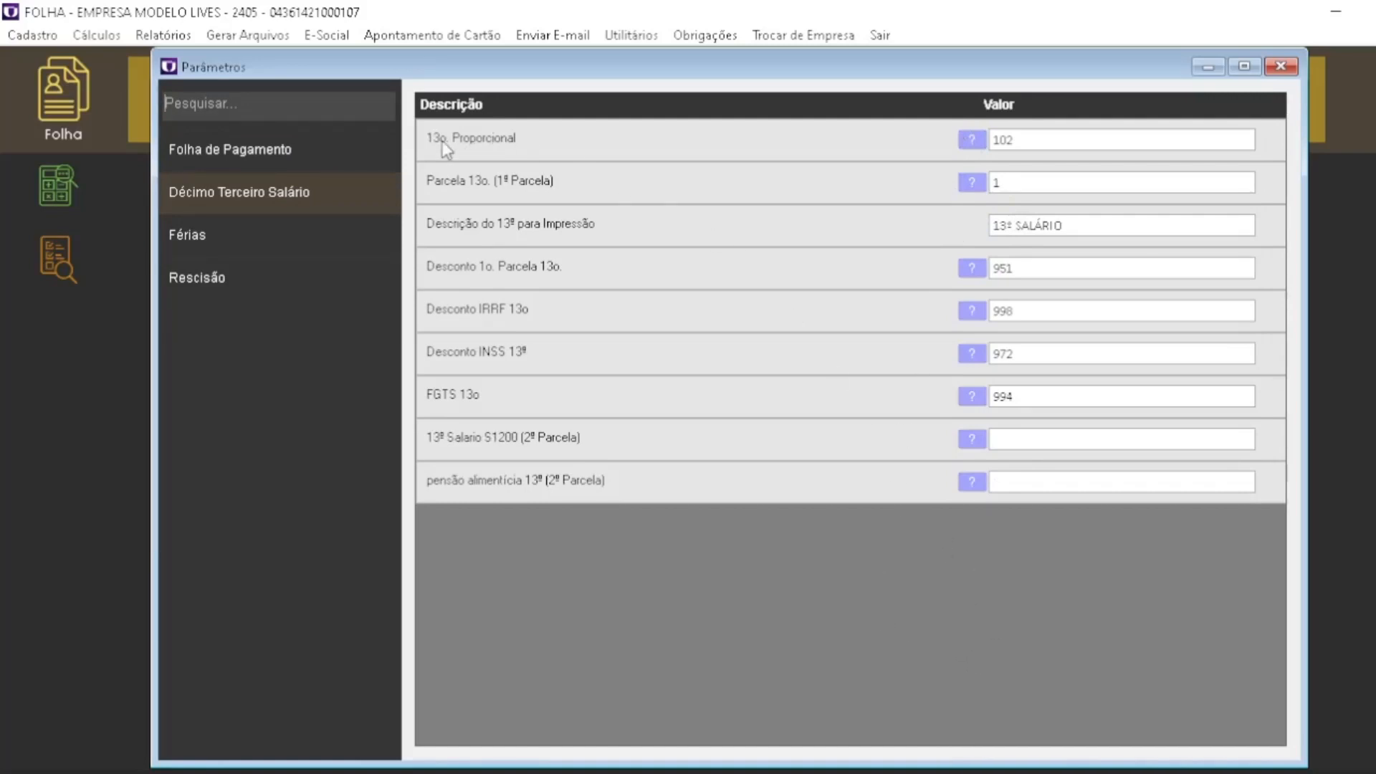
# Step: Check the 13o. Proporcional and first-installment event codes, and look up event 1 in the Eventos / Rúbricas register
pyautogui.moveTo(1030, 140); pyautogui.dragTo(959, 137)
pyautogui.click(1027, 138)
pyautogui.moveTo(1036, 183); pyautogui.dragTo(960, 176)
pyautogui.click(1008, 183)
pyautogui.click(32, 35)
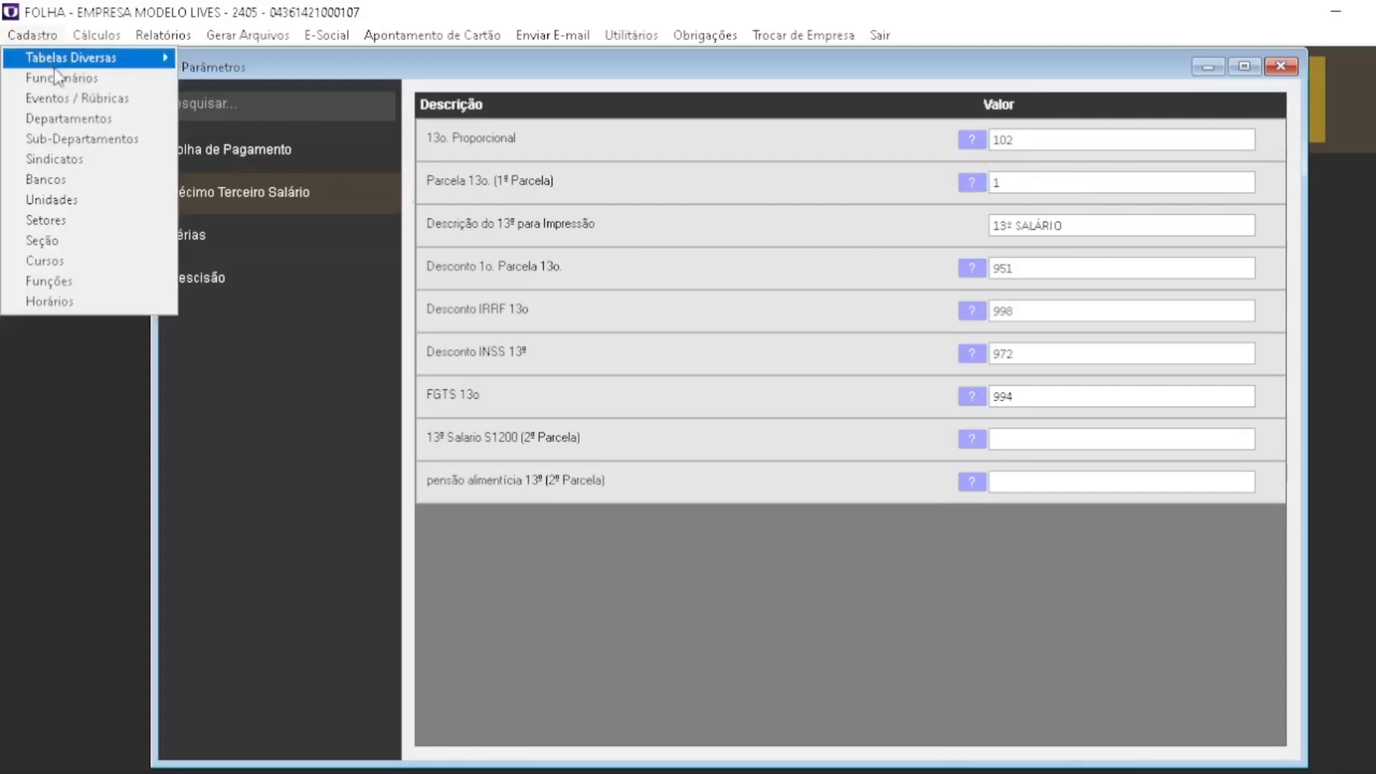
pyautogui.click(75, 107)
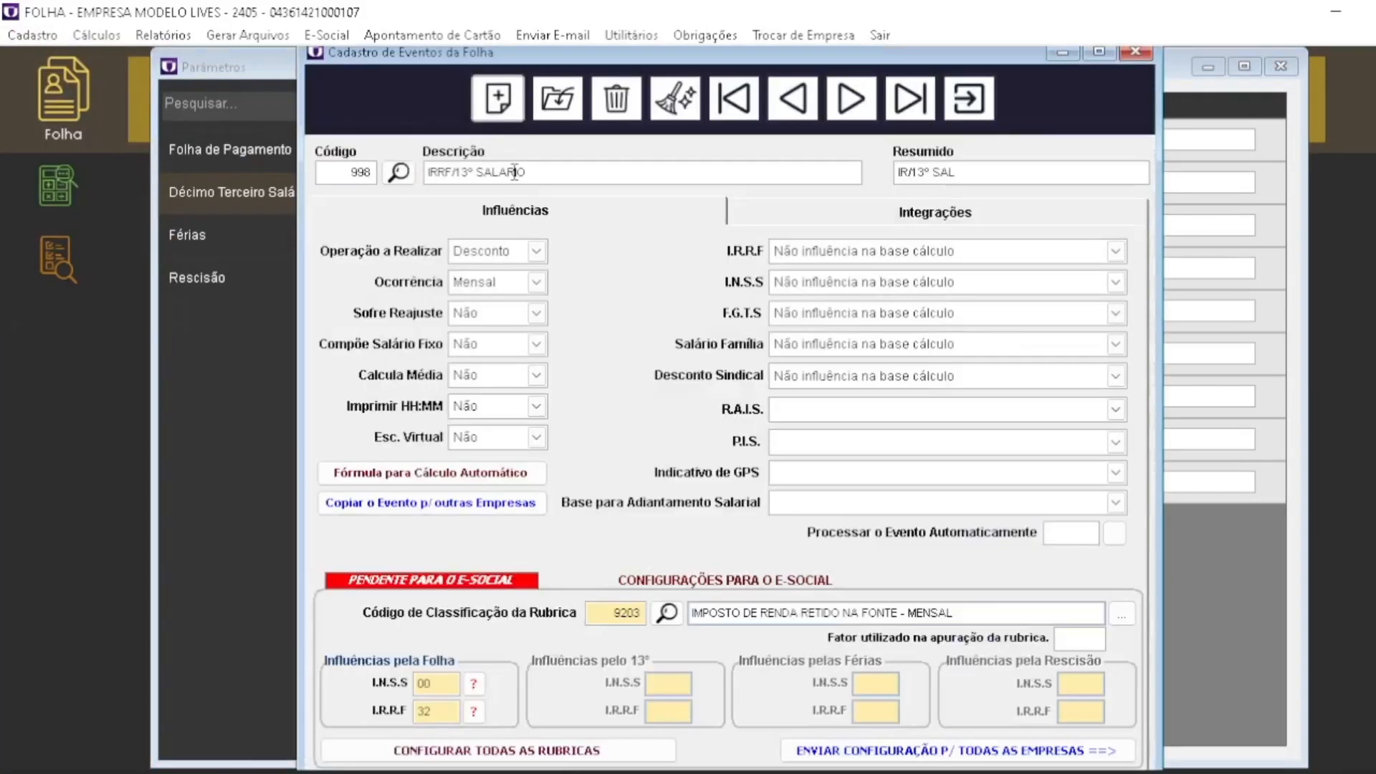
pyautogui.click(744, 111)
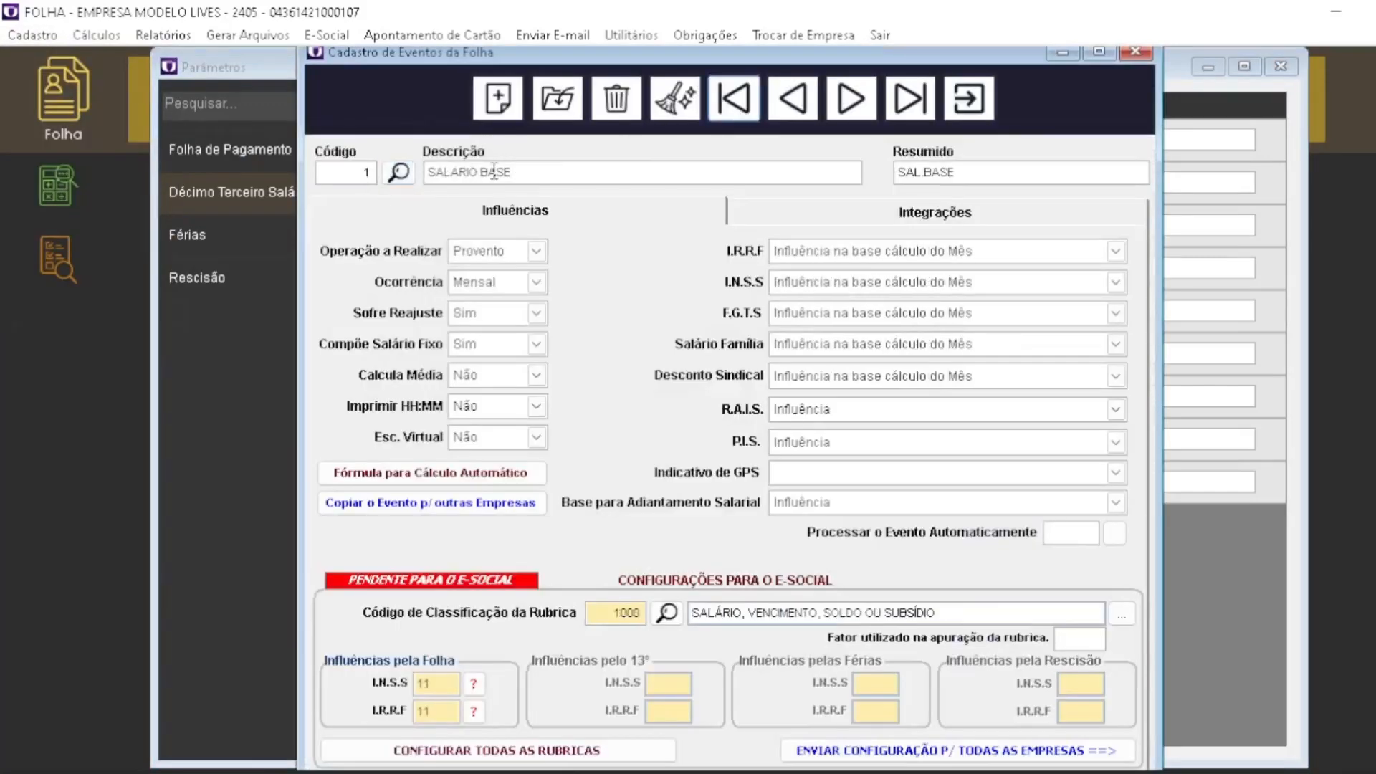
pyautogui.click(969, 116)
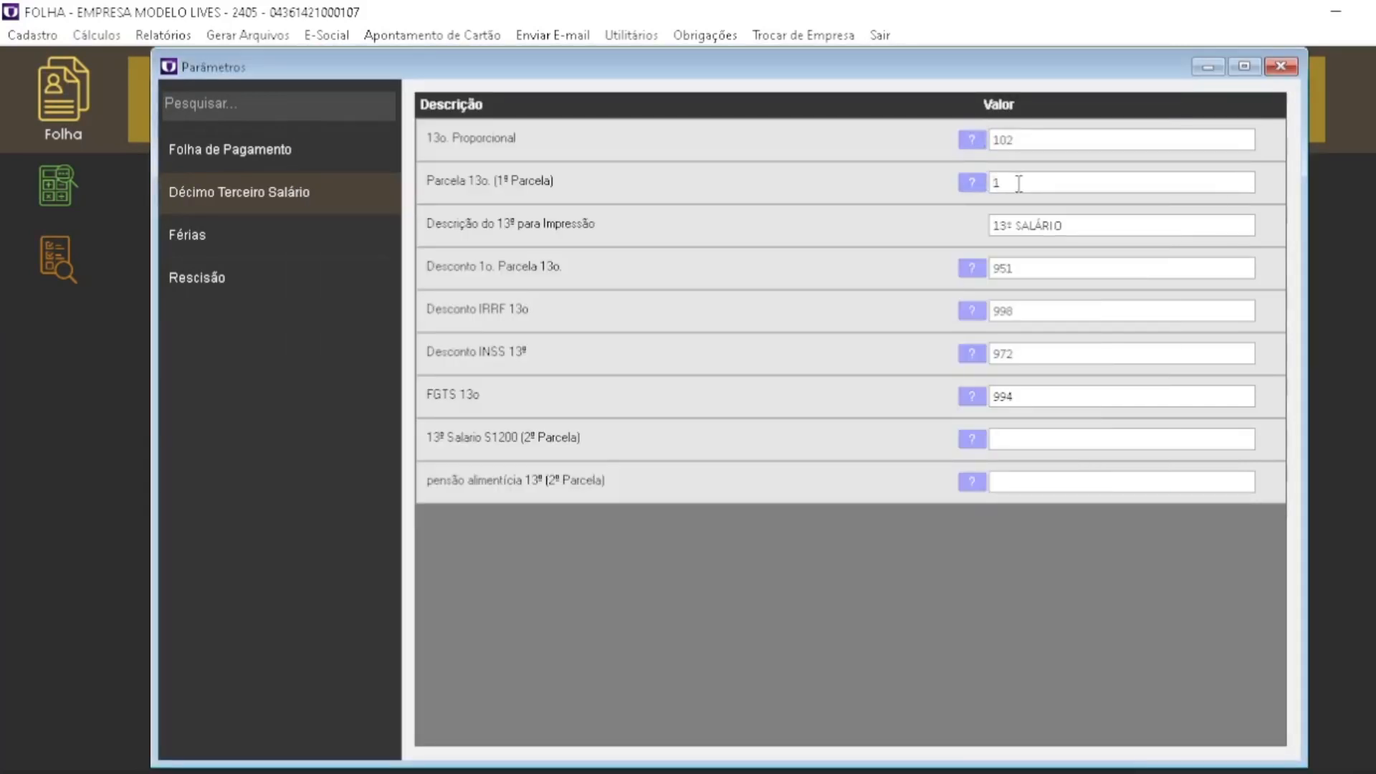
# Step: Set the Parcela 13o. (1ª Parcela) event to 46 and the 13º Salario S1200 (2ª Parcela) event to 47
pyautogui.moveTo(1019, 184); pyautogui.dragTo(958, 185)
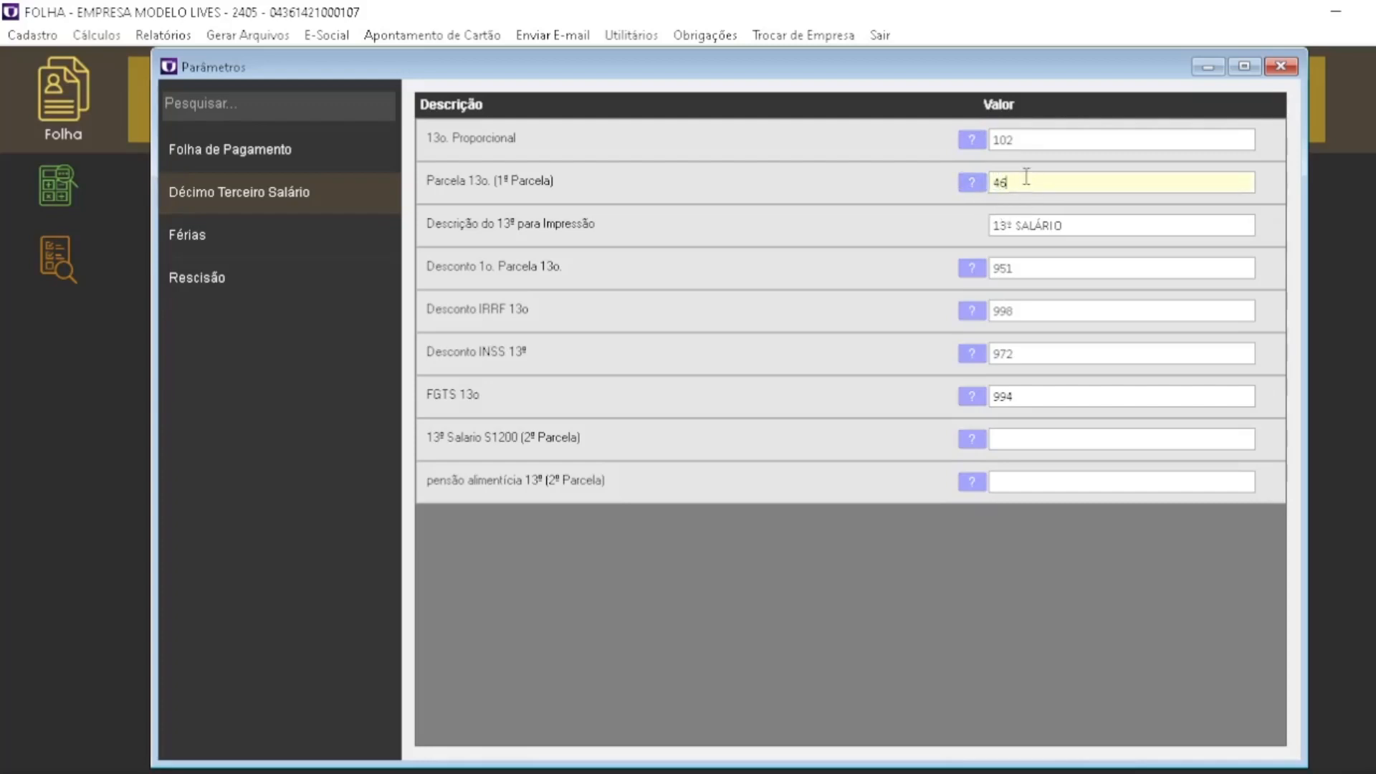
pyautogui.click(1009, 438)
pyautogui.write('47')
pyautogui.click(1014, 181)
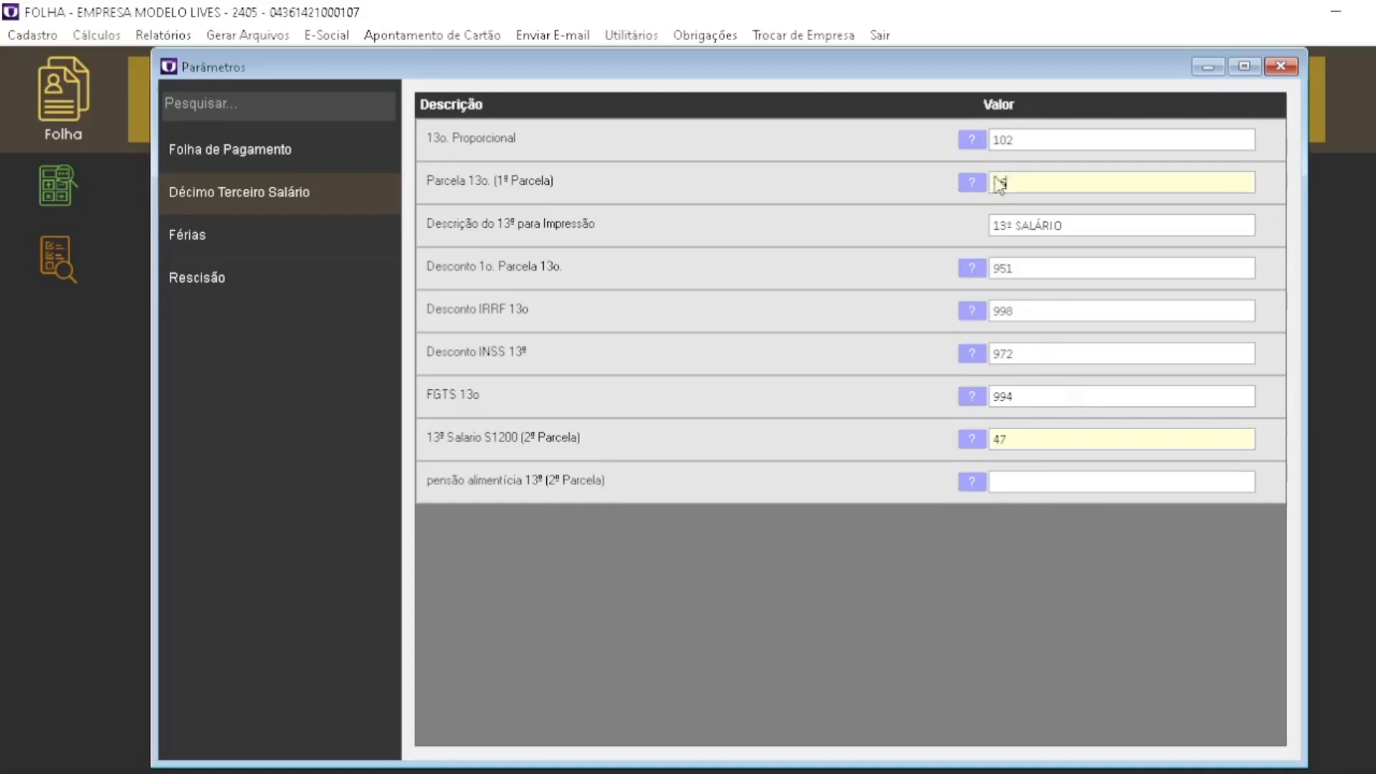
# Step: Look up event 46 in the Eventos / Rúbricas register and examine its e-Social classification and its I.N.S.S and I.R.R.F influences
pyautogui.click(25, 41)
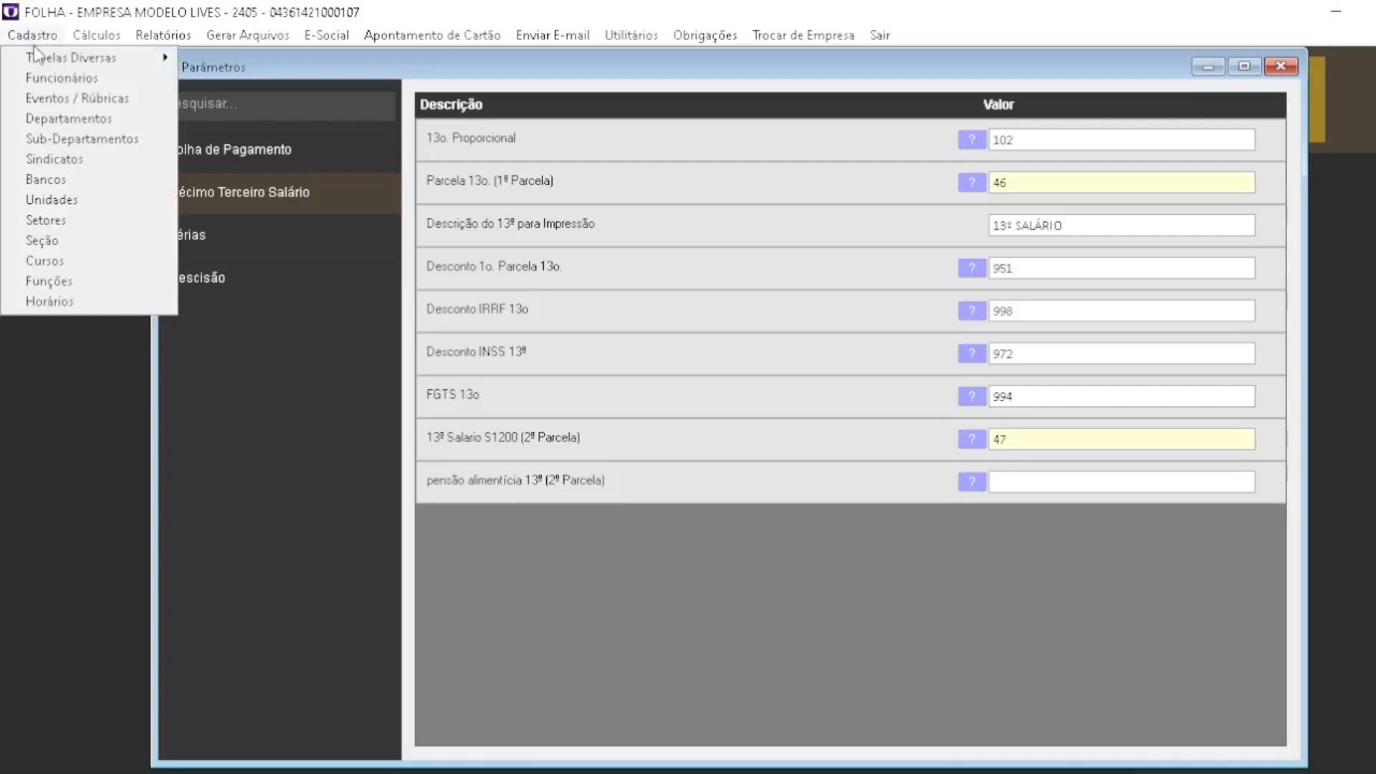
pyautogui.click(57, 96)
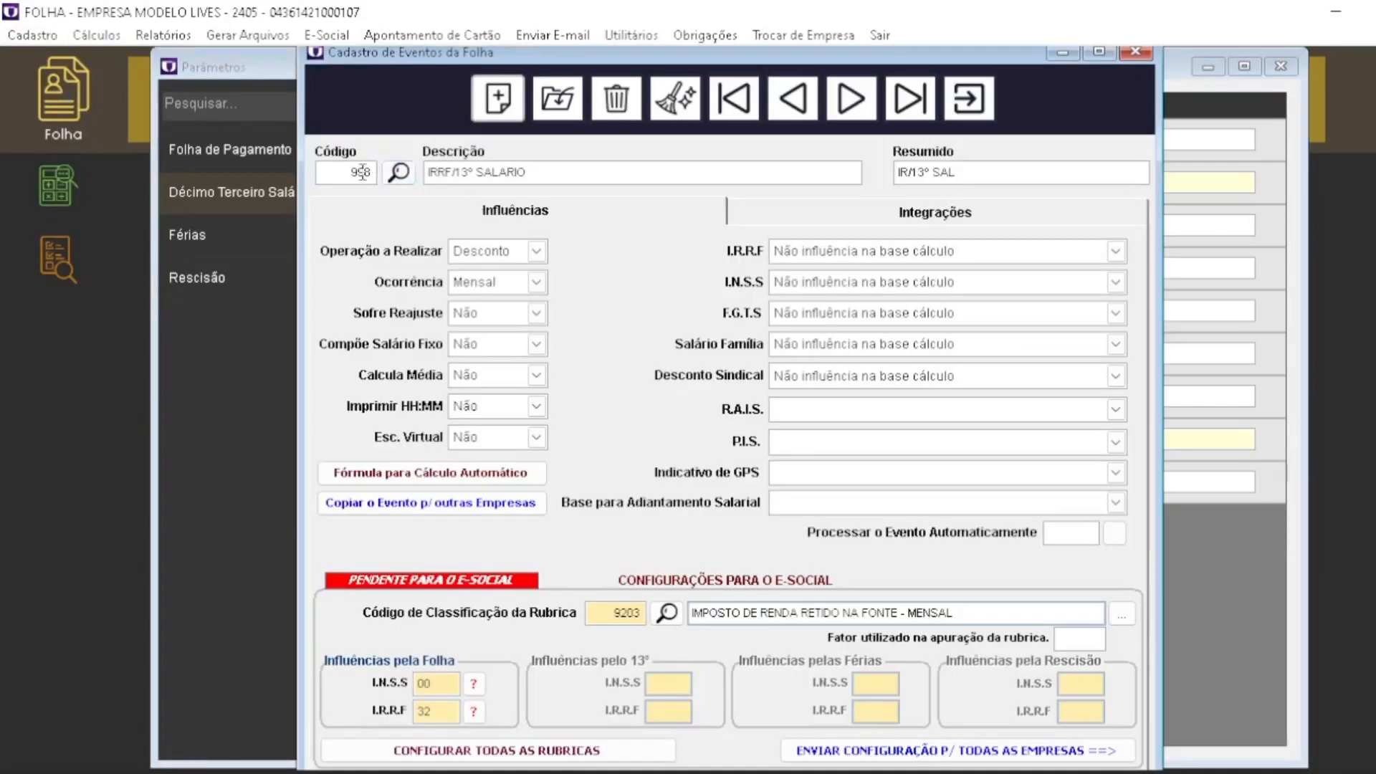
pyautogui.write('46')
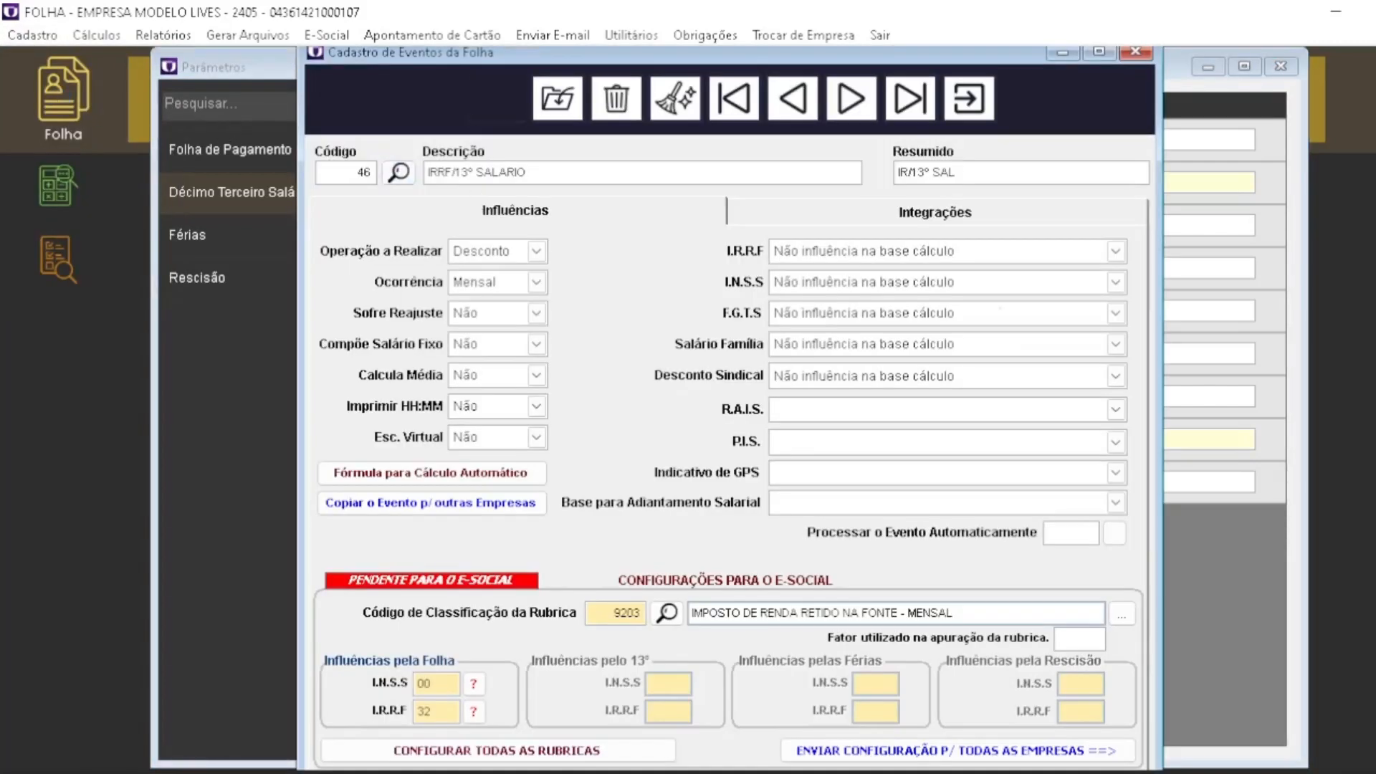
pyautogui.press('Return')
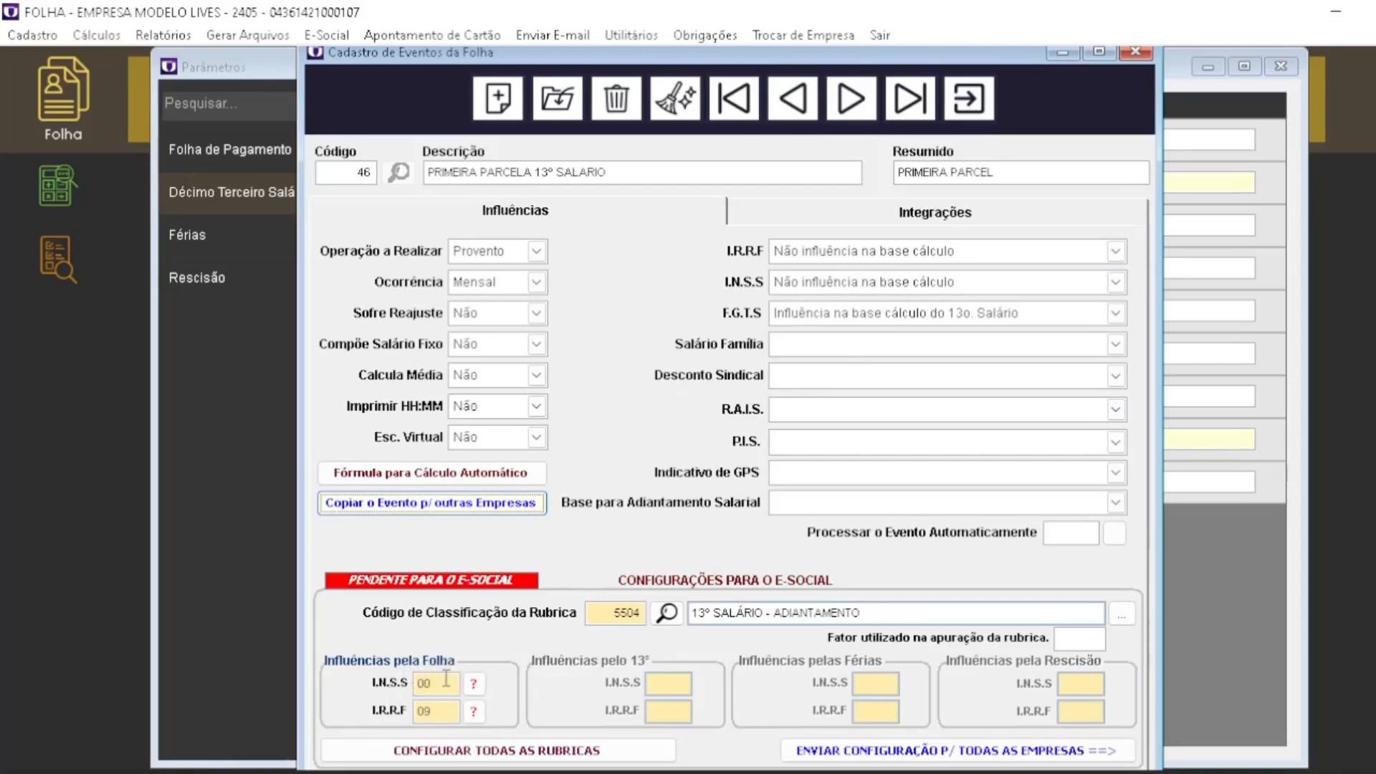
pyautogui.doubleClick(425, 683)
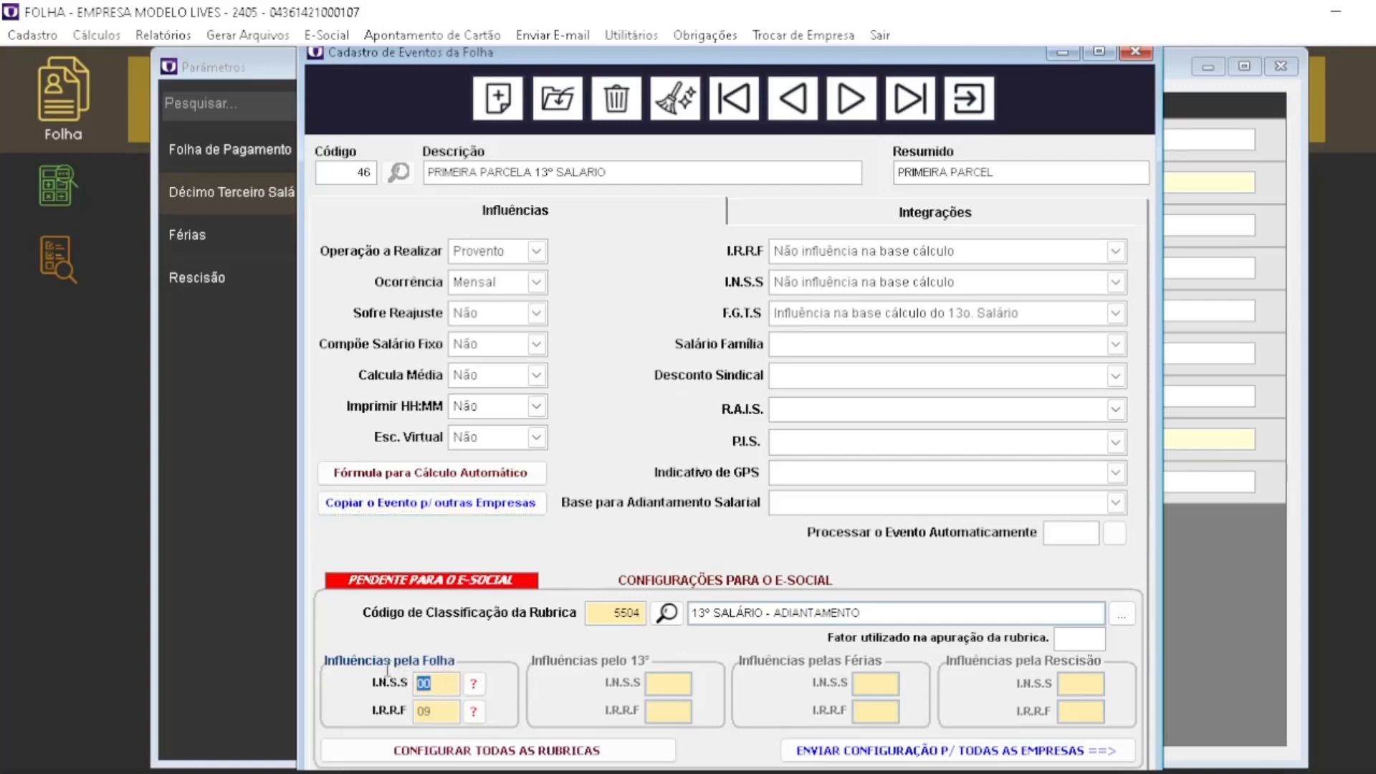
pyautogui.doubleClick(433, 712)
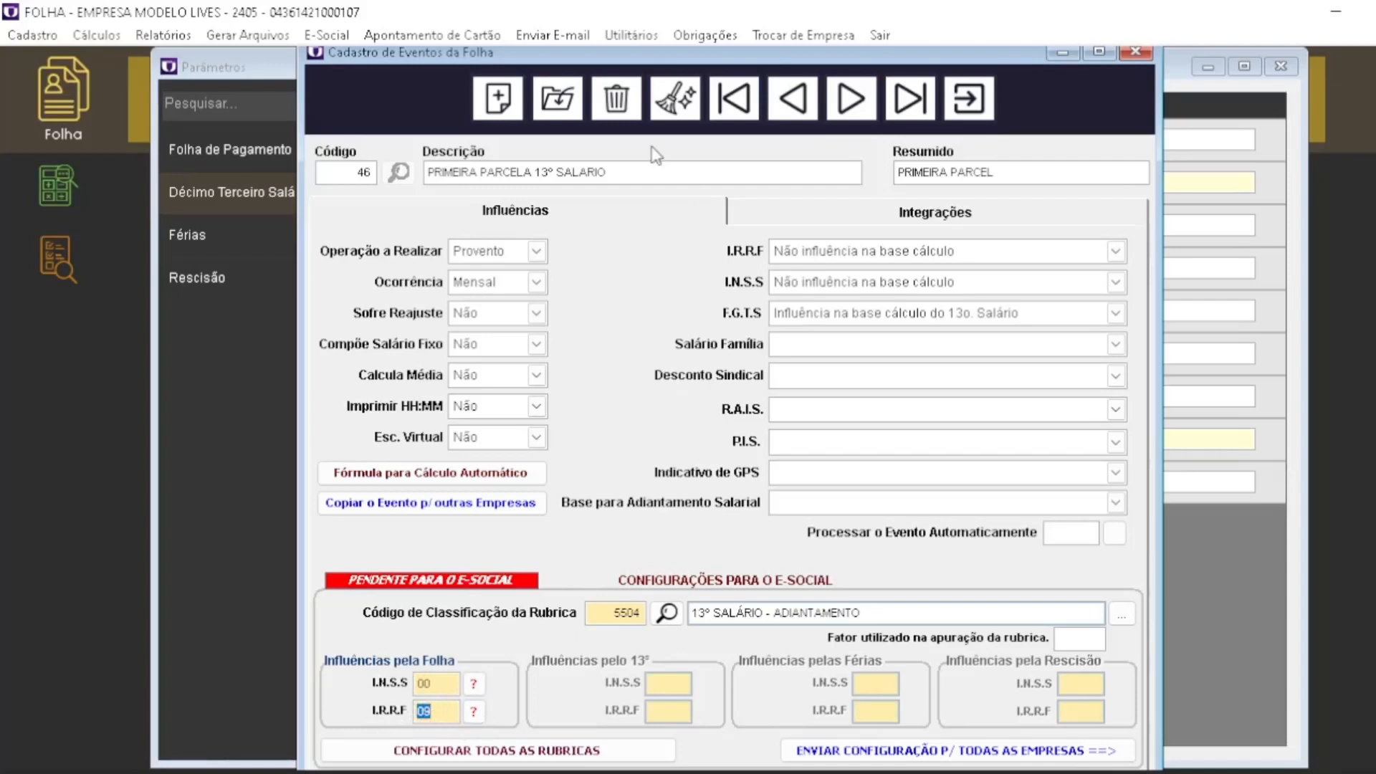
pyautogui.click(969, 98)
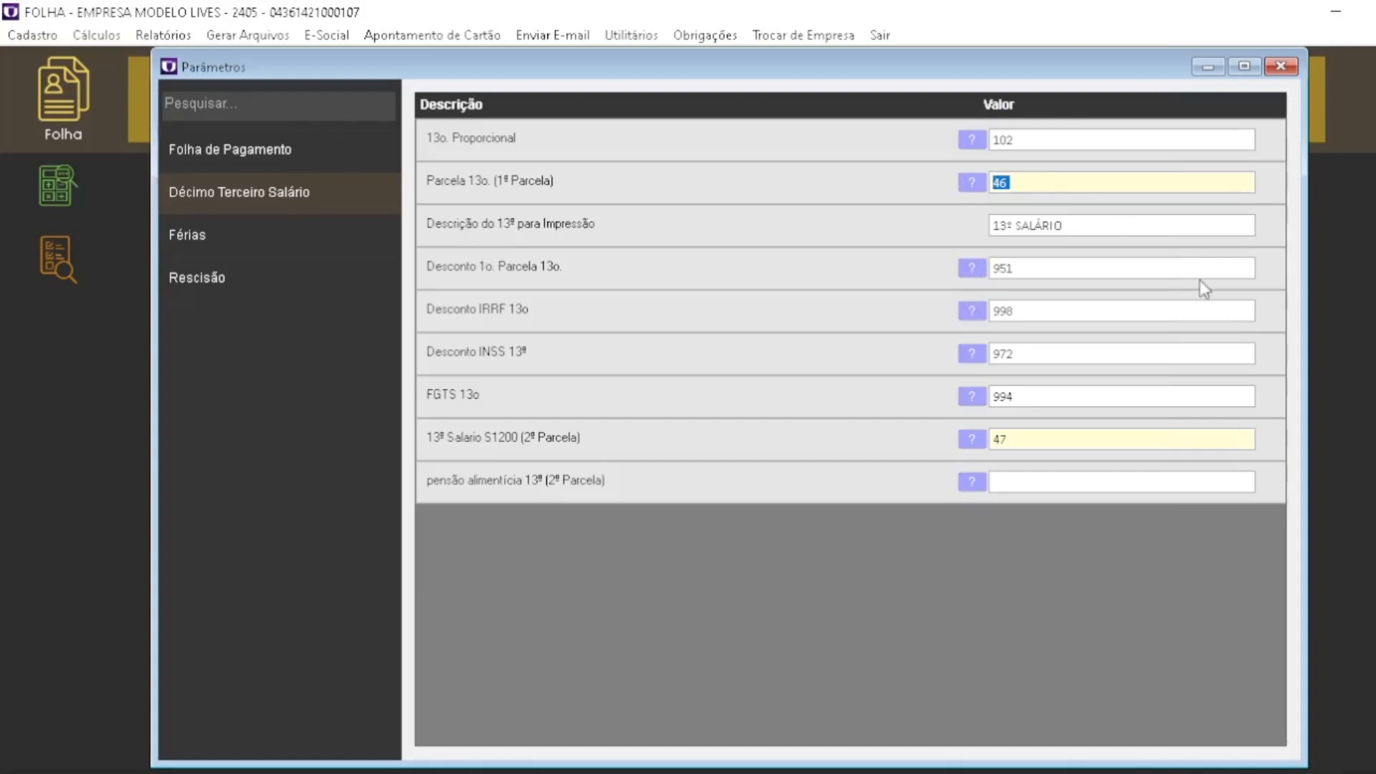
# Step: Look up FGTS 13o event 994 in the events register, examine its e-Social classification and I.N.S.S influence, and close the automatic events parameters
pyautogui.click(1024, 184)
pyautogui.click(1086, 223)
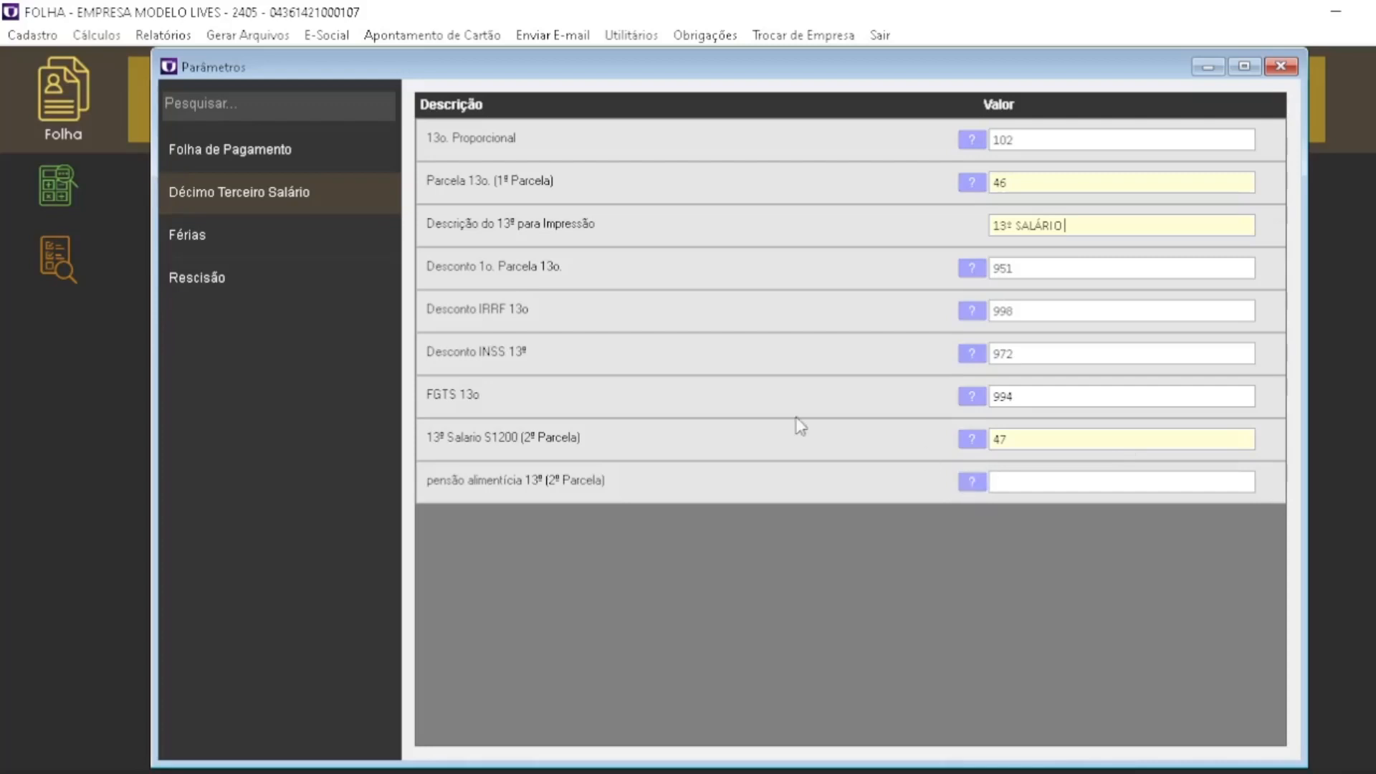
pyautogui.moveTo(1025, 398); pyautogui.dragTo(938, 392)
pyautogui.click(32, 34)
pyautogui.click(71, 96)
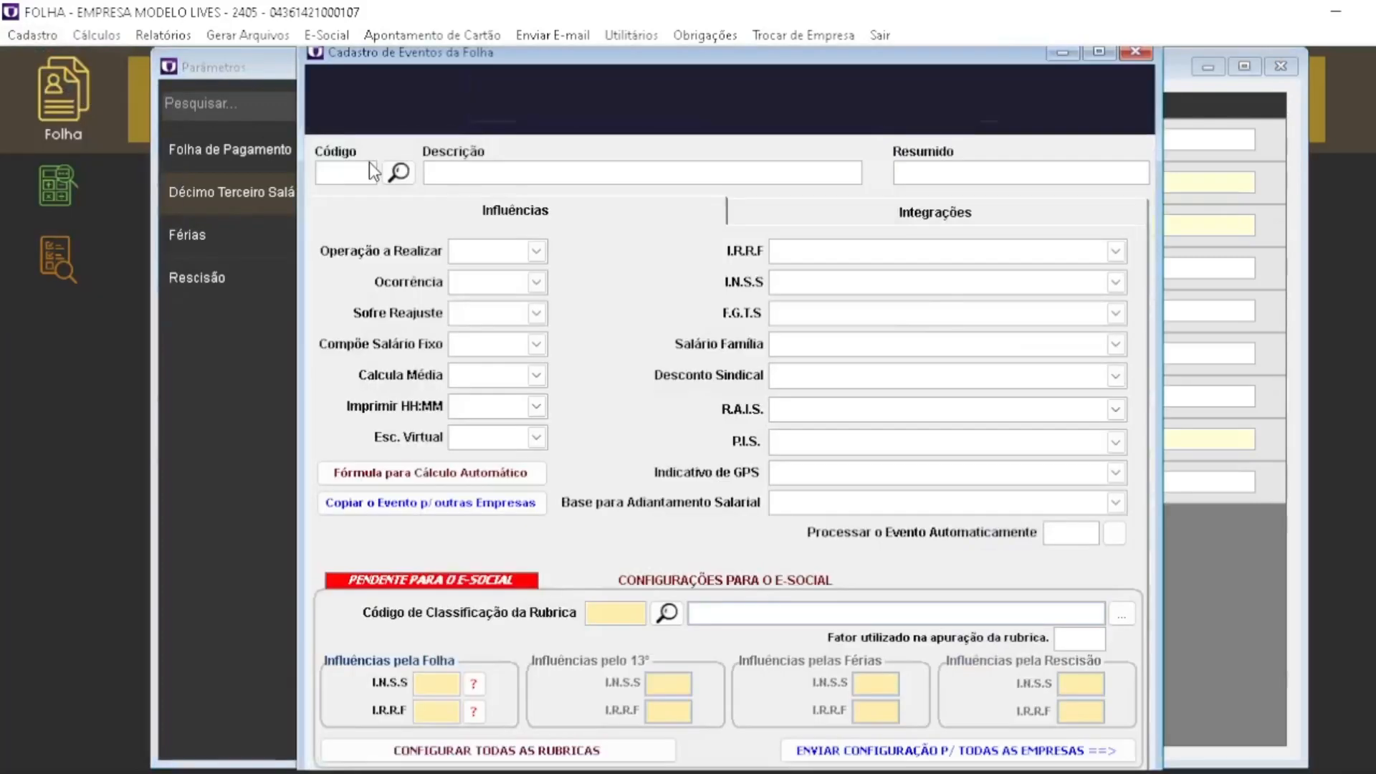
pyautogui.write('94')
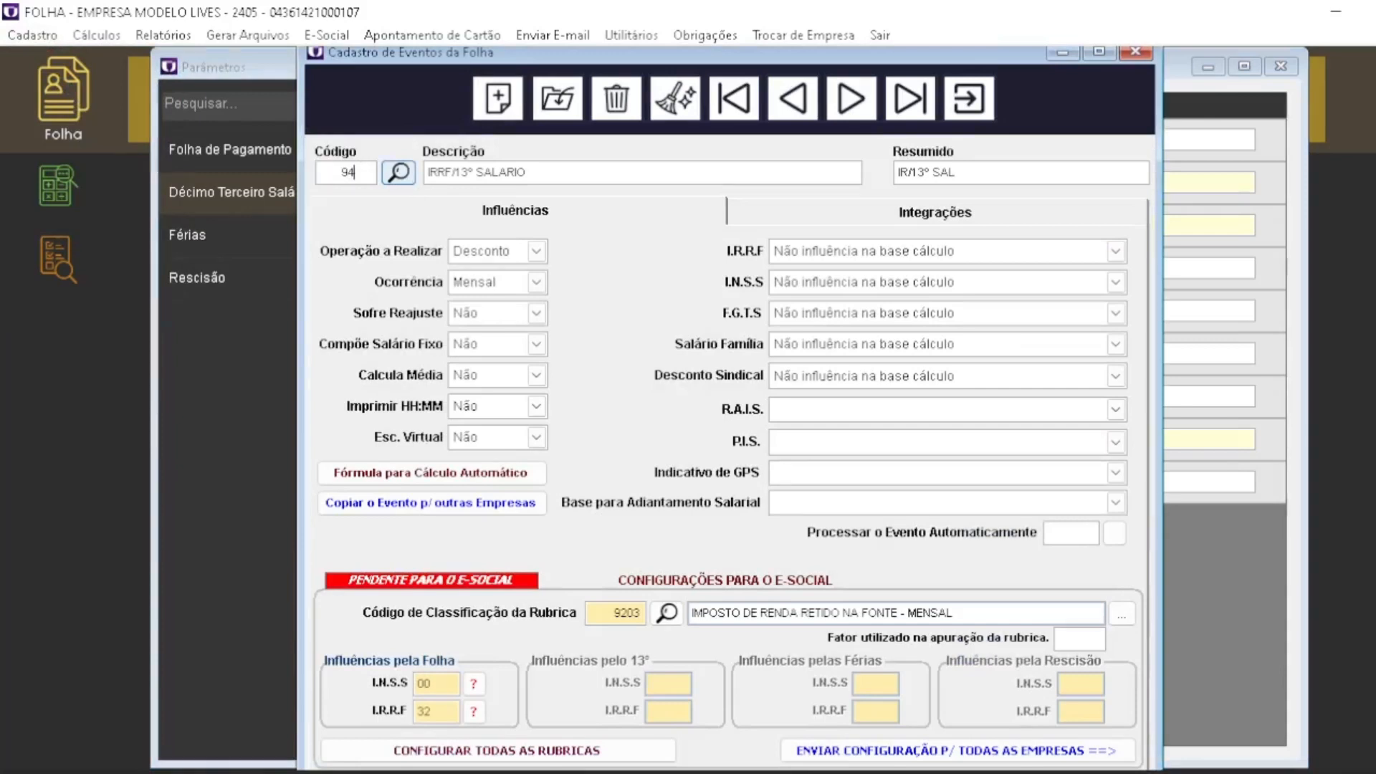
pyautogui.press('BackSpace')
pyautogui.press('BackSpace')
pyautogui.write('994')
pyautogui.press('Return')
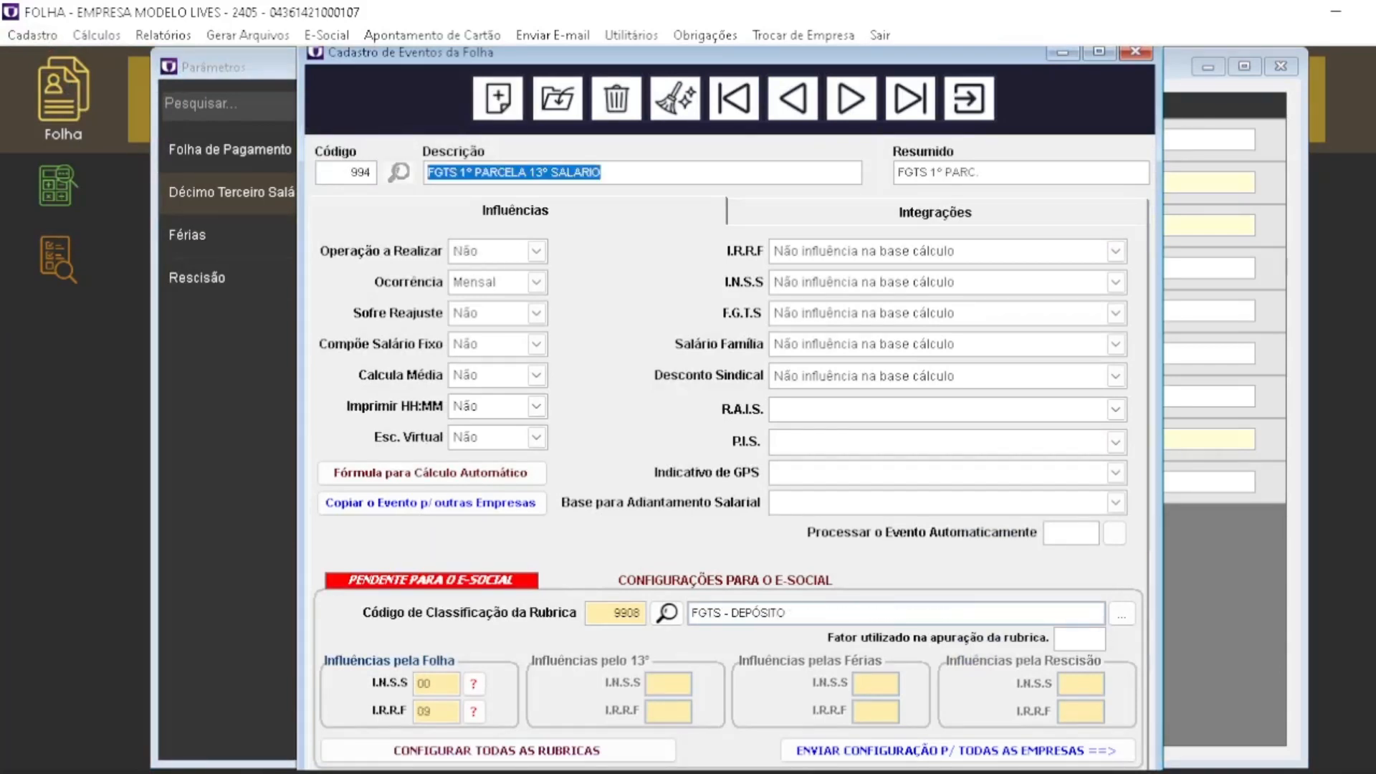
pyautogui.click(485, 174)
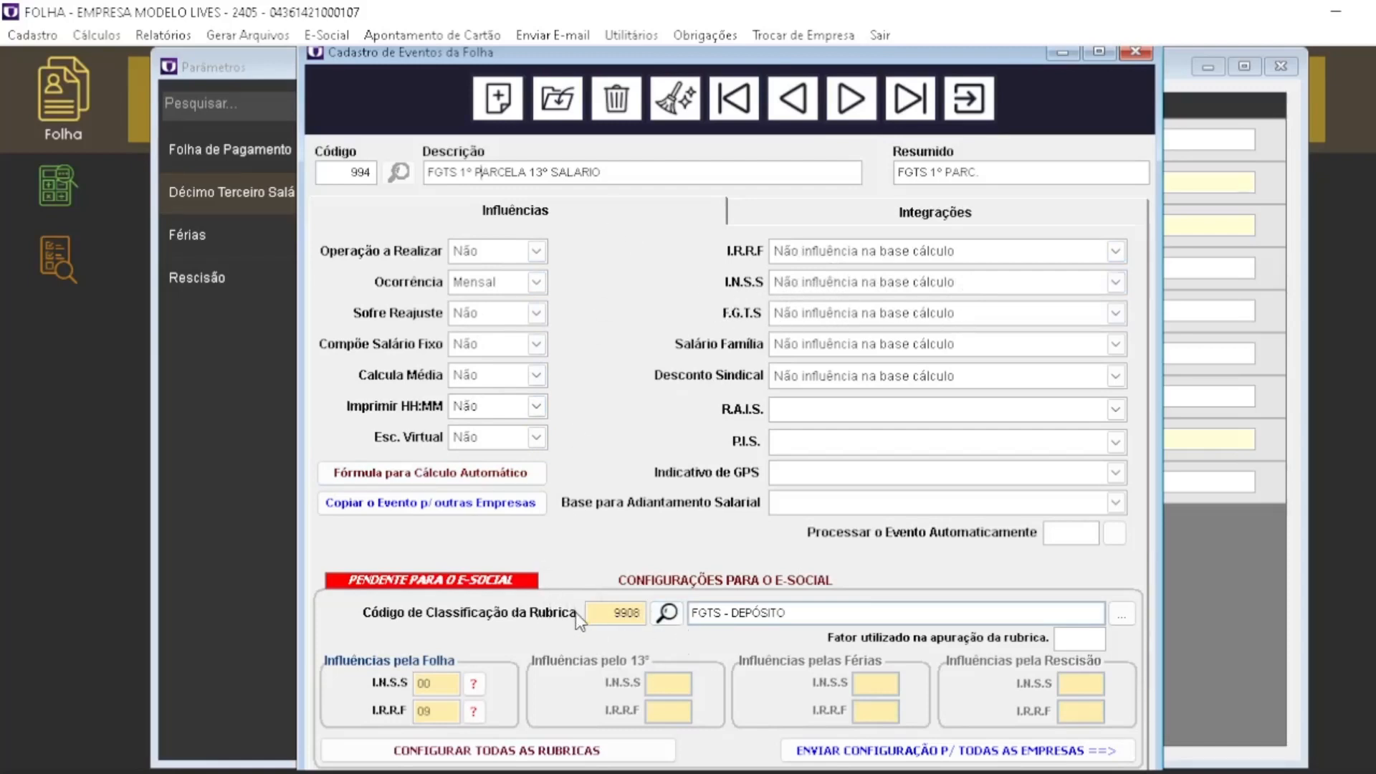
pyautogui.moveTo(608, 607); pyautogui.dragTo(644, 613)
pyautogui.moveTo(440, 683); pyautogui.dragTo(411, 680)
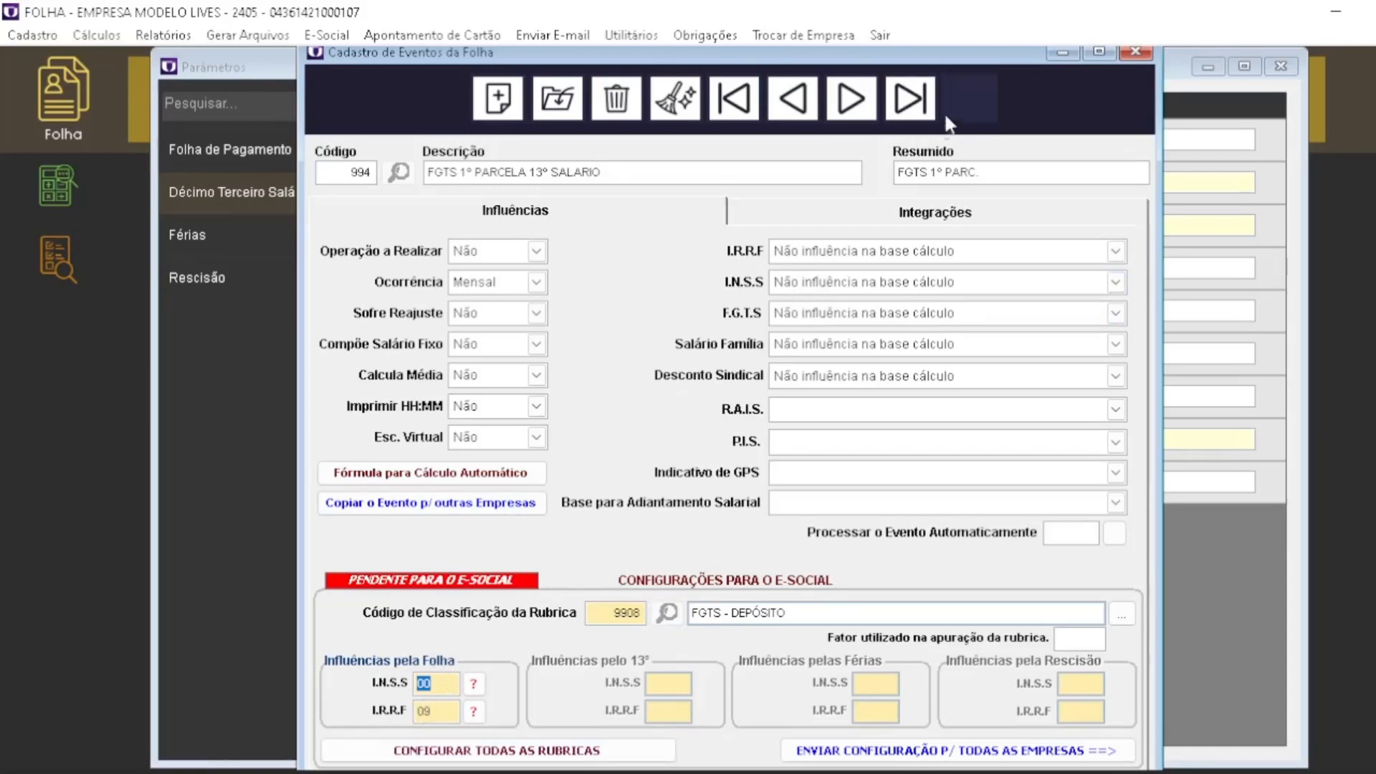
pyautogui.click(973, 112)
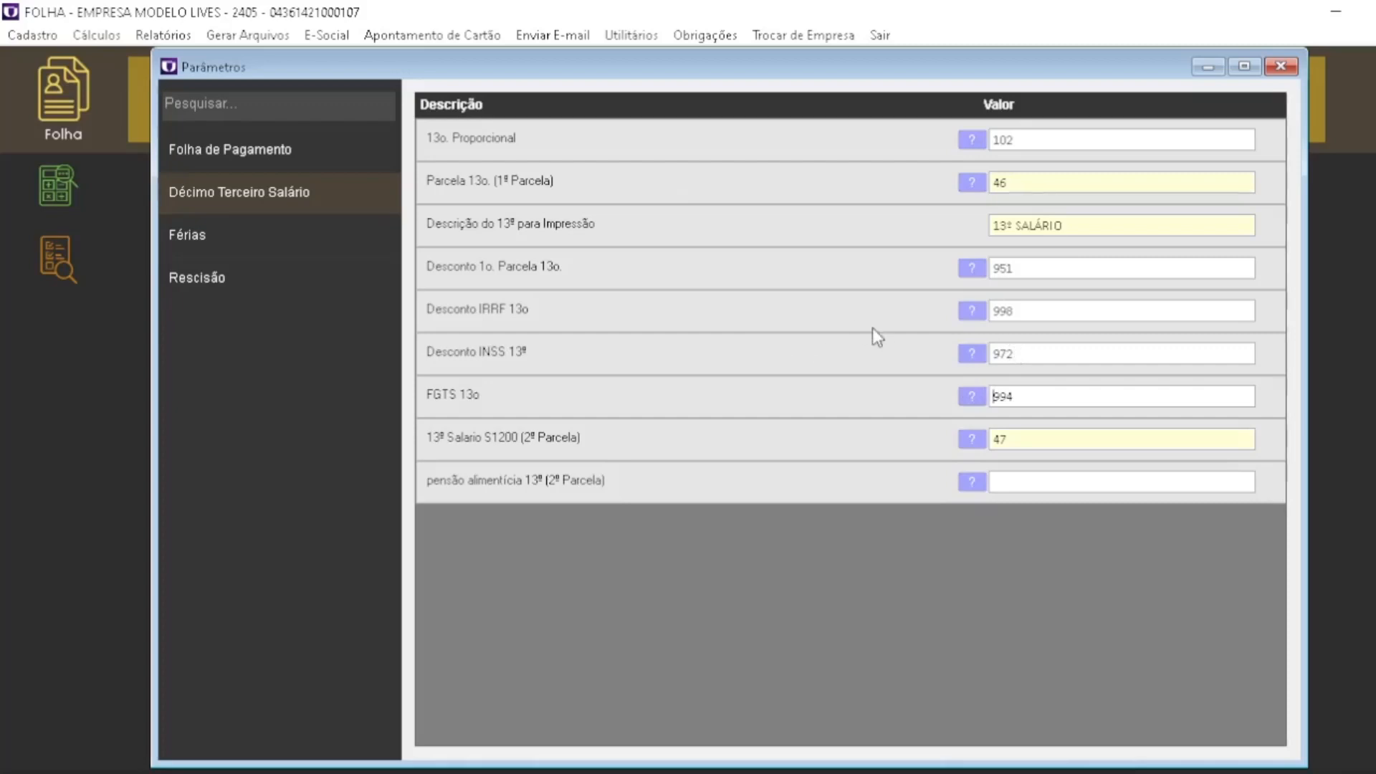
pyautogui.press('Escape')
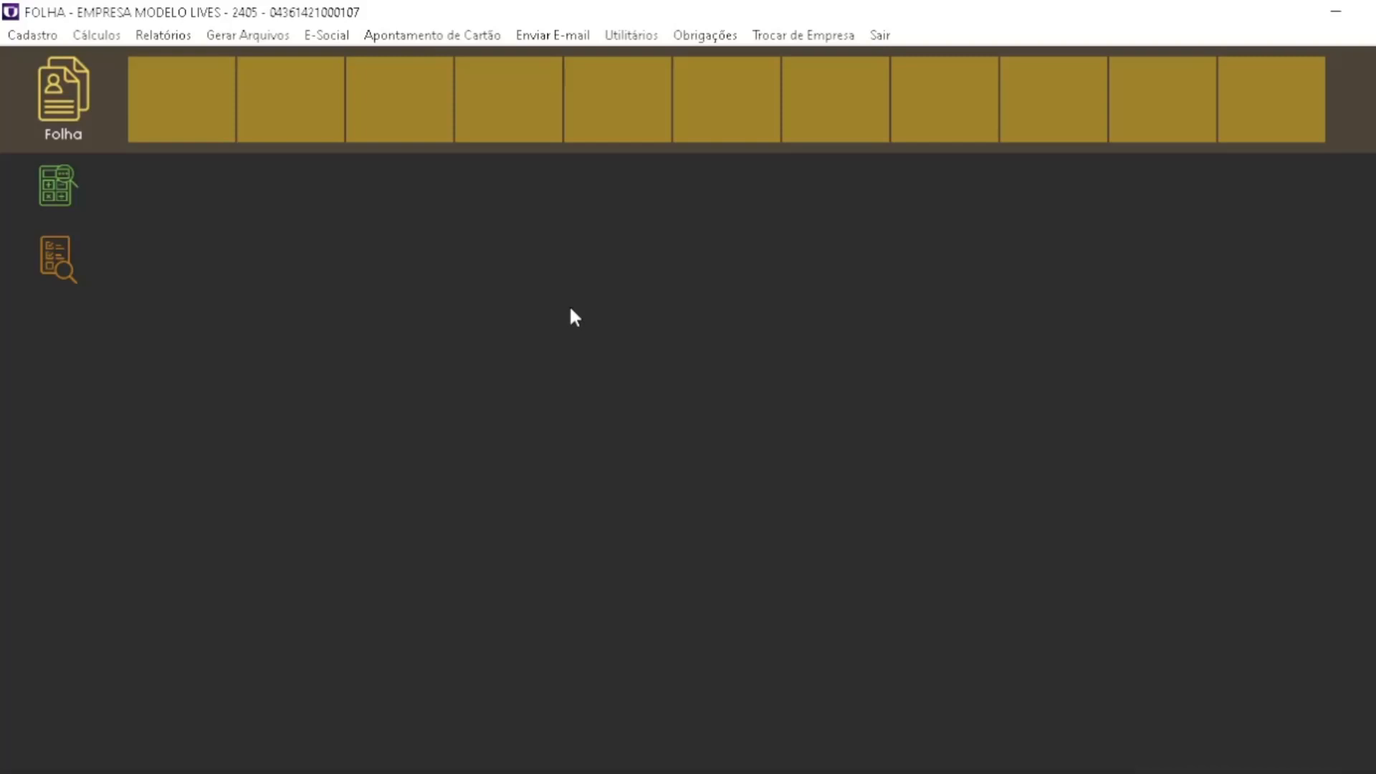
# Step: Review the I.R.R.F and I.N.S.S parameter table for reference 10/2022 and close it
pyautogui.click(30, 37)
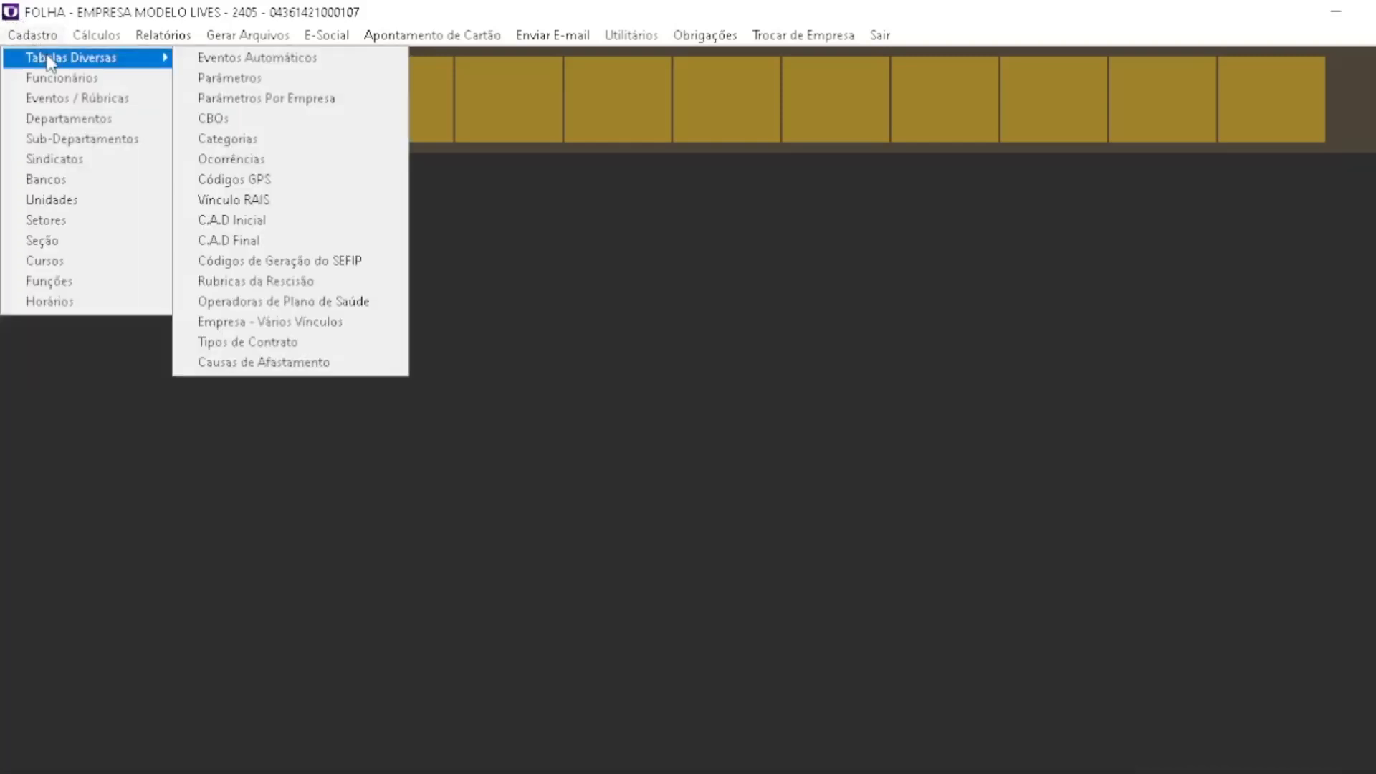
pyautogui.click(277, 79)
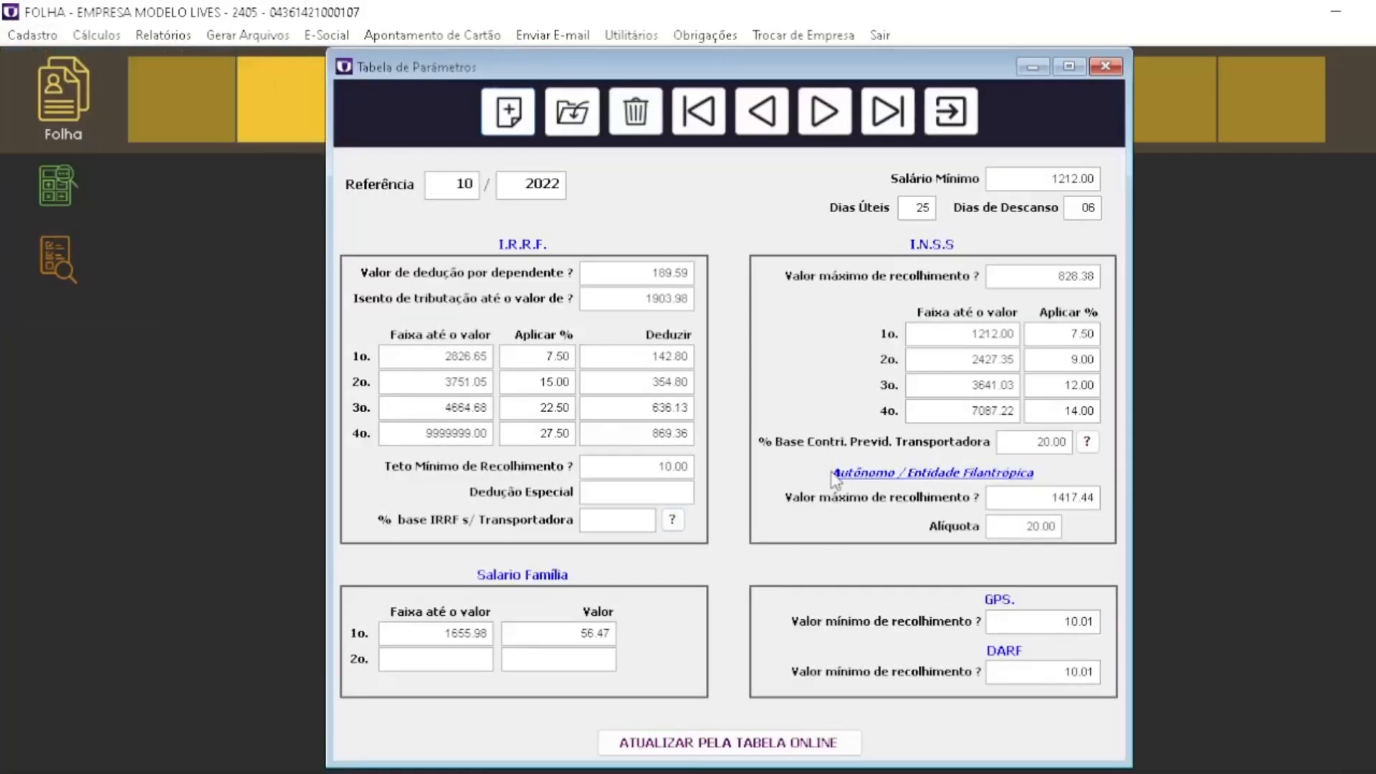
pyautogui.doubleClick(451, 184)
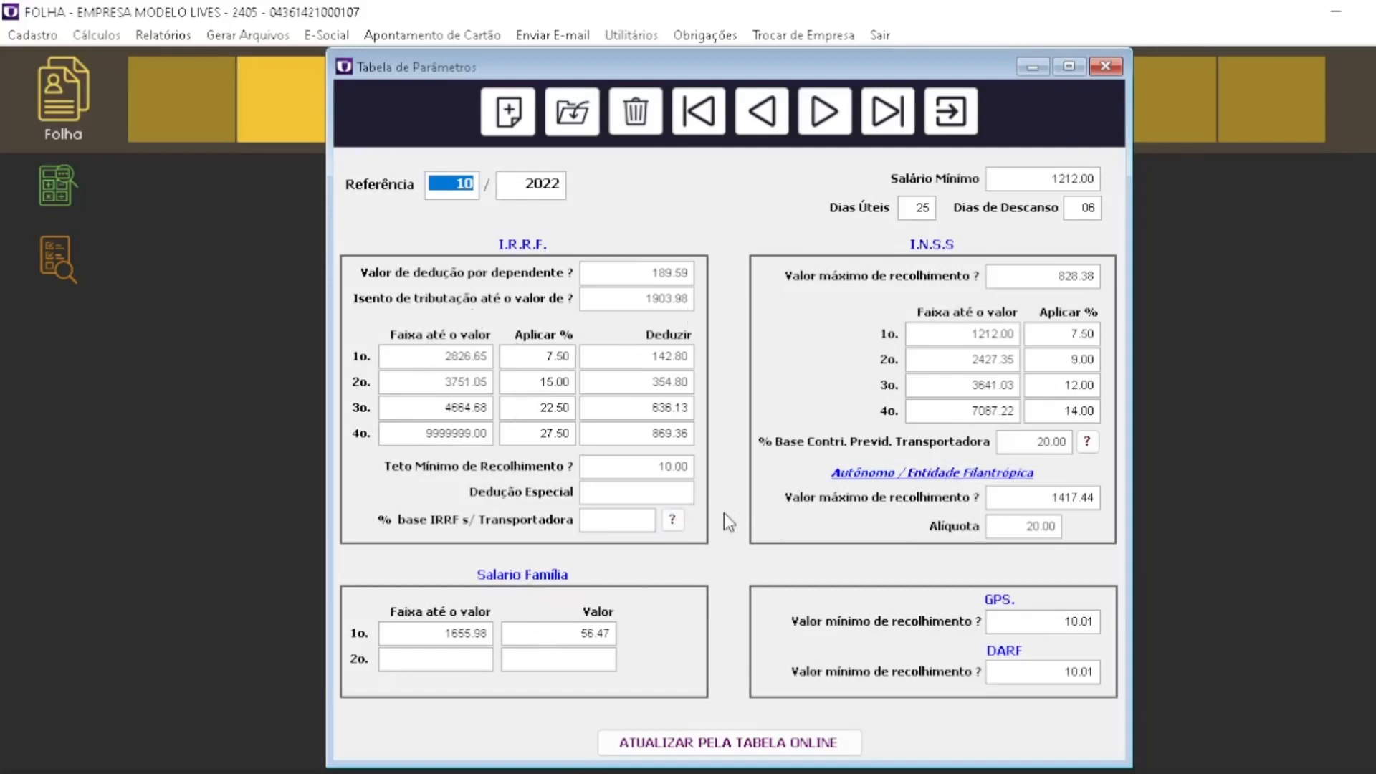
pyautogui.click(952, 113)
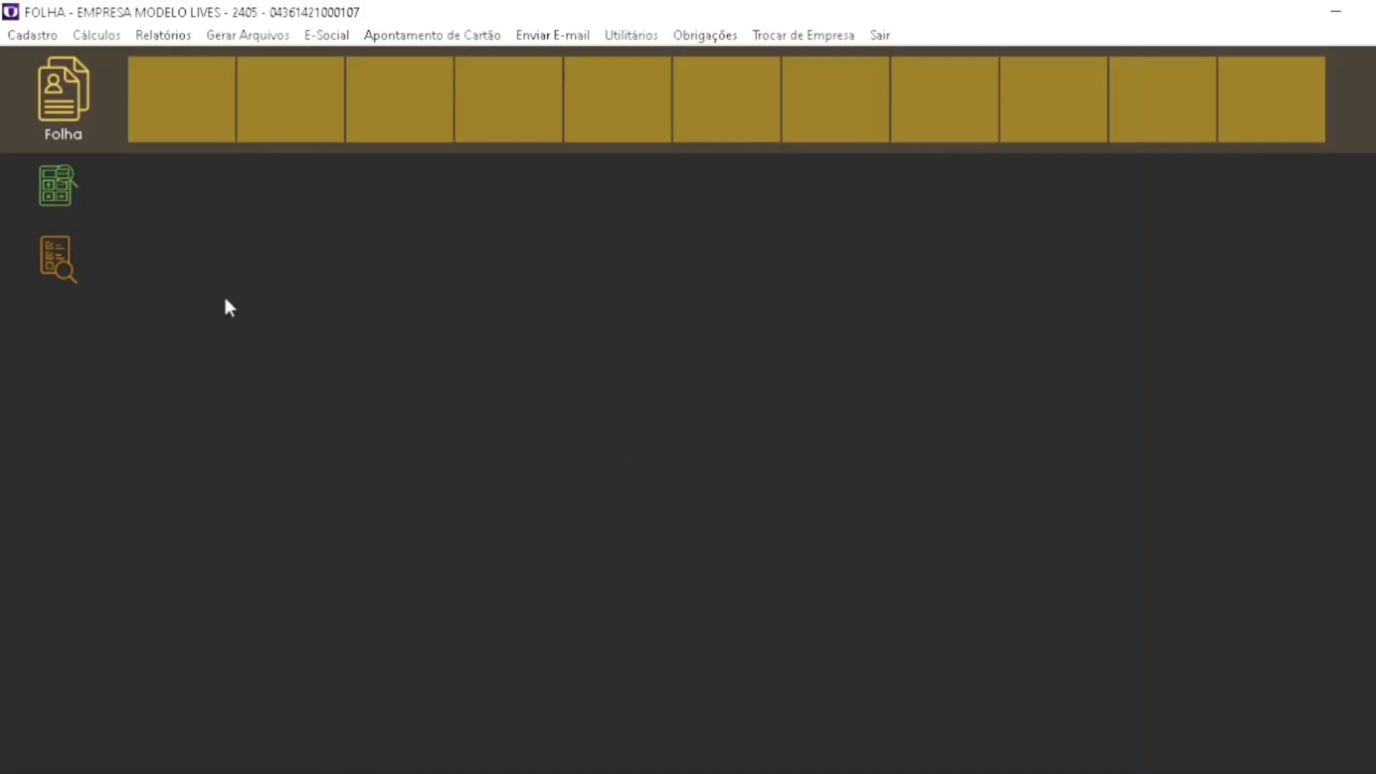
# Step: Open the monthly payroll calculation and the 13º Salário calculation
pyautogui.click(95, 37)
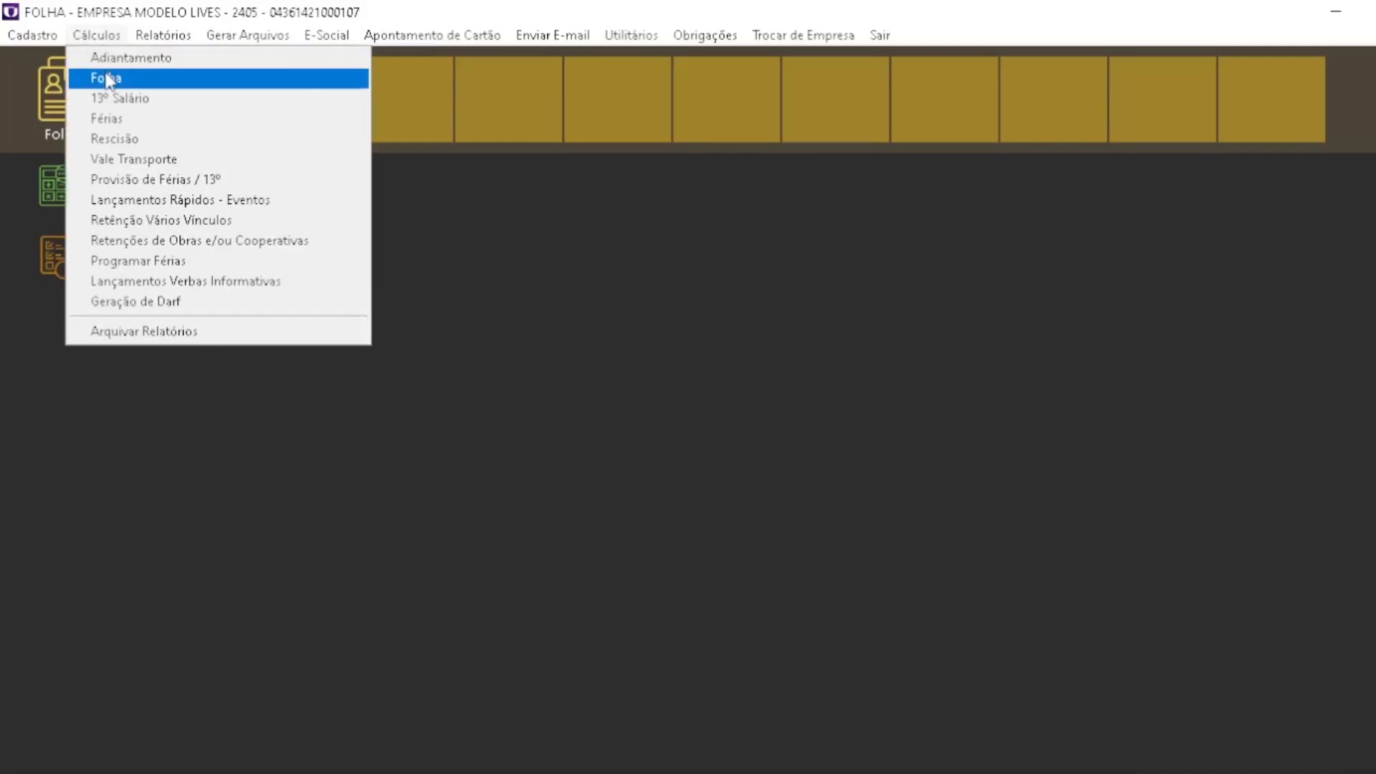
pyautogui.click(118, 78)
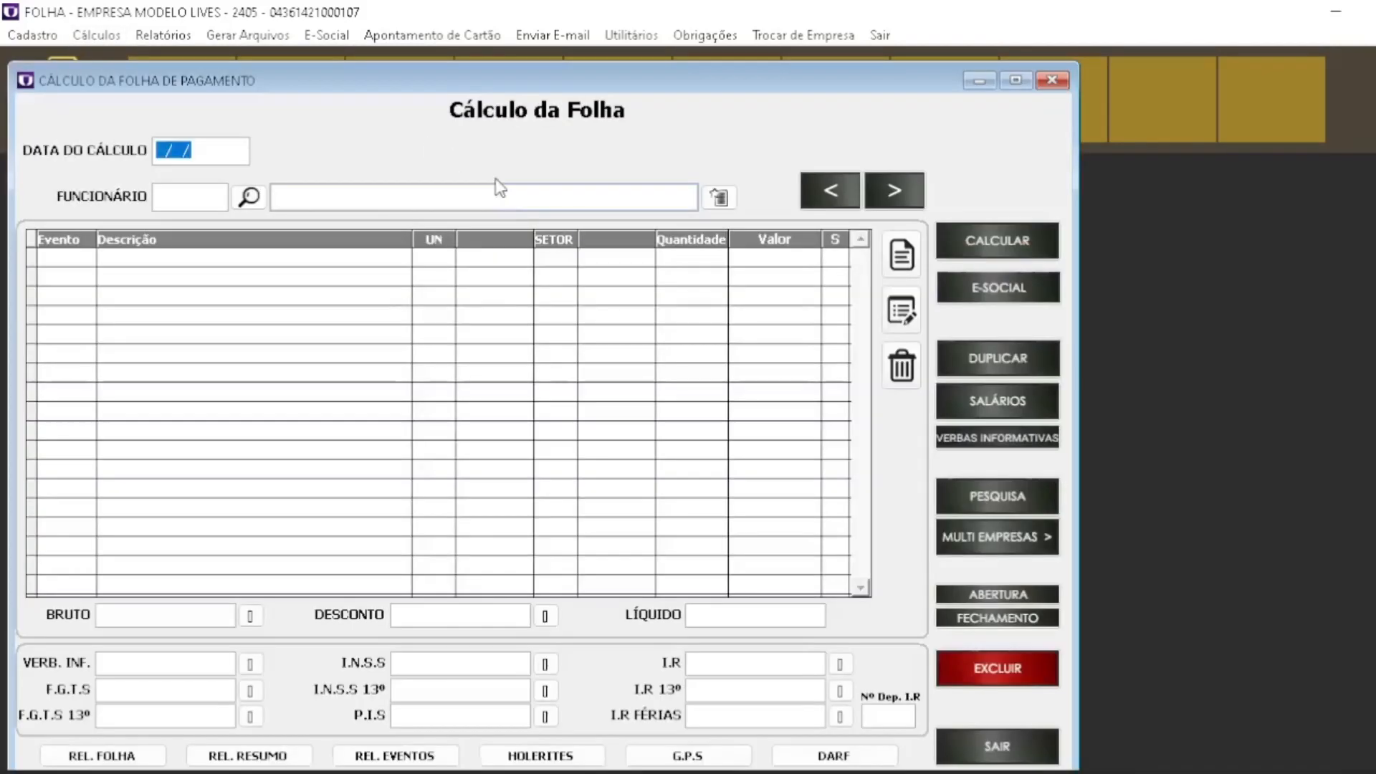
pyautogui.click(85, 38)
pyautogui.click(117, 100)
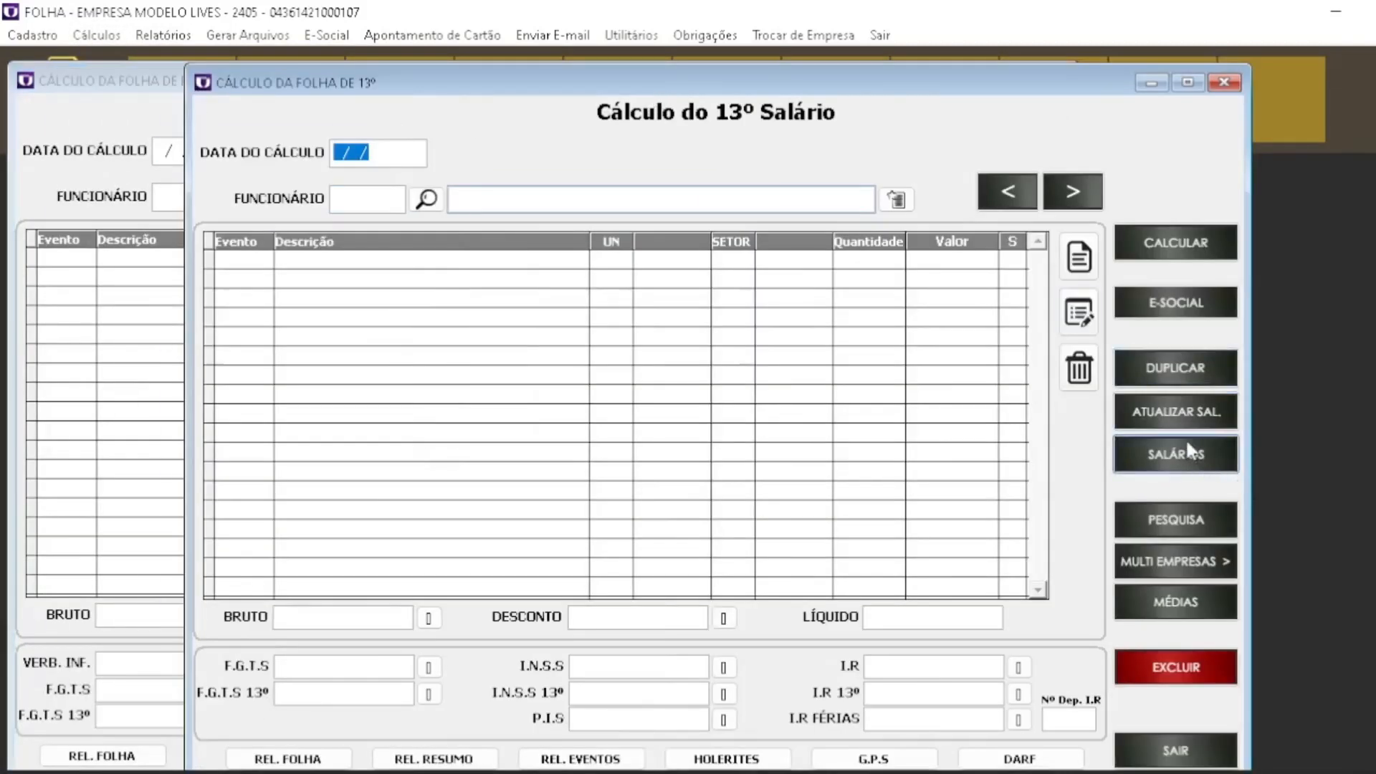
# Step: Review the salary event entries from the monthly payroll calculation, and close both to return to the 13º Salário calculation
pyautogui.click(125, 355)
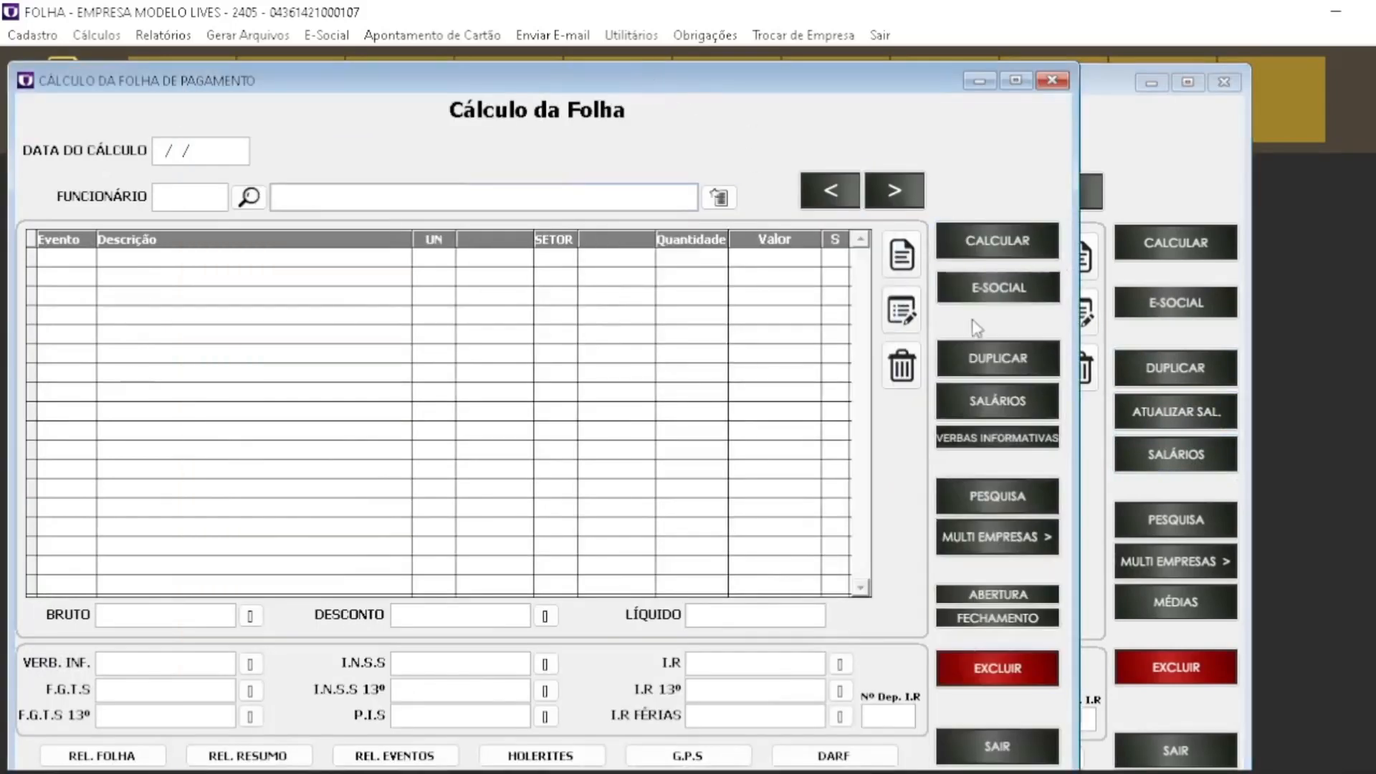
pyautogui.click(1004, 402)
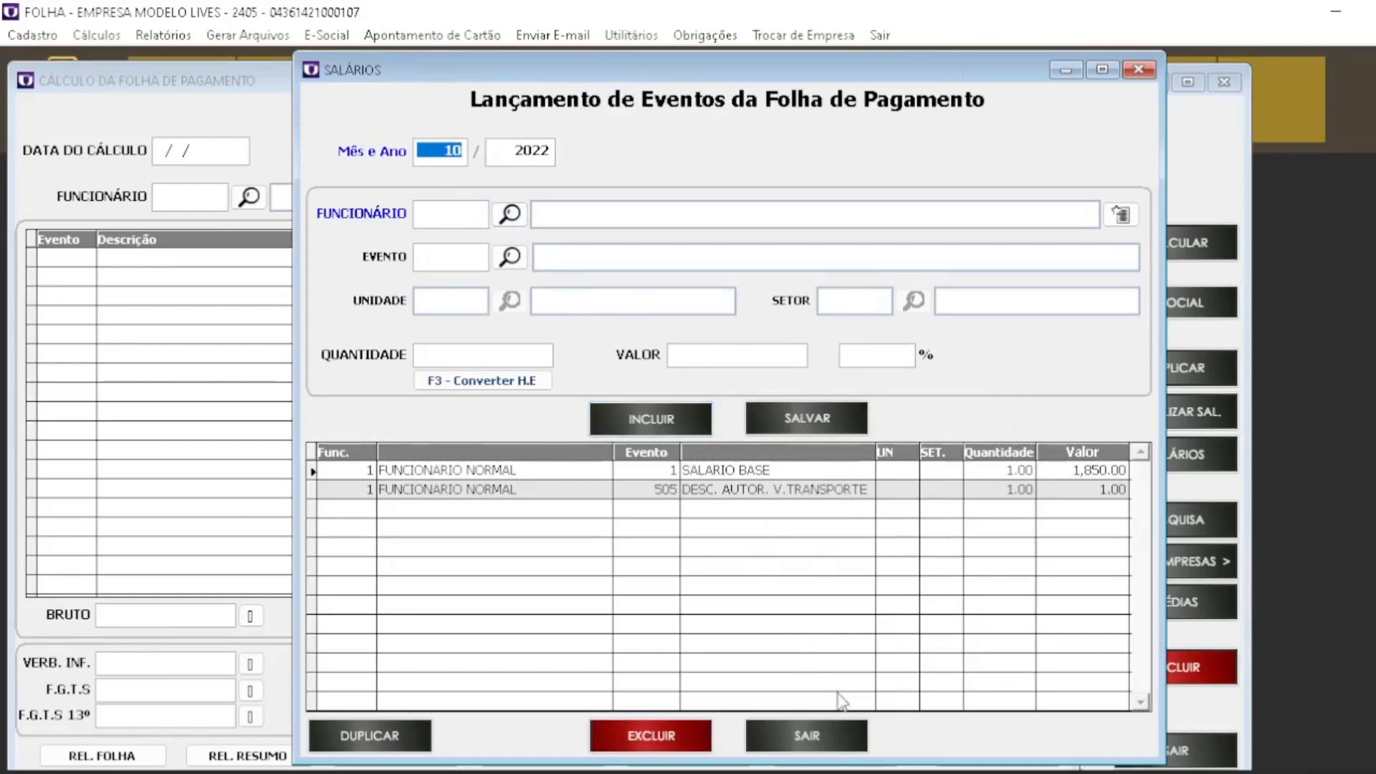
pyautogui.click(828, 738)
pyautogui.click(1055, 79)
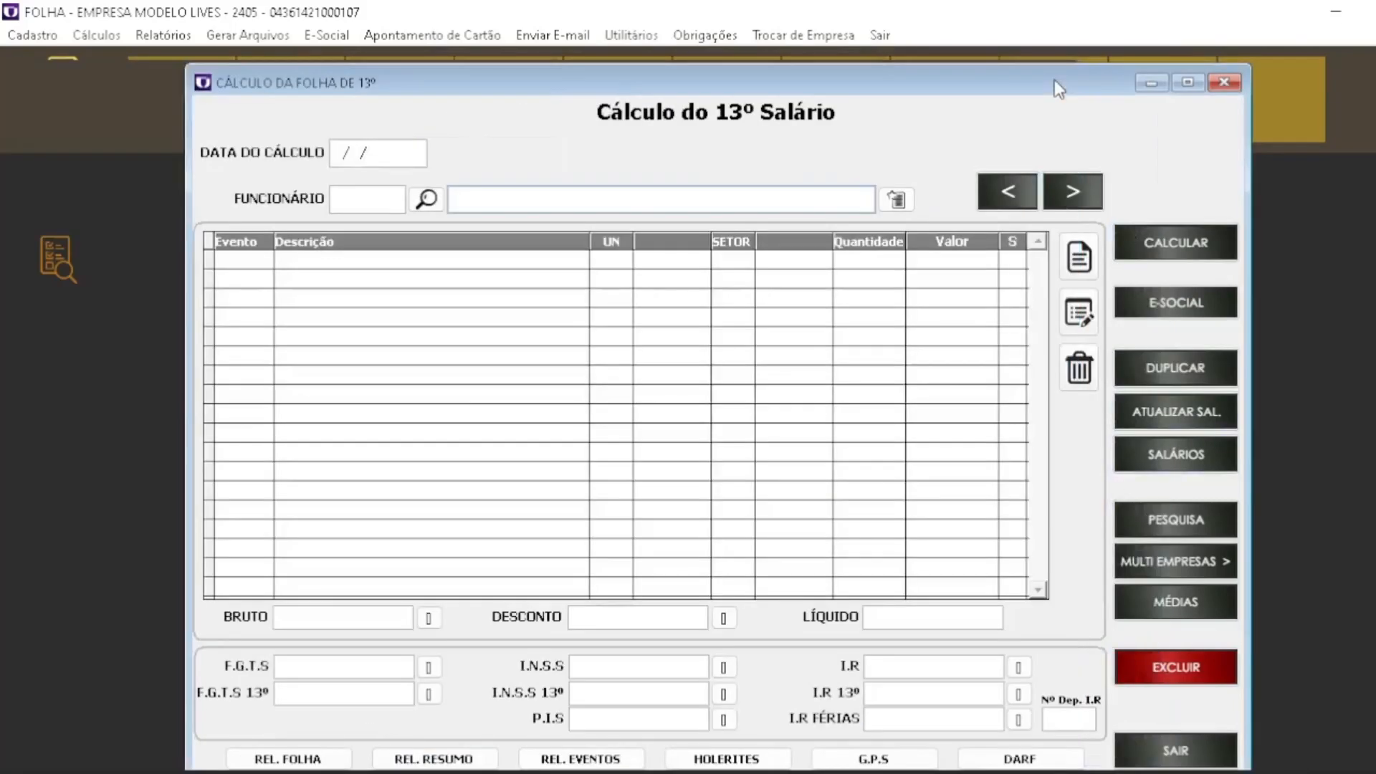
# Step: Review the 13º Salário event entries for 10/2022 and close them
pyautogui.doubleClick(1056, 80)
pyautogui.click(1375, 67)
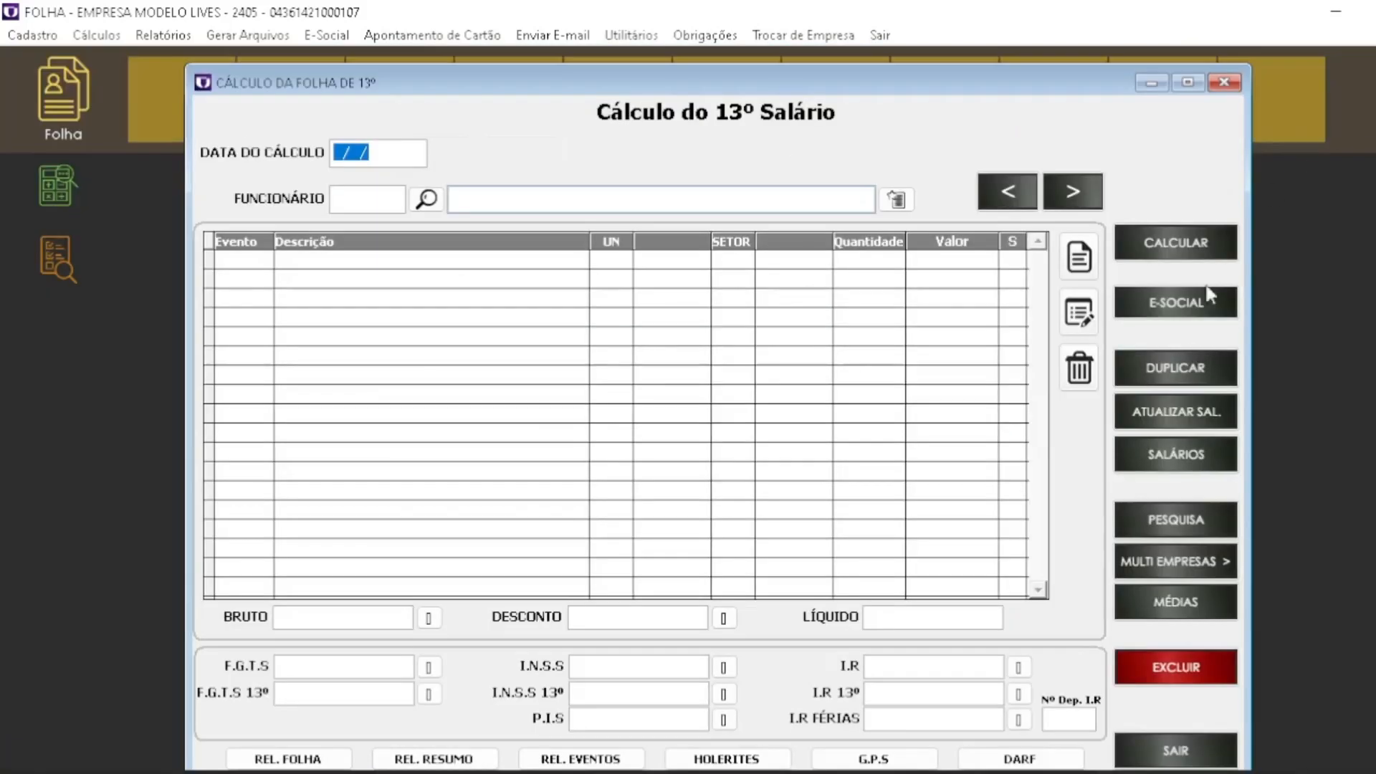
pyautogui.click(1179, 462)
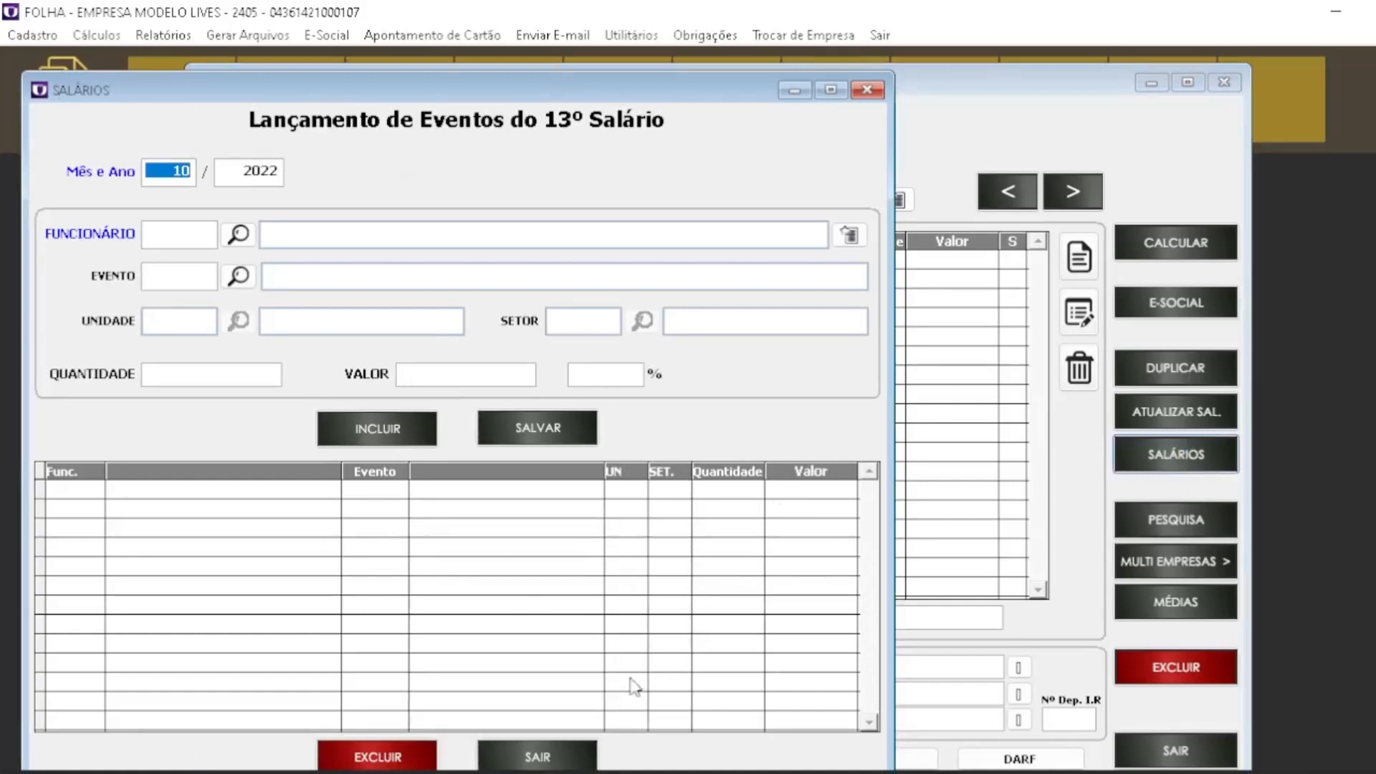
pyautogui.click(538, 757)
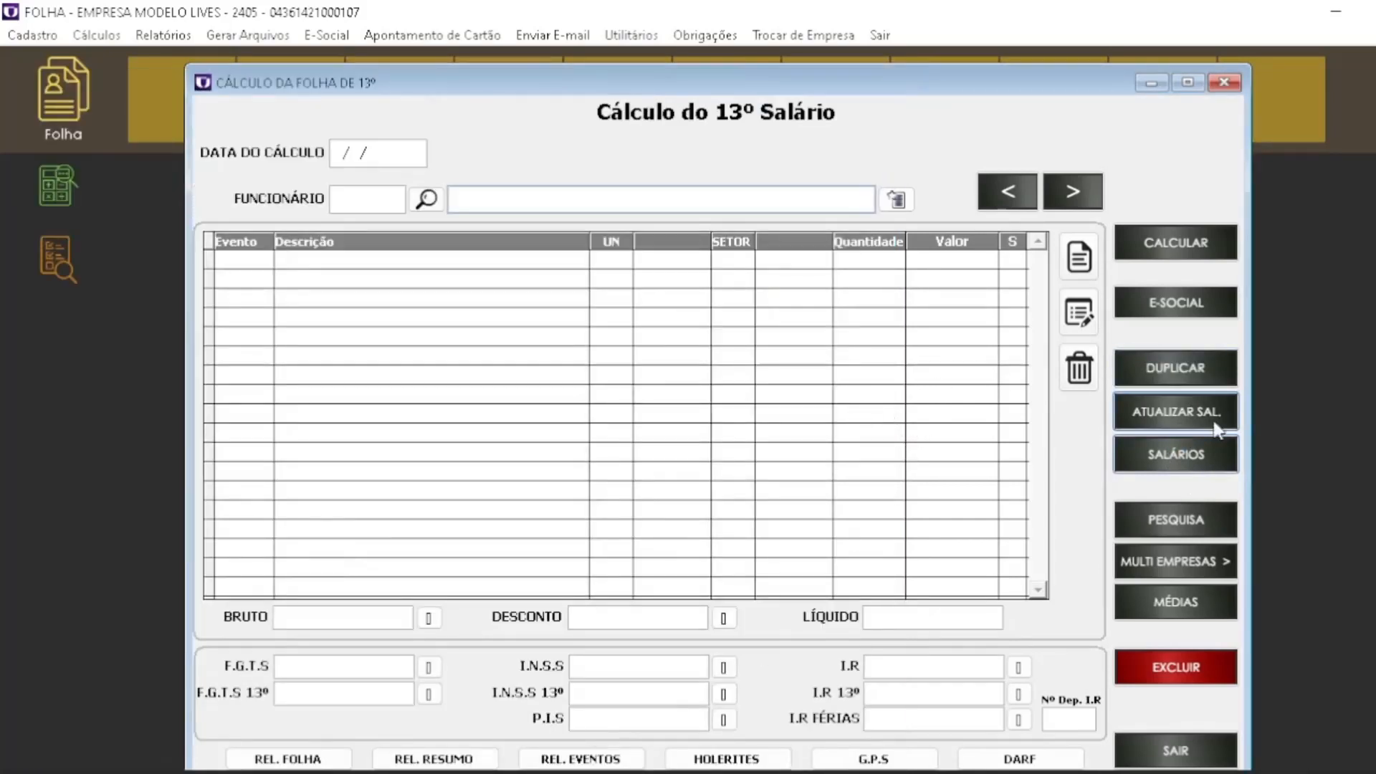
# Step: Update the 13º salaries by copying the payroll salaries of 10/2022 and confirm the copy
pyautogui.click(1174, 421)
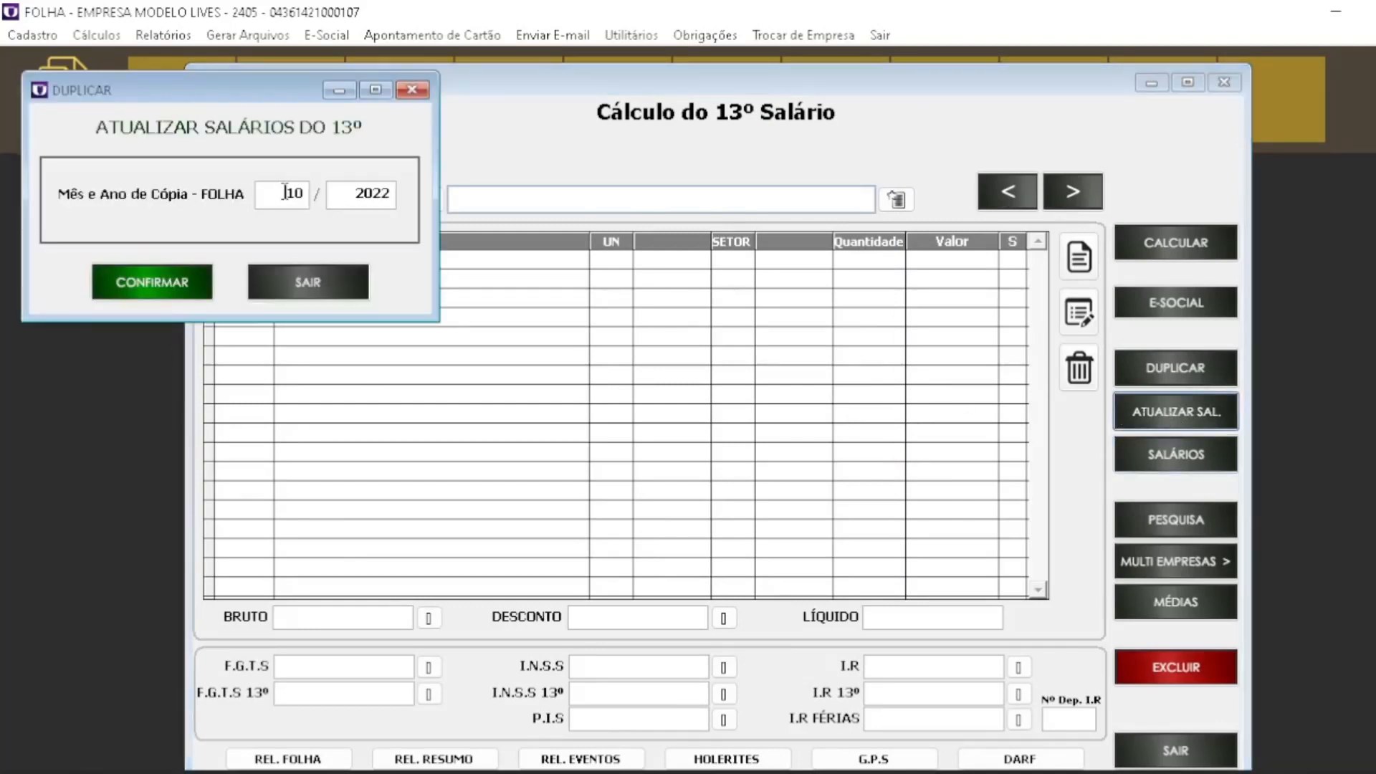
pyautogui.click(173, 279)
pyautogui.click(805, 466)
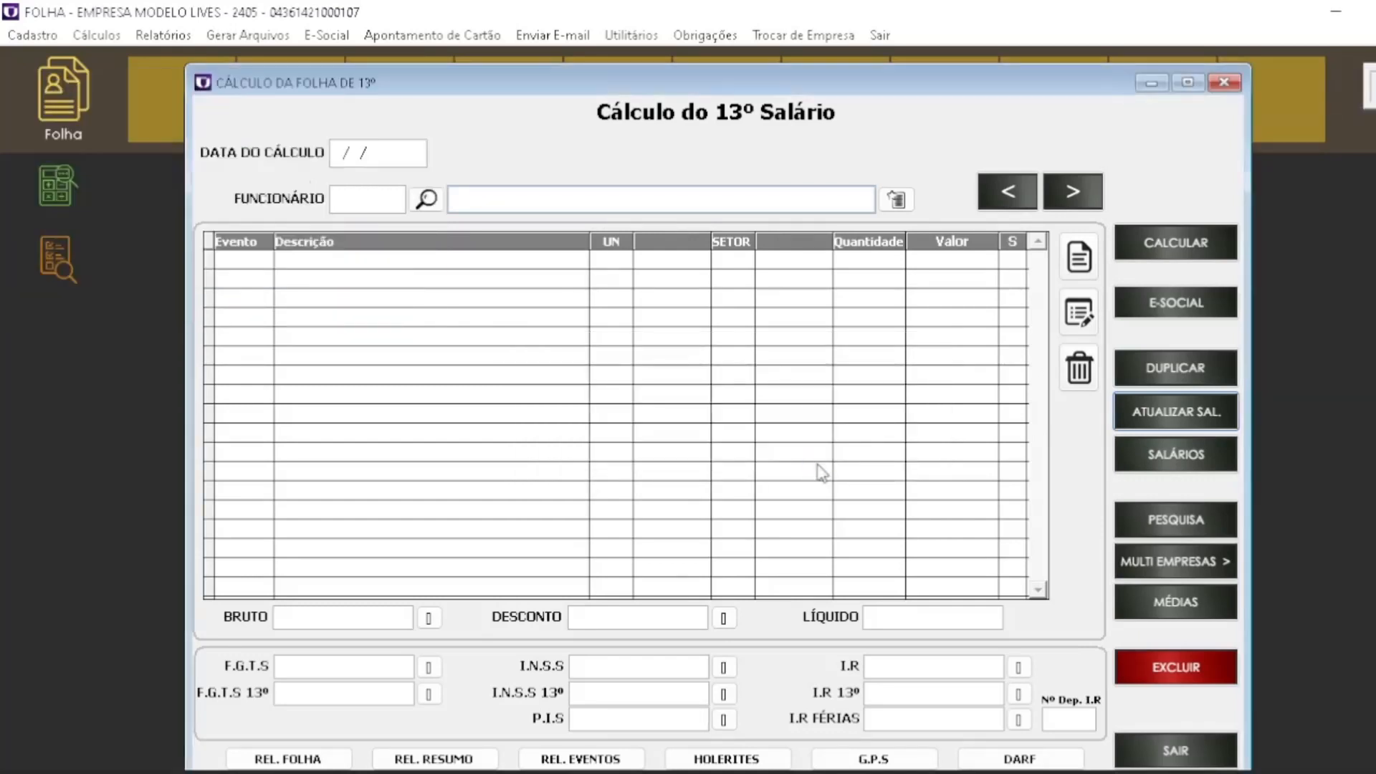
# Step: Delete event 505 DESC. AUTOR. V.TRANSPORTE from the 10/2022 13º Salário event entries and close them
pyautogui.click(1175, 459)
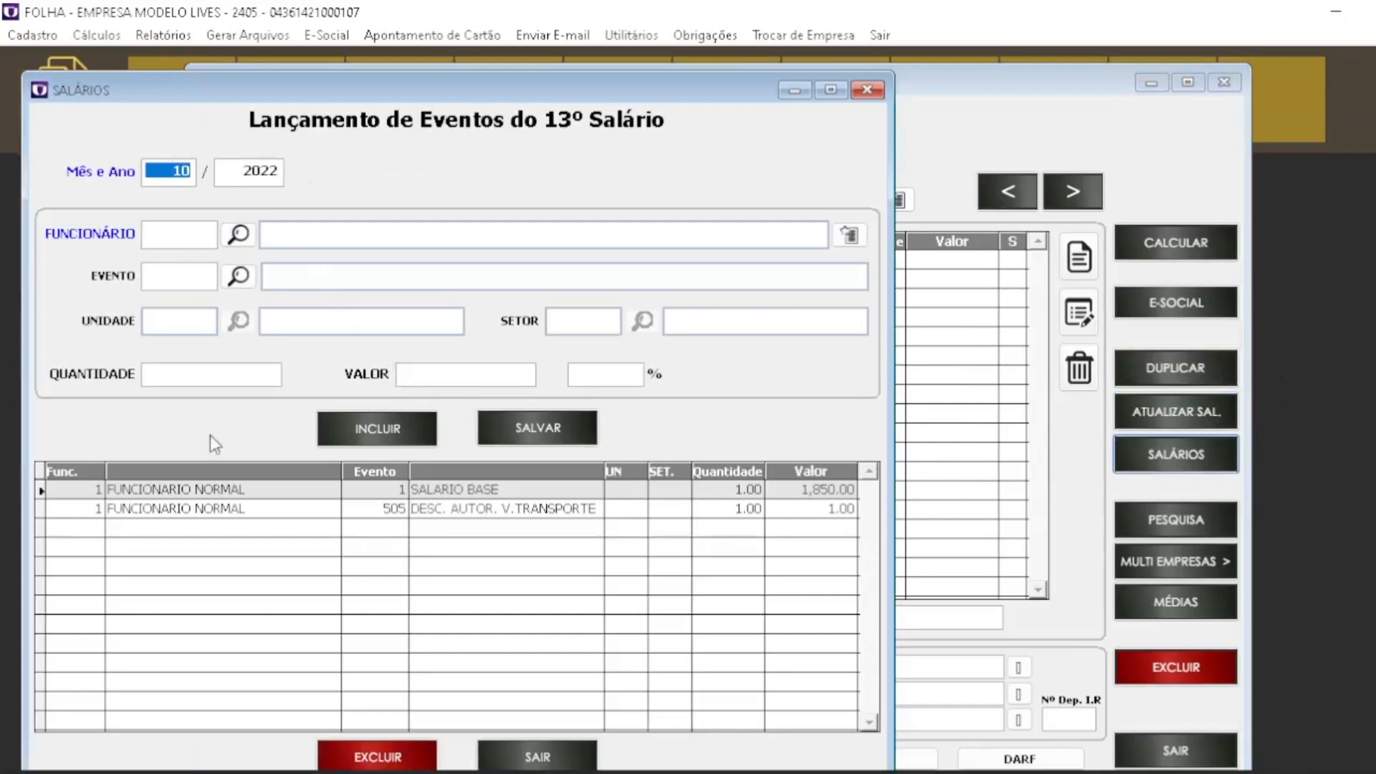
pyautogui.click(535, 510)
pyautogui.click(387, 761)
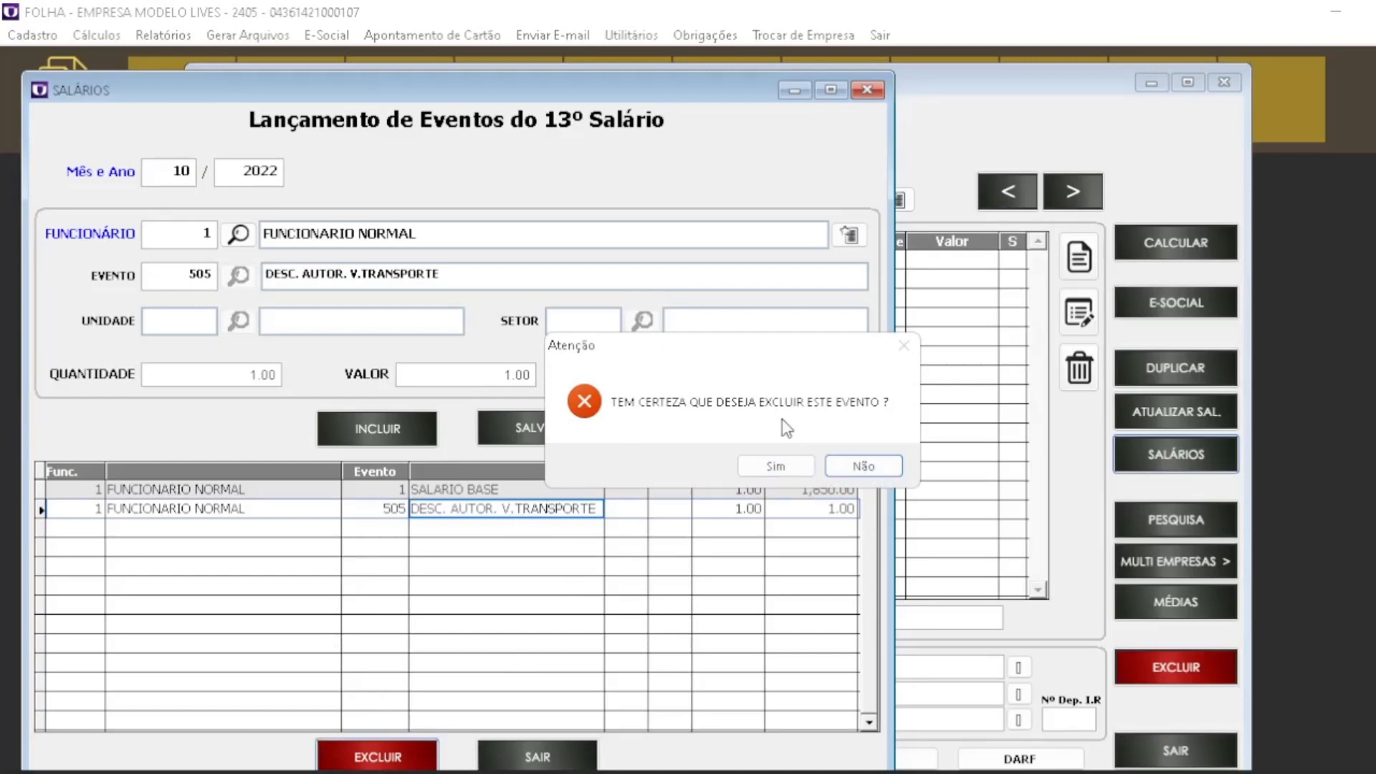
pyautogui.click(766, 466)
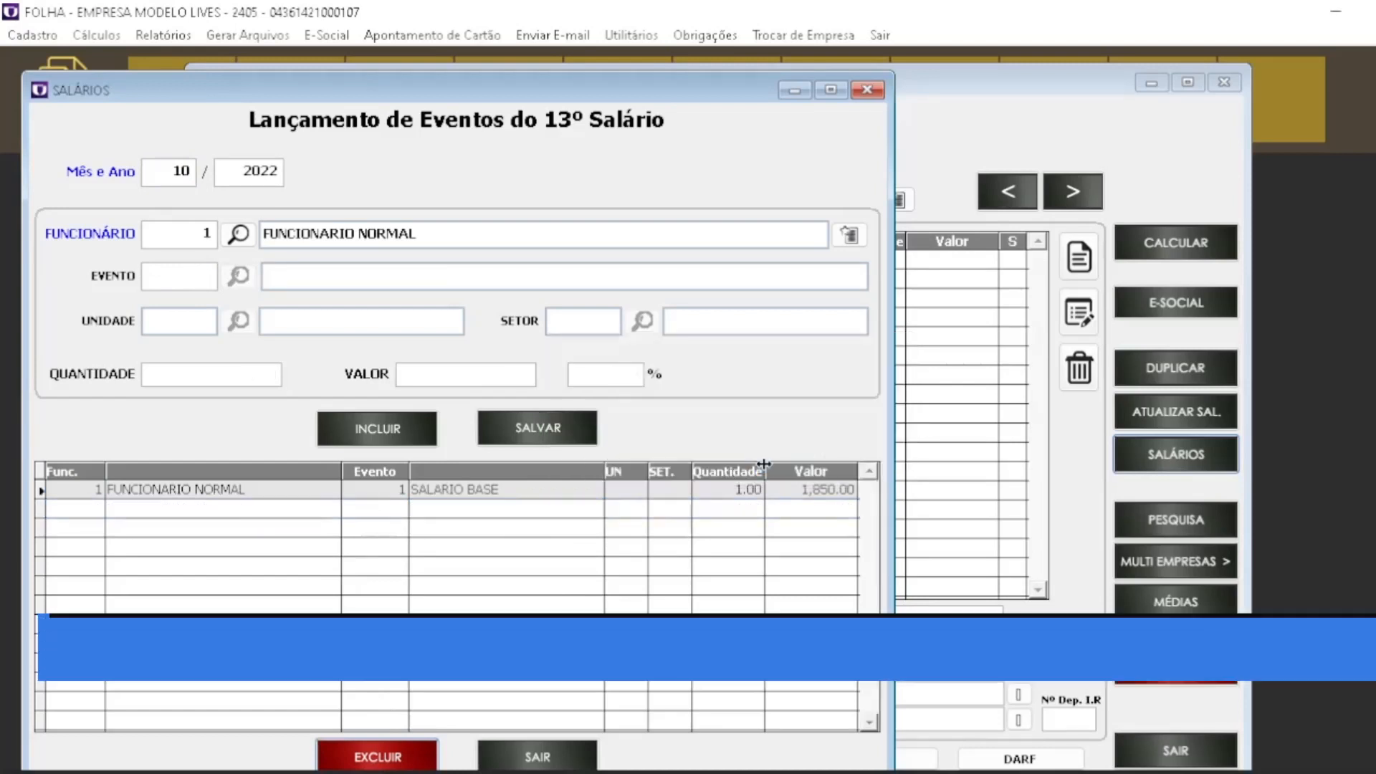
pyautogui.moveTo(462, 93); pyautogui.dragTo(458, 70)
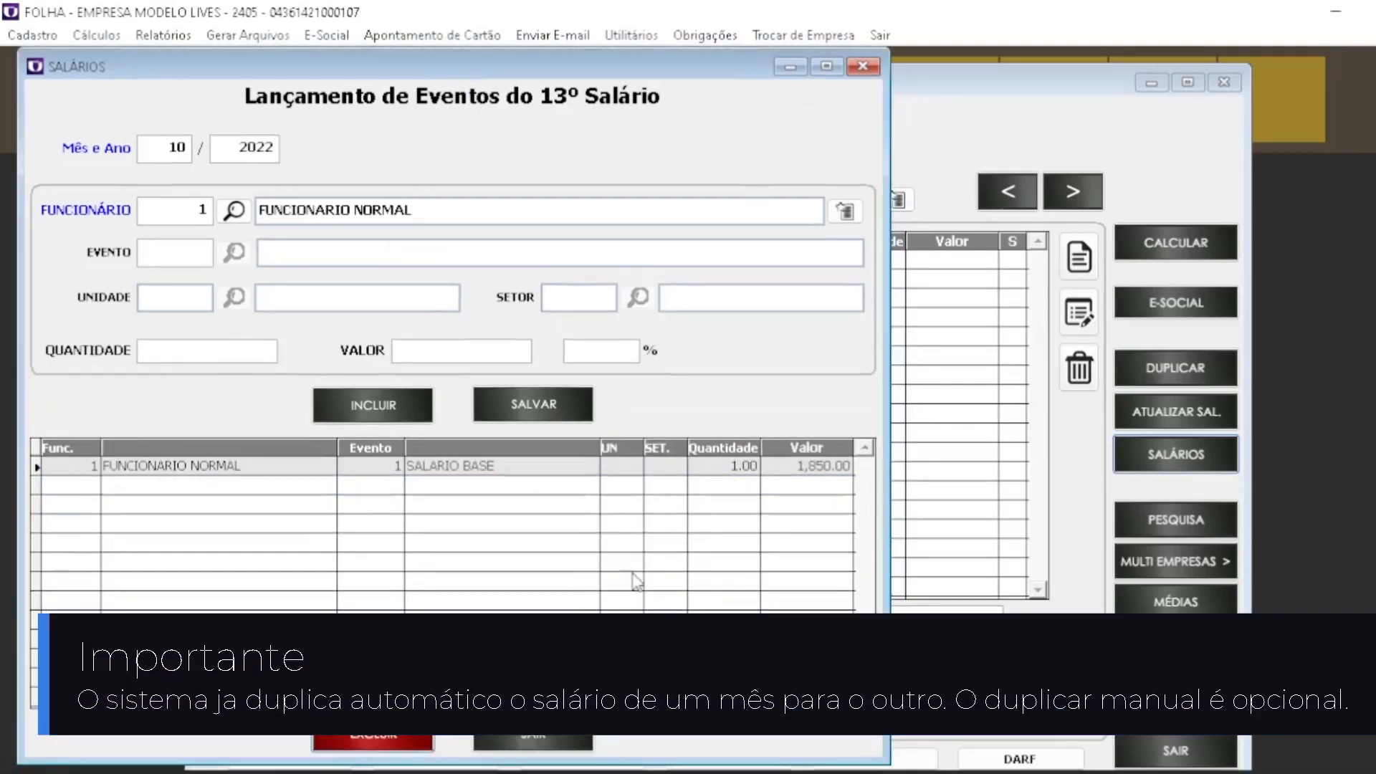
pyautogui.click(566, 740)
# Step: Duplicate the 13º salaries from 10/2022 to 11/2022 and confirm the copy
pyautogui.click(1151, 380)
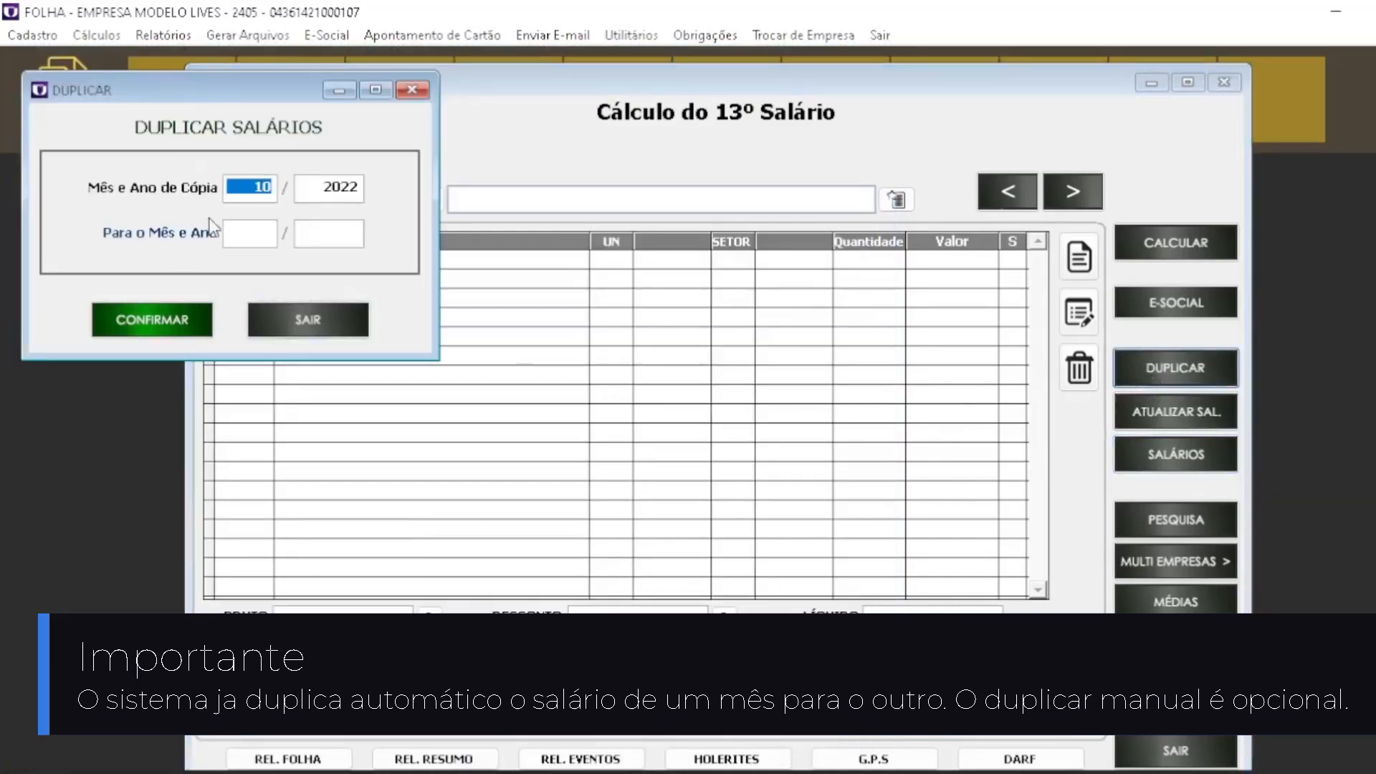
pyautogui.click(243, 234)
pyautogui.write('11')
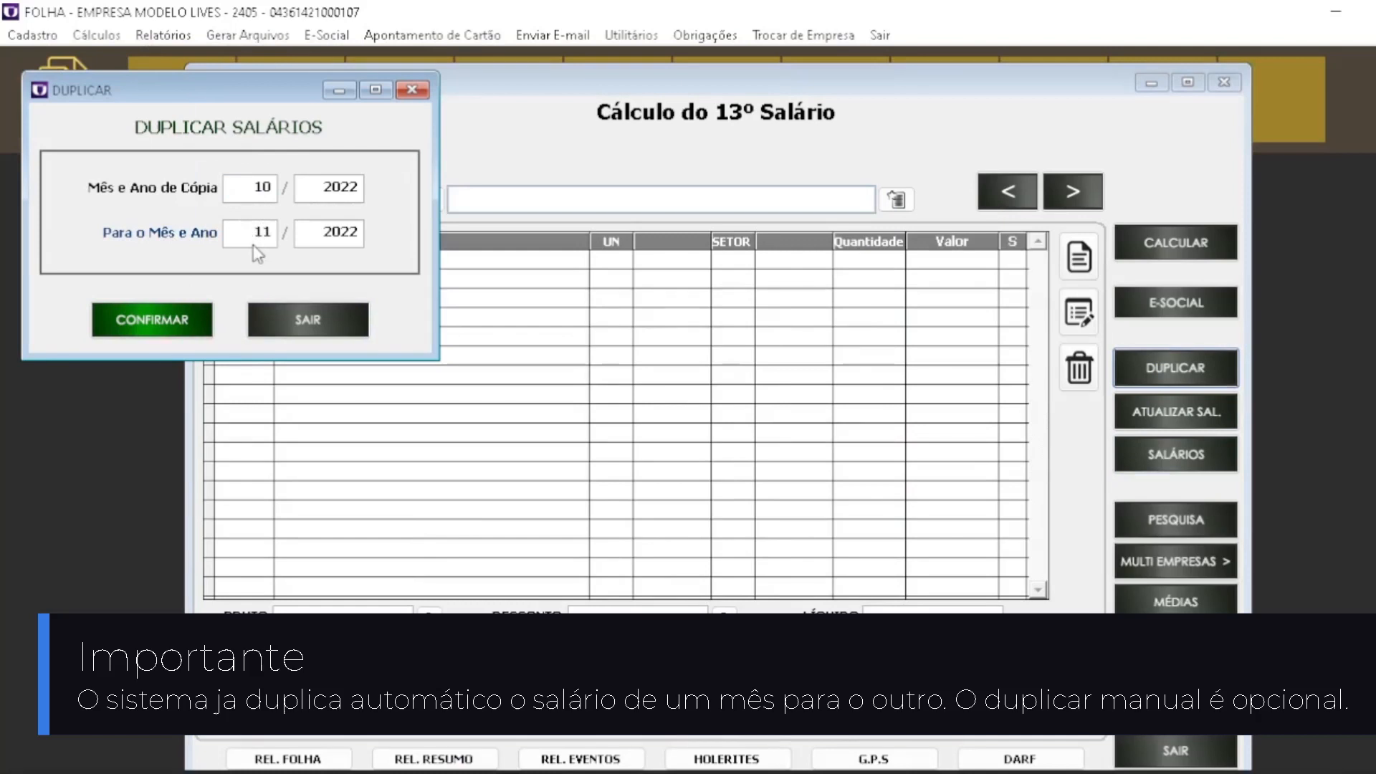
pyautogui.click(172, 327)
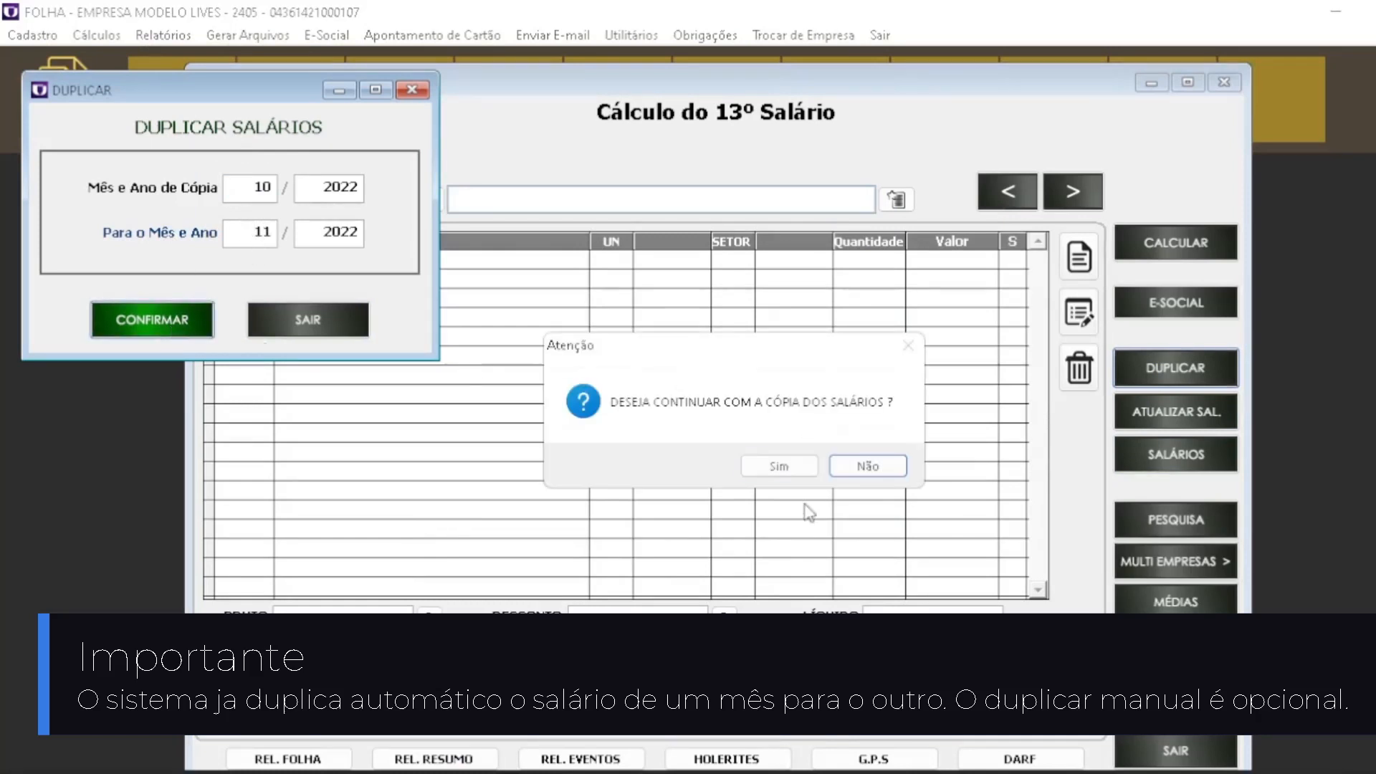
pyautogui.click(784, 466)
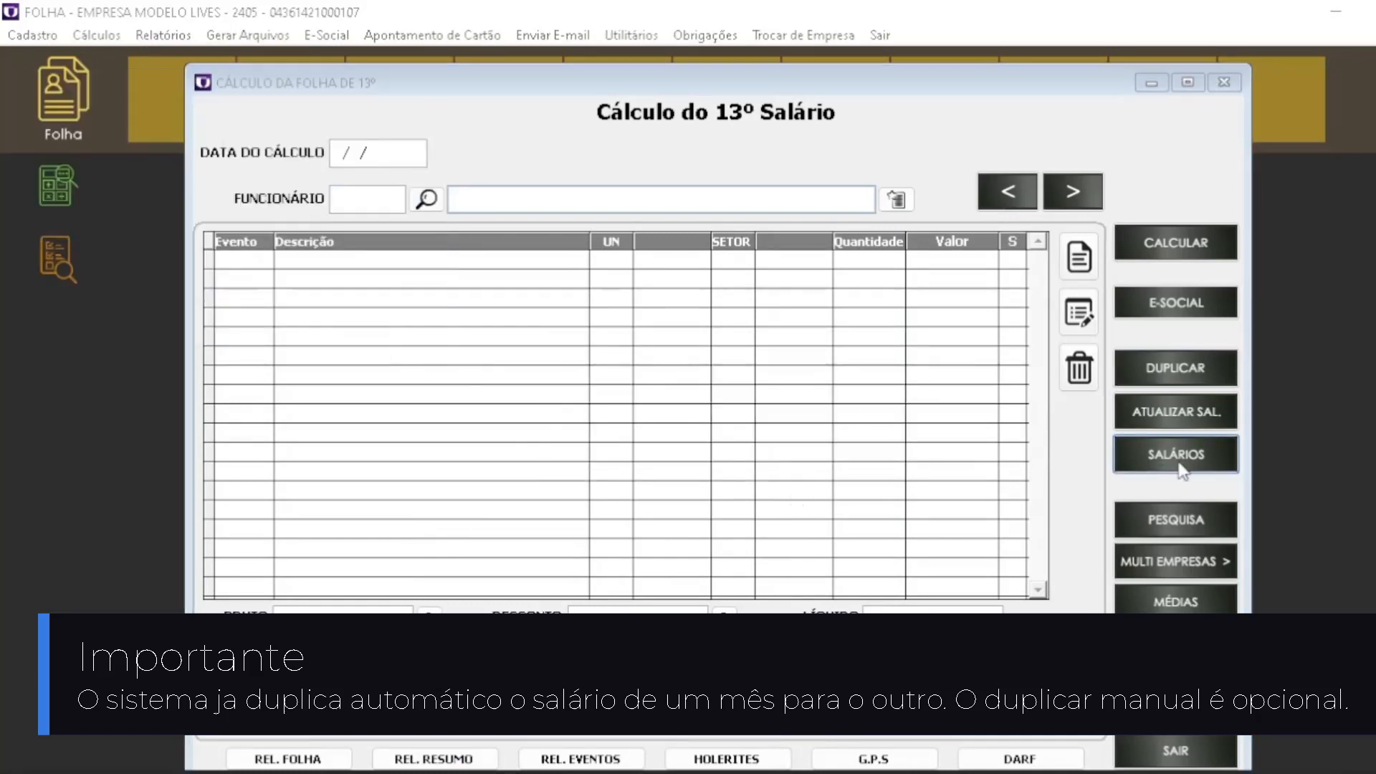
# Step: Check the 13º Salário event entries for reference 11/2022 and close them
pyautogui.click(1180, 466)
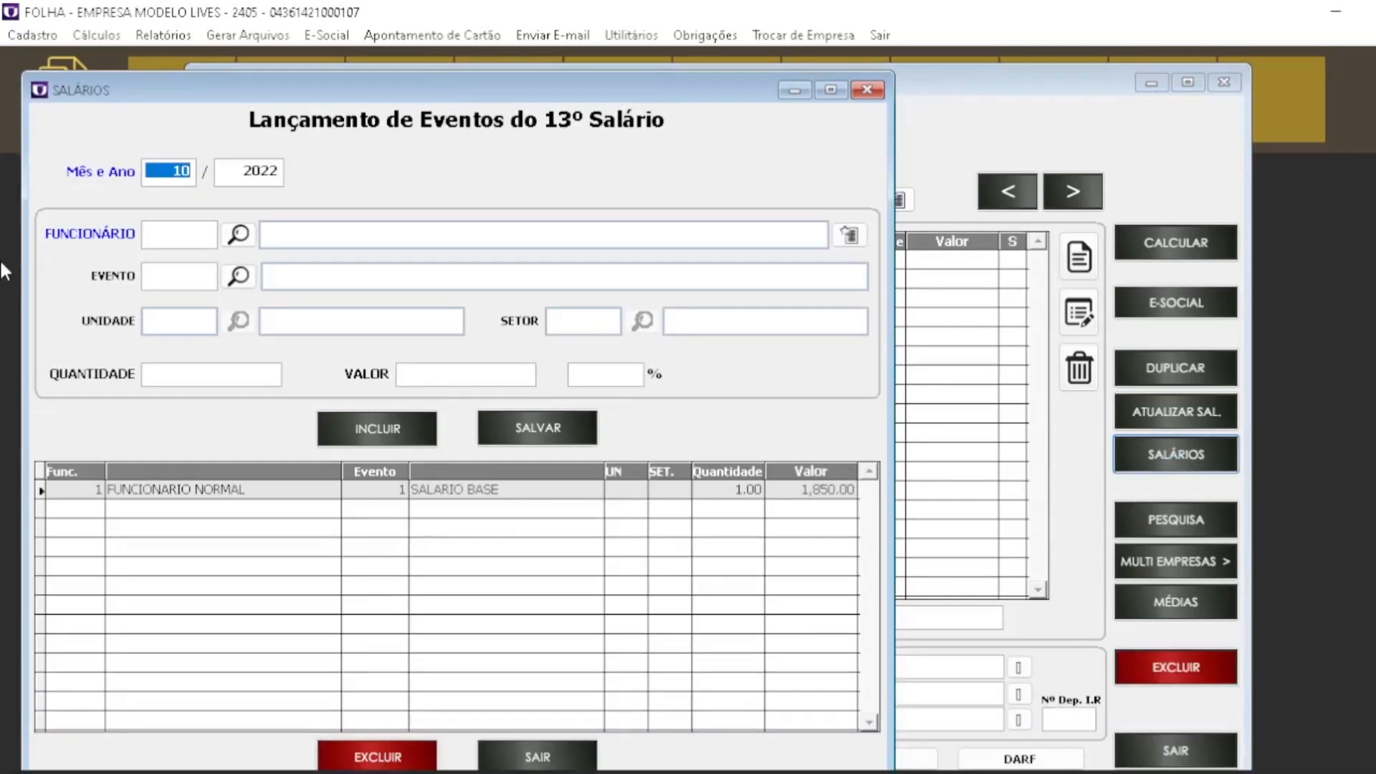
pyautogui.write('11')
pyautogui.press('Return')
pyautogui.press('Return')
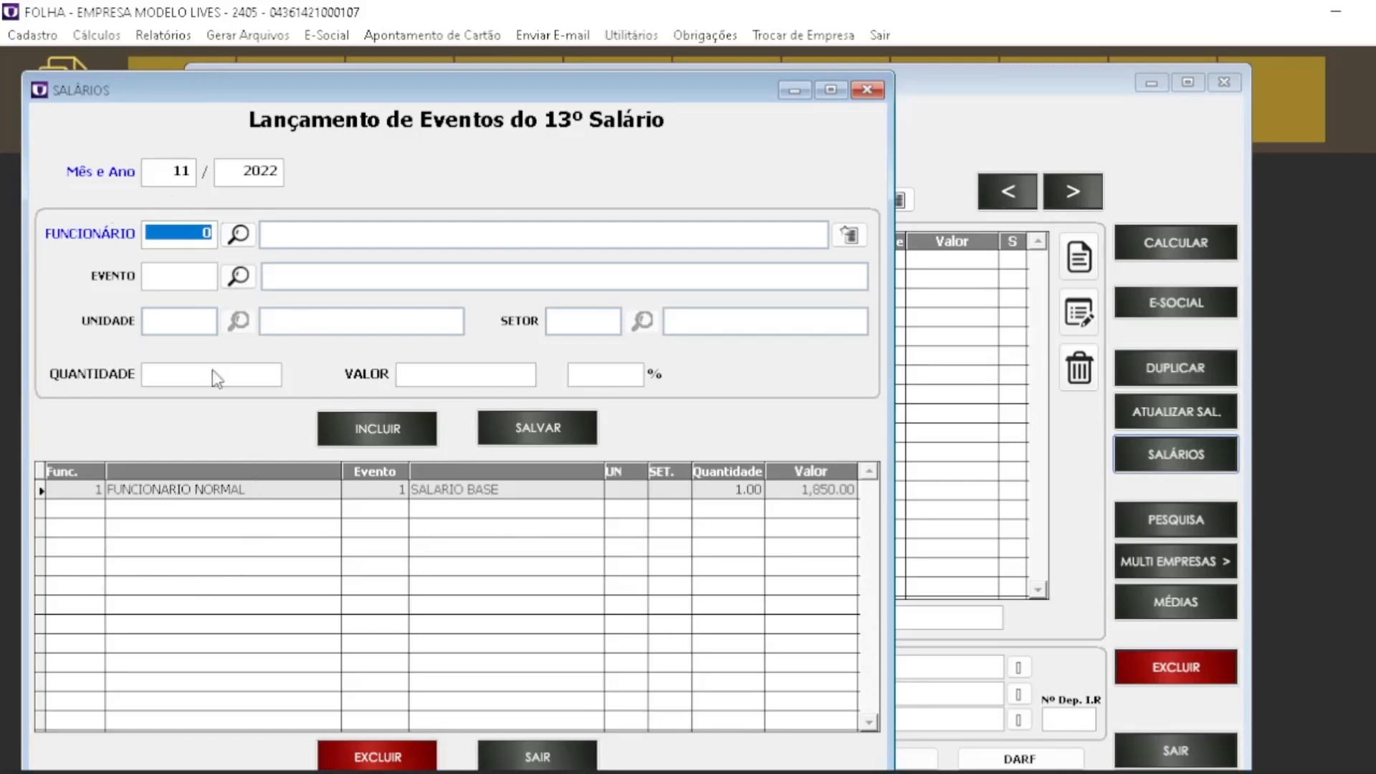
pyautogui.click(539, 756)
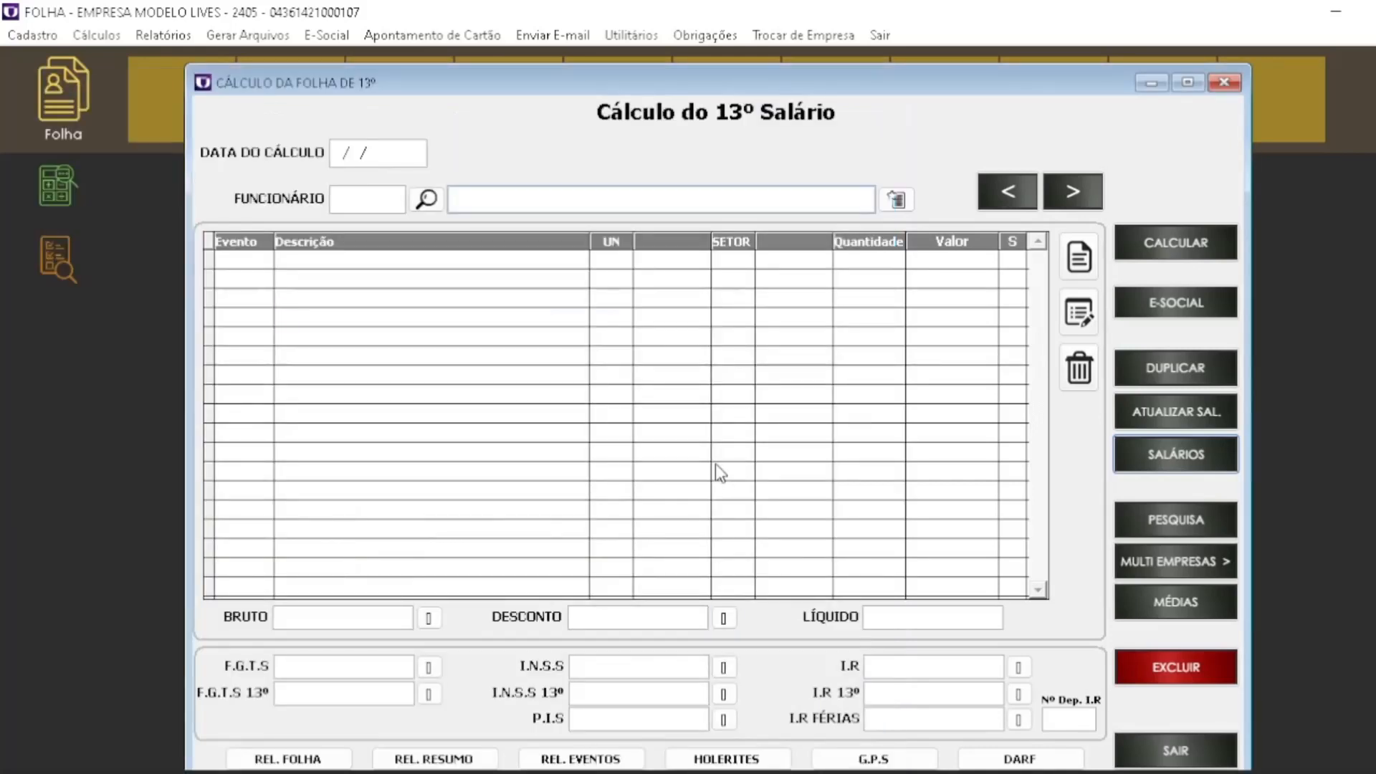
# Step: Set up the Décimo Terceiro calculation for Funcionário Selecionado, 1º Parcela, with calculation and payment dates of 30/11/2022
pyautogui.click(1161, 260)
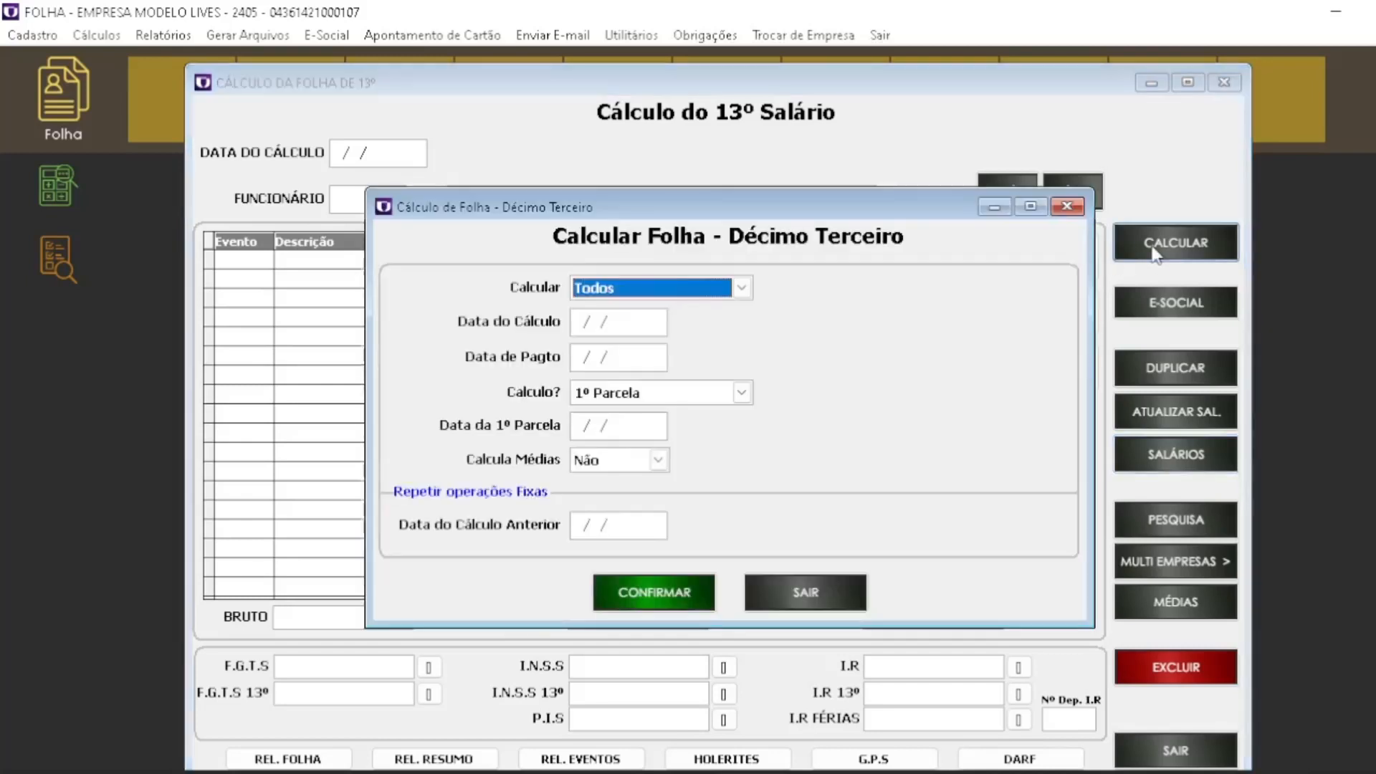
pyautogui.click(615, 296)
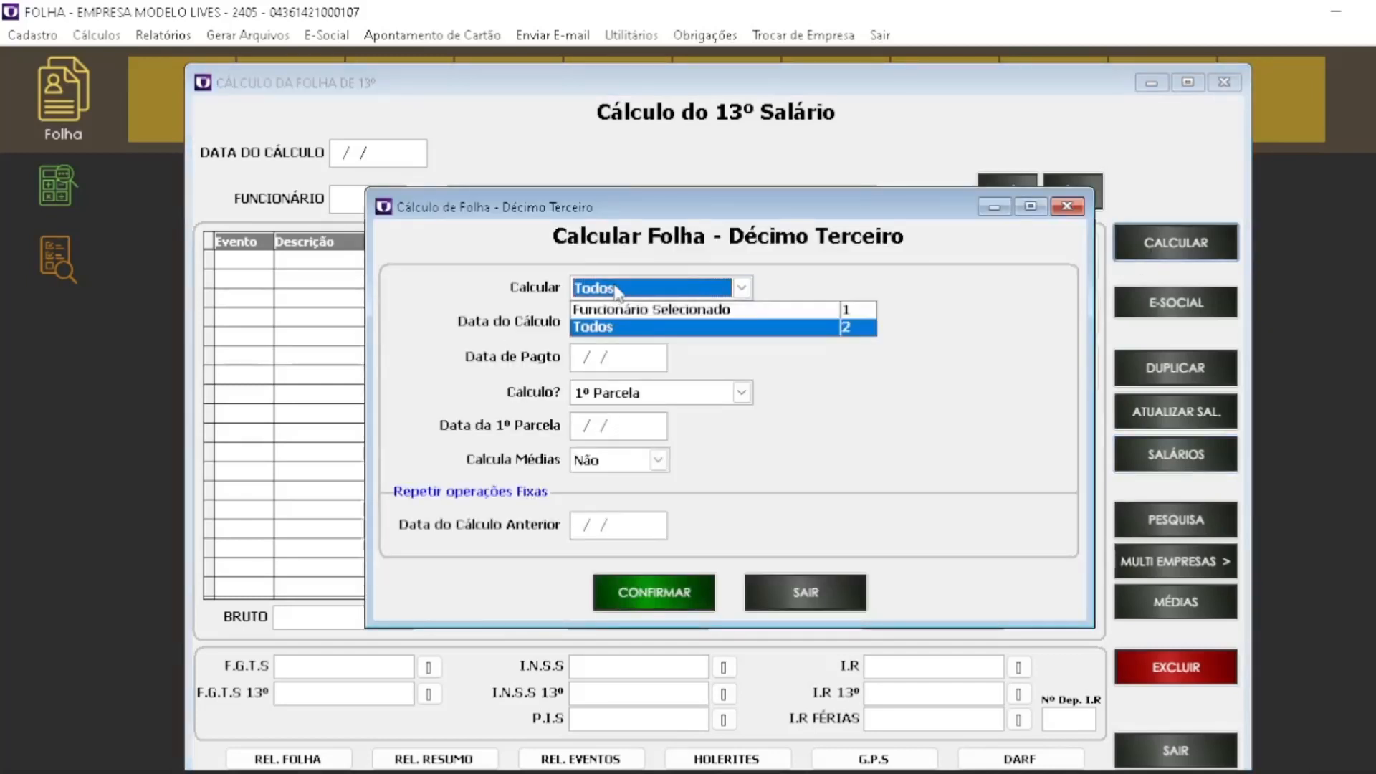
pyautogui.click(668, 314)
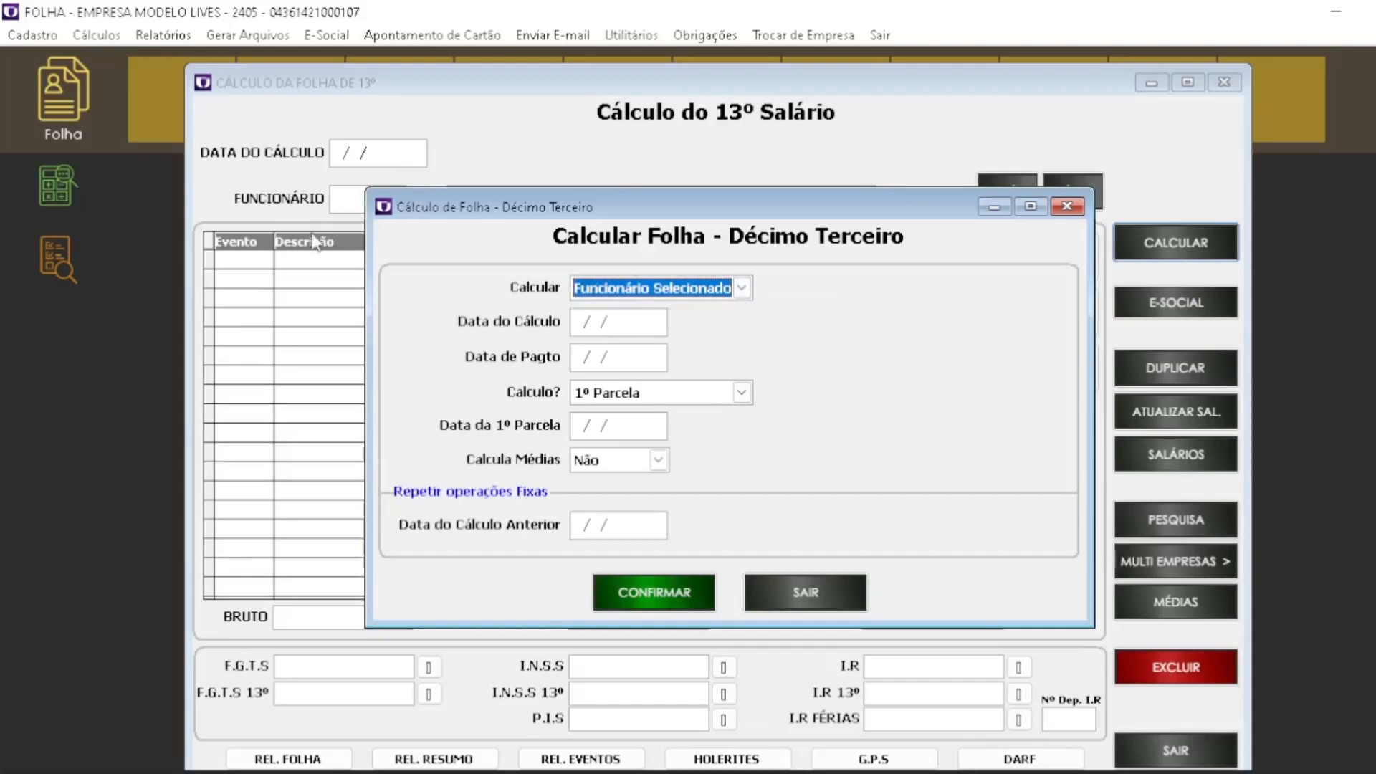
pyautogui.click(640, 322)
pyautogui.moveTo(549, 322); pyautogui.dragTo(442, 314)
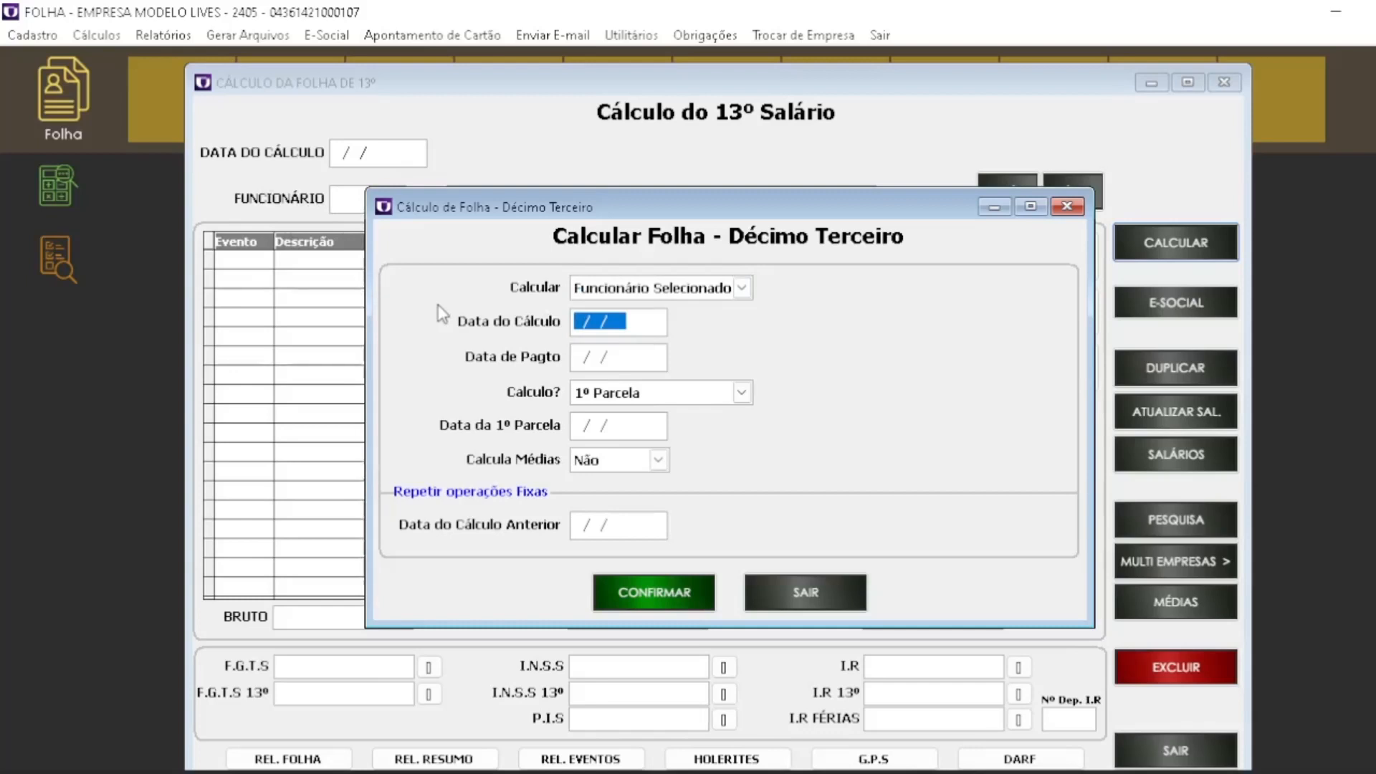
pyautogui.write('30112022')
pyautogui.press('Tab')
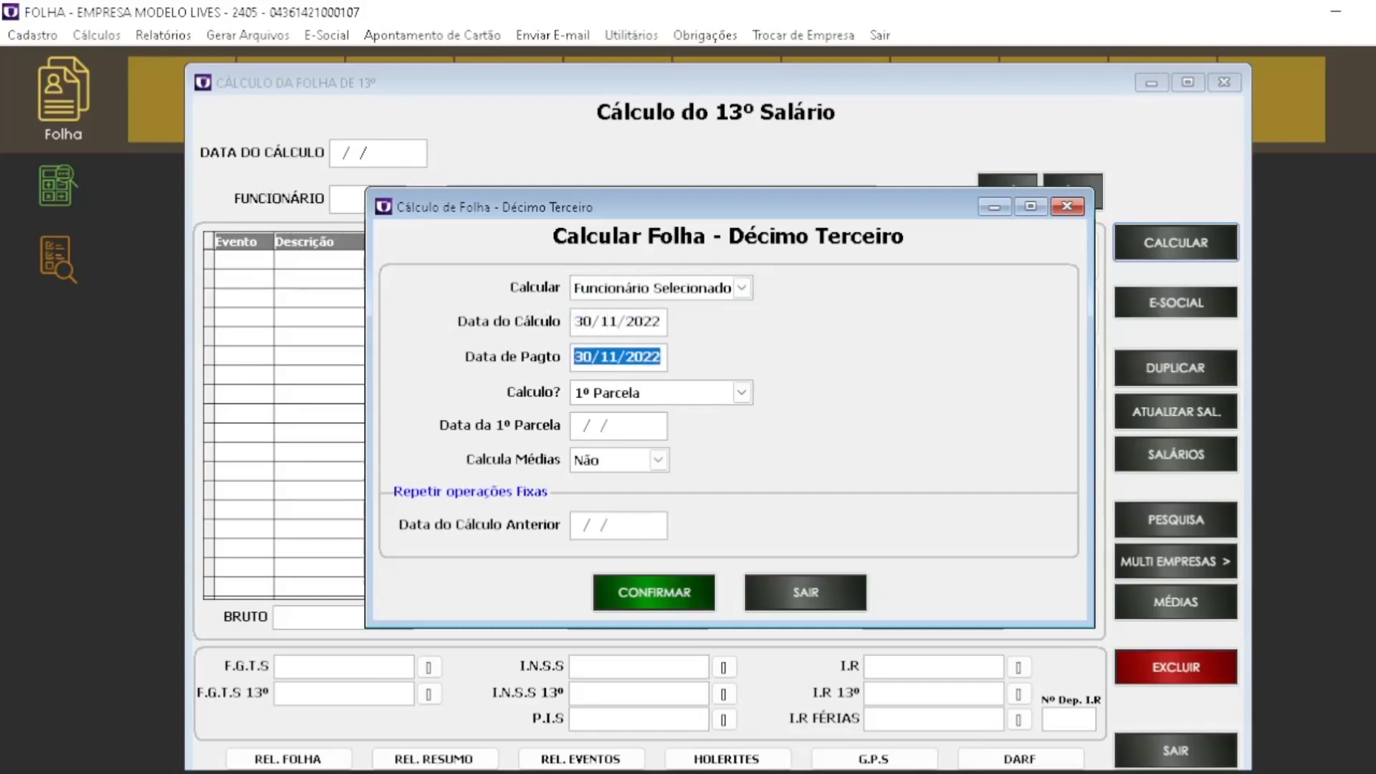
pyautogui.press('Tab')
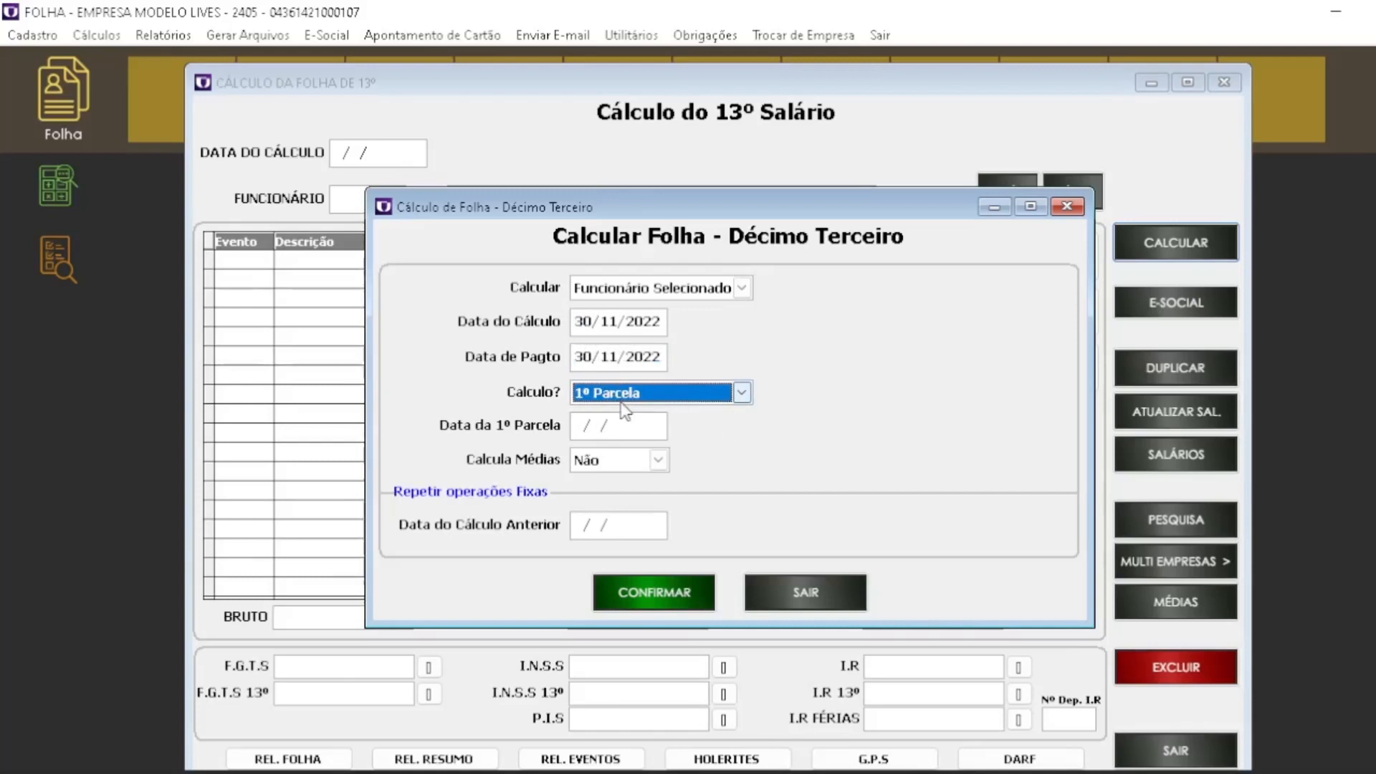
pyautogui.press('Tab')
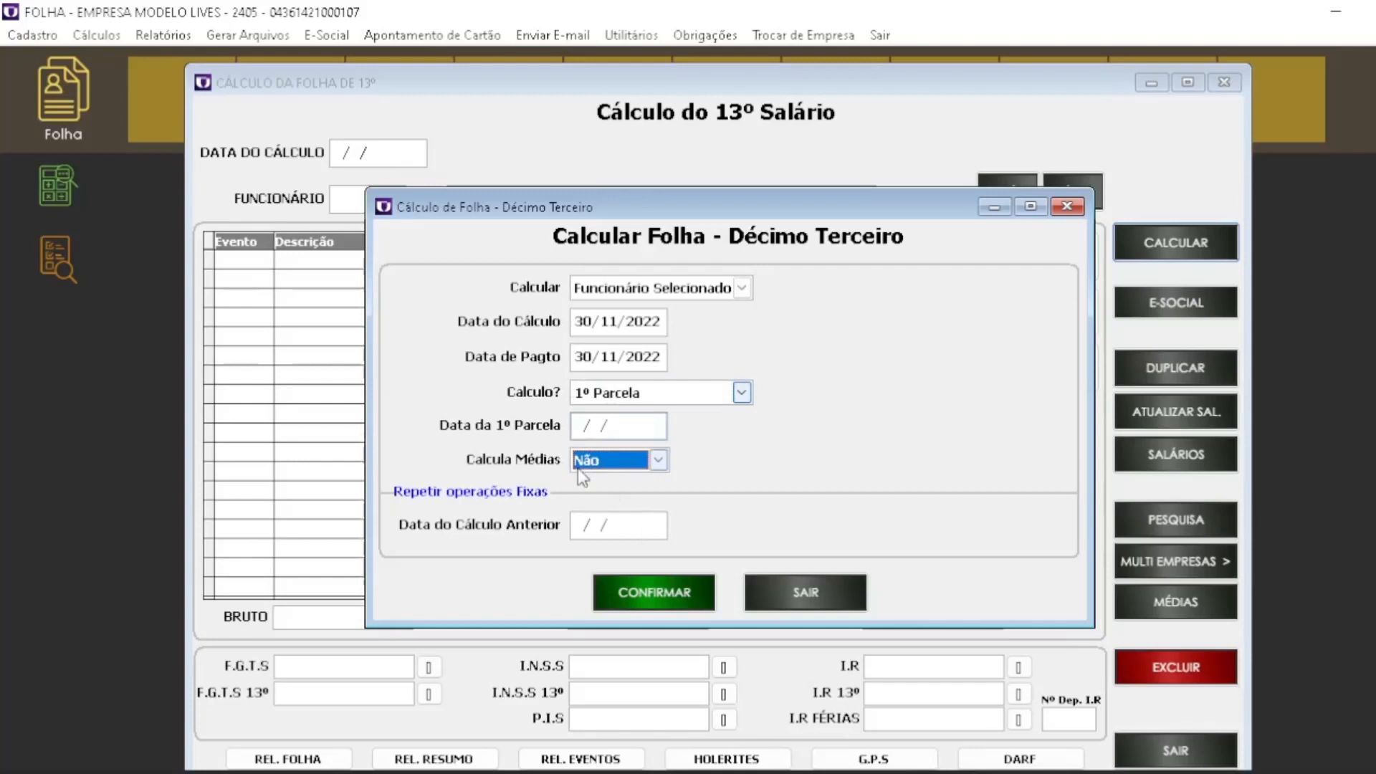
# Step: Keep Calcula Médias at Não, run the 1º Parcela calculation and display the calculated employee record
pyautogui.click(631, 464)
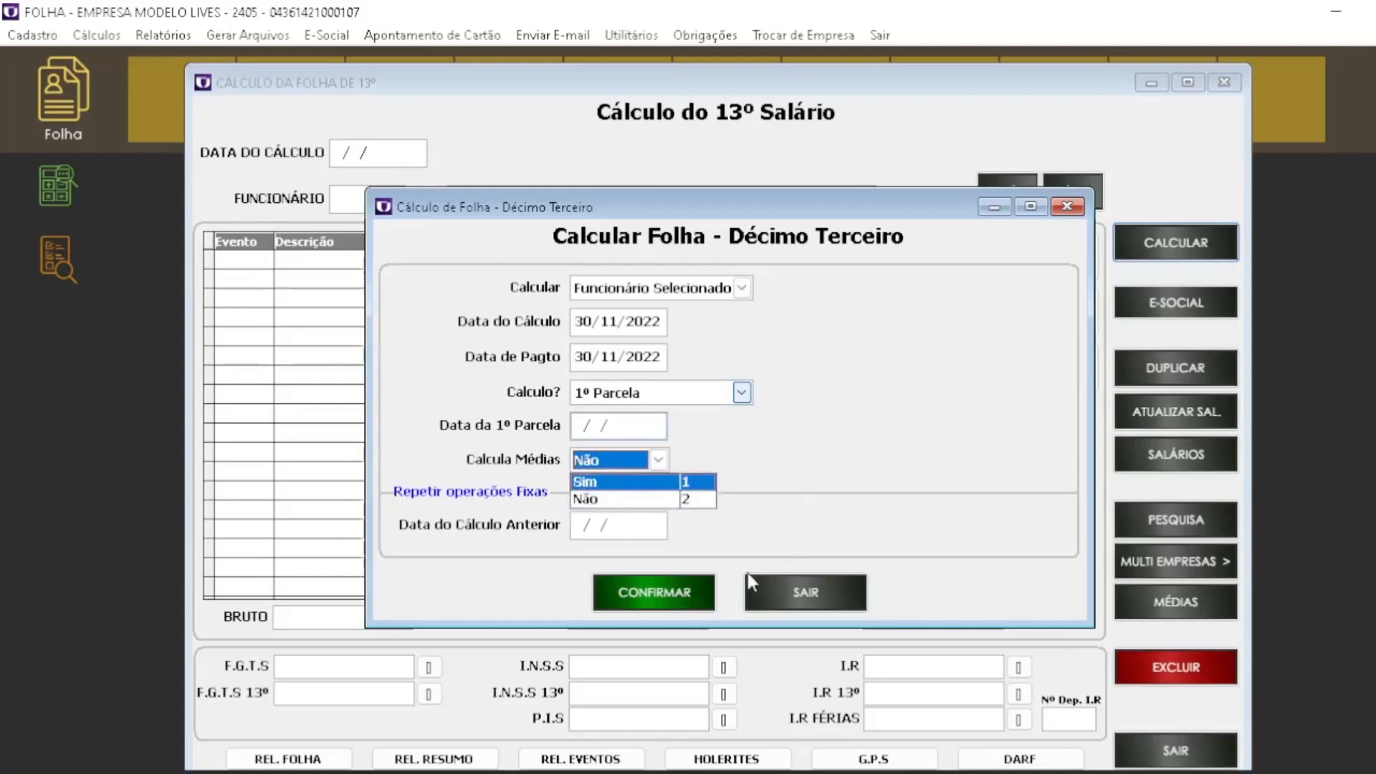
pyautogui.click(616, 507)
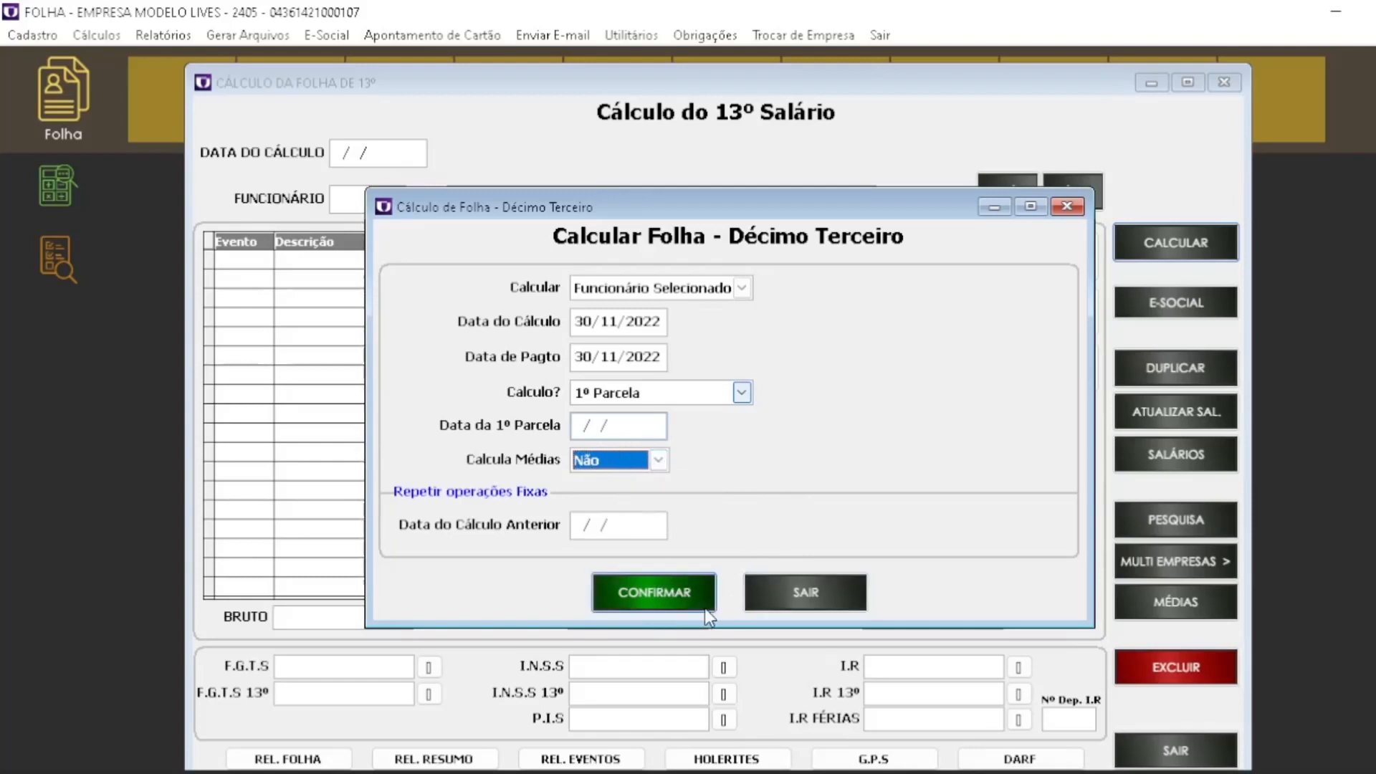
pyautogui.click(653, 602)
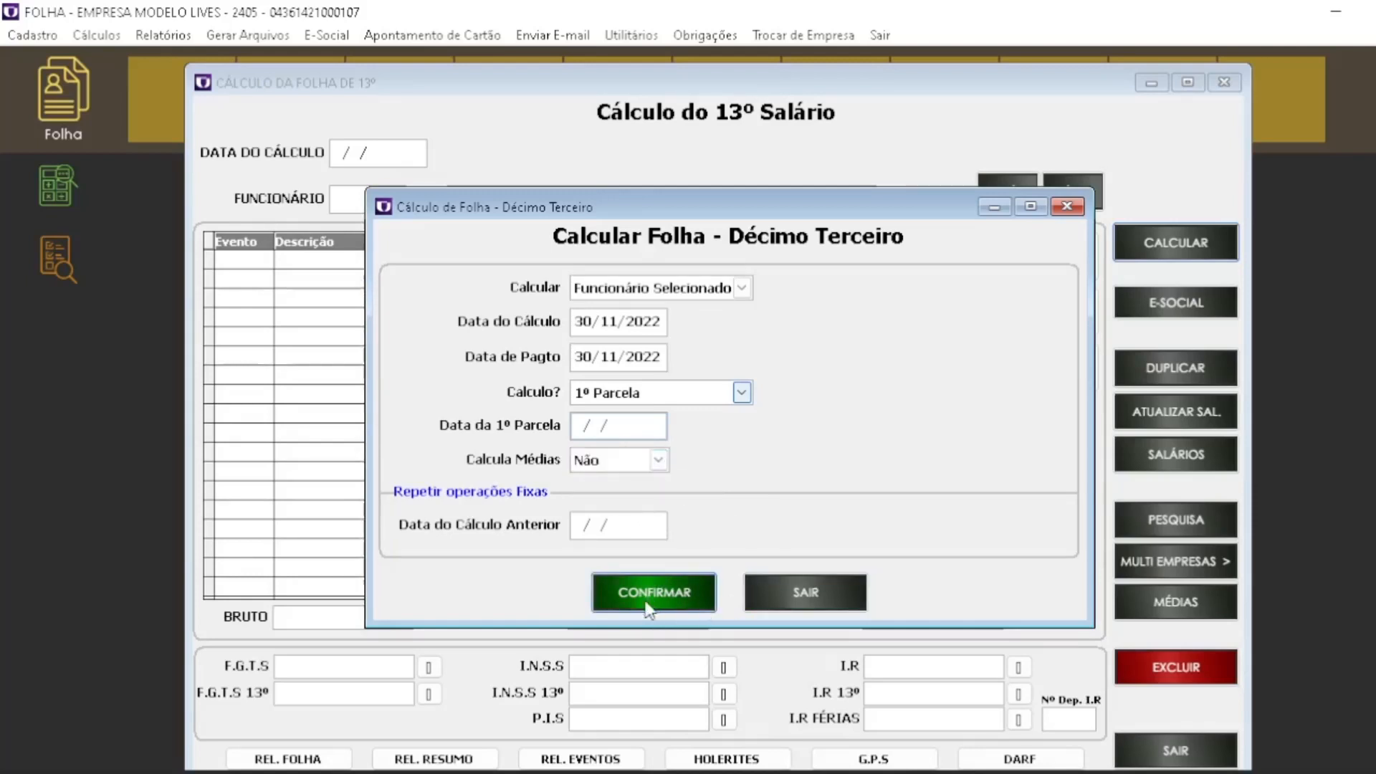
pyautogui.click(1029, 201)
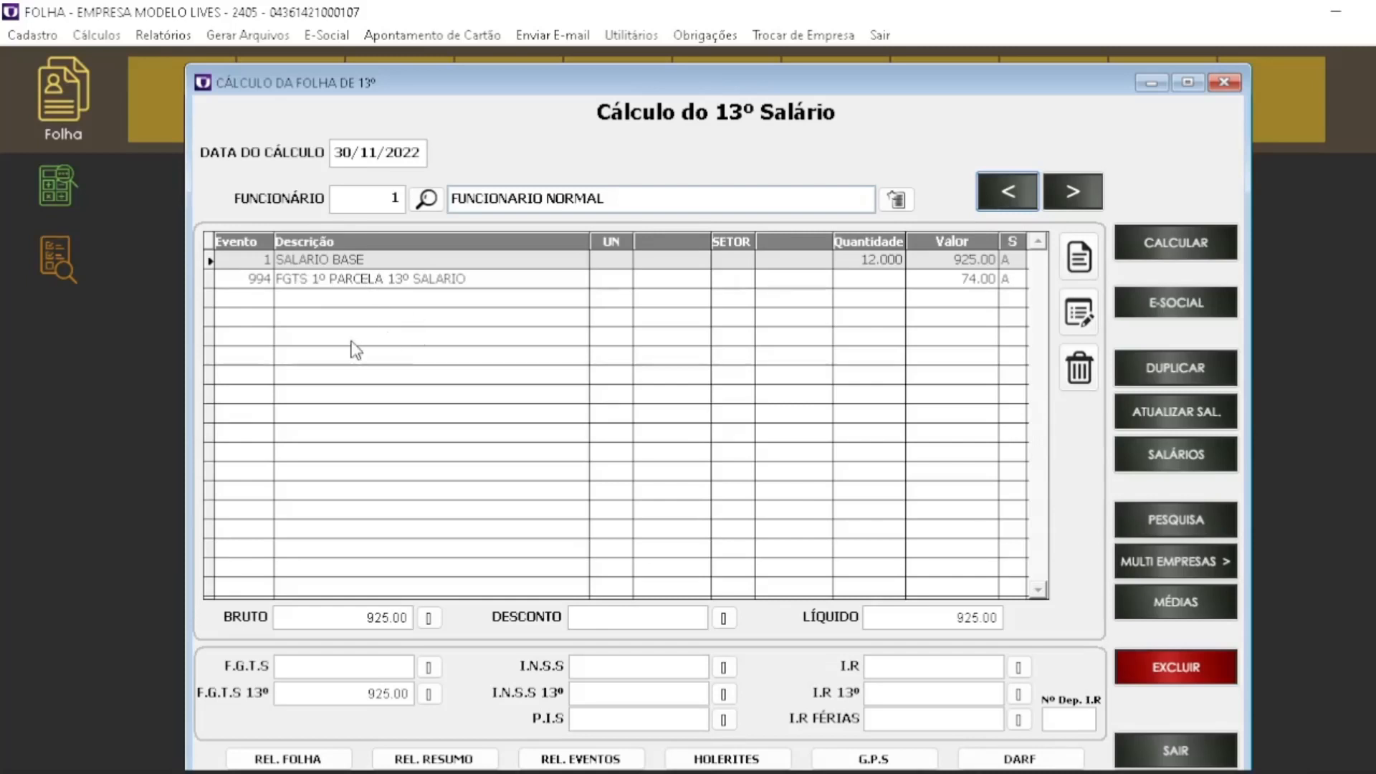
# Step: Review the event code for Parcela 13o. (1ª Parcela) in the Décimo Terceiro Salário automatic events parameters and close them
pyautogui.click(32, 42)
pyautogui.moveTo(54, 56)
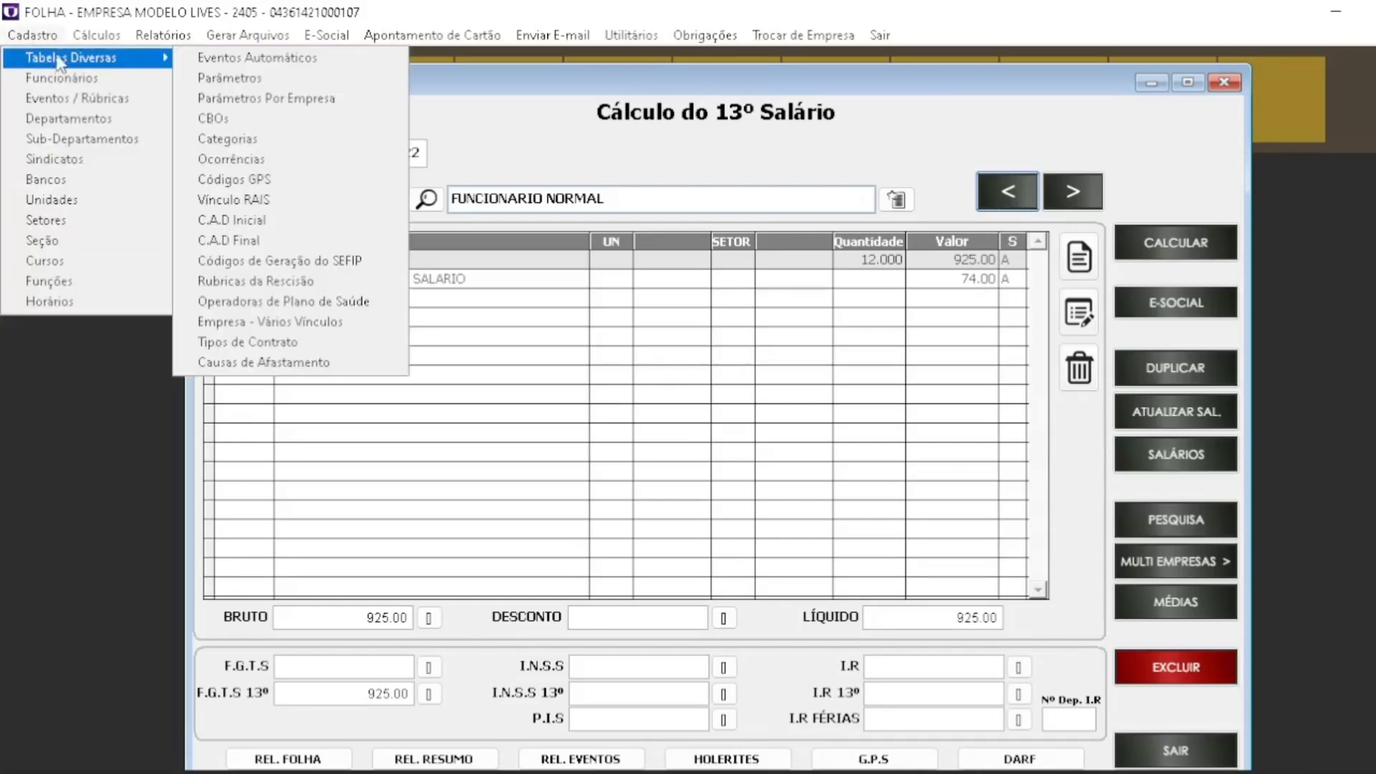
pyautogui.click(203, 57)
pyautogui.click(290, 192)
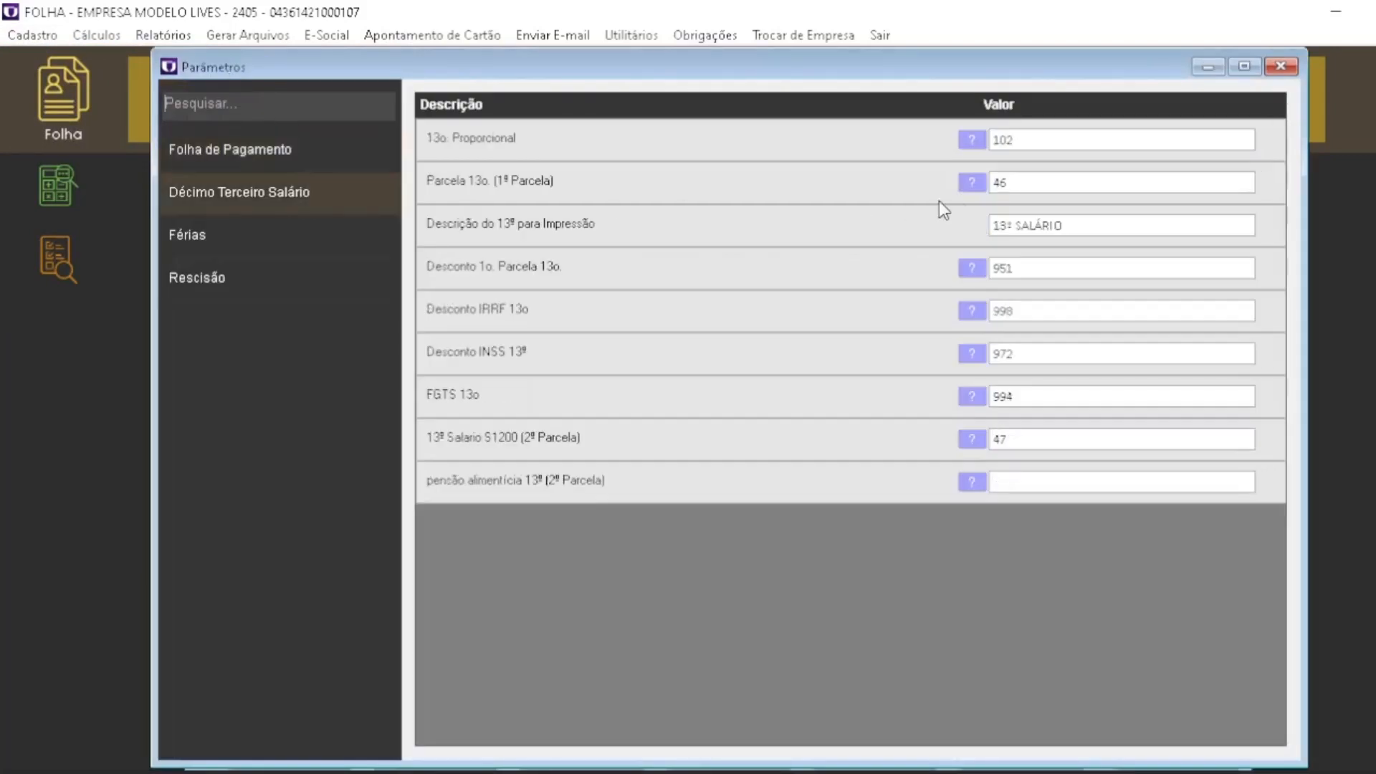
pyautogui.moveTo(1011, 182); pyautogui.dragTo(960, 184)
pyautogui.click(1281, 66)
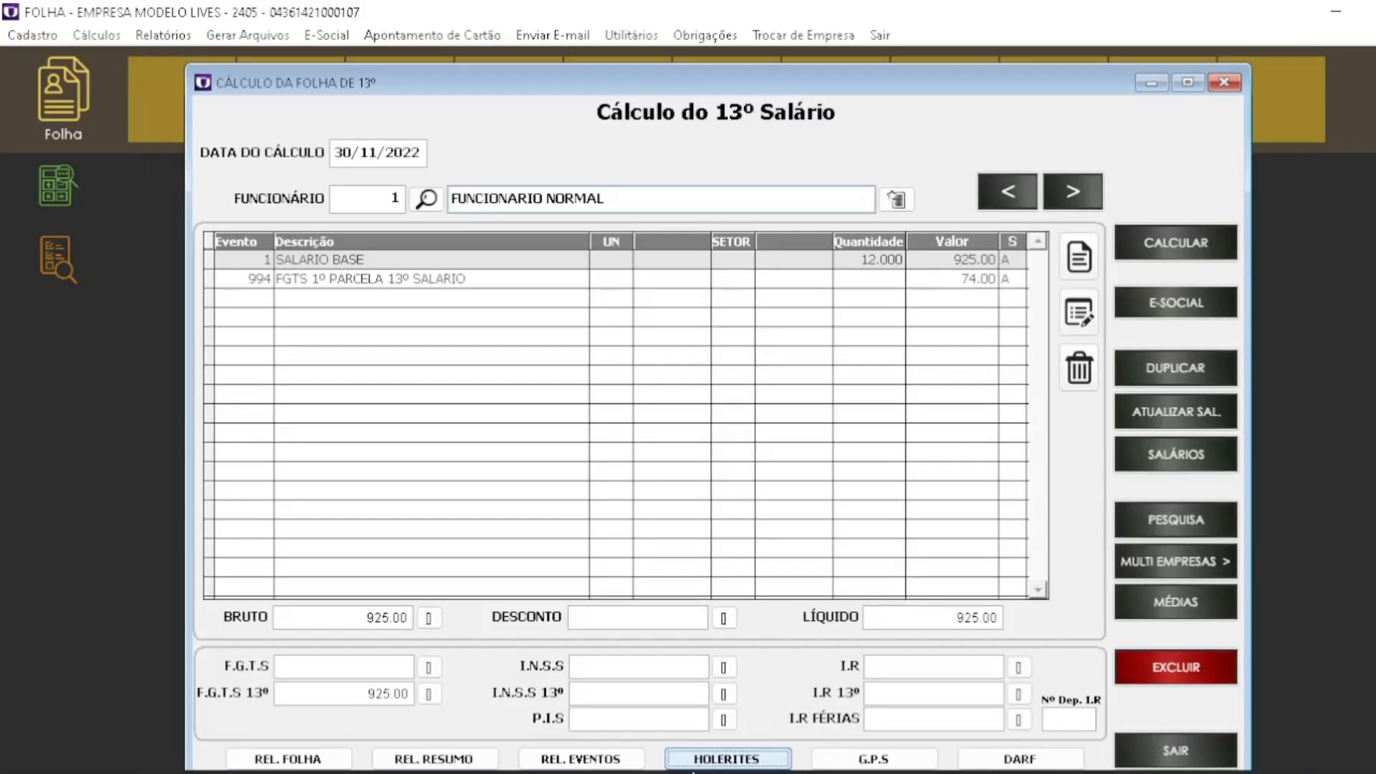
# Step: Open the payslip issue form for 30/11/2022 and set Cálculo de to 13º and Tipo to Todos
pyautogui.click(739, 762)
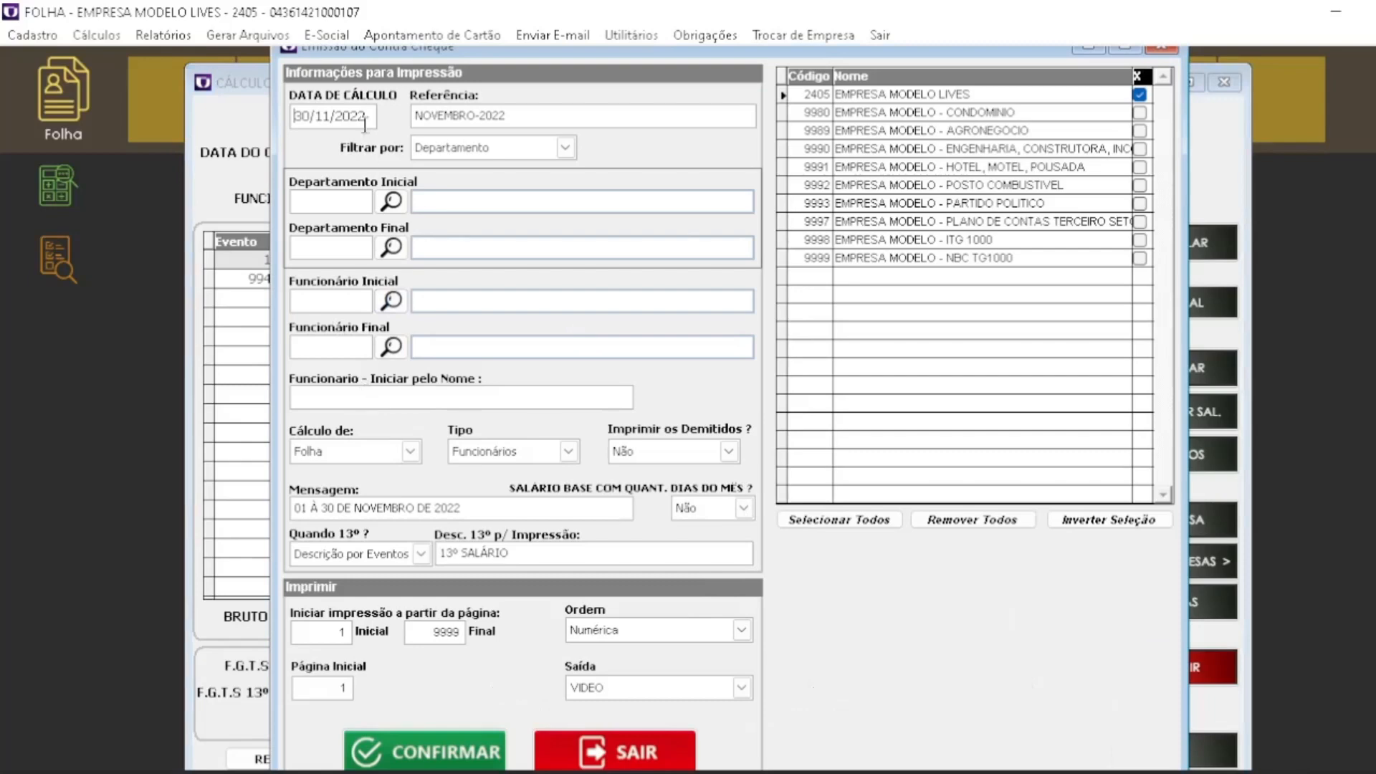
pyautogui.moveTo(326, 57); pyautogui.dragTo(496, 57)
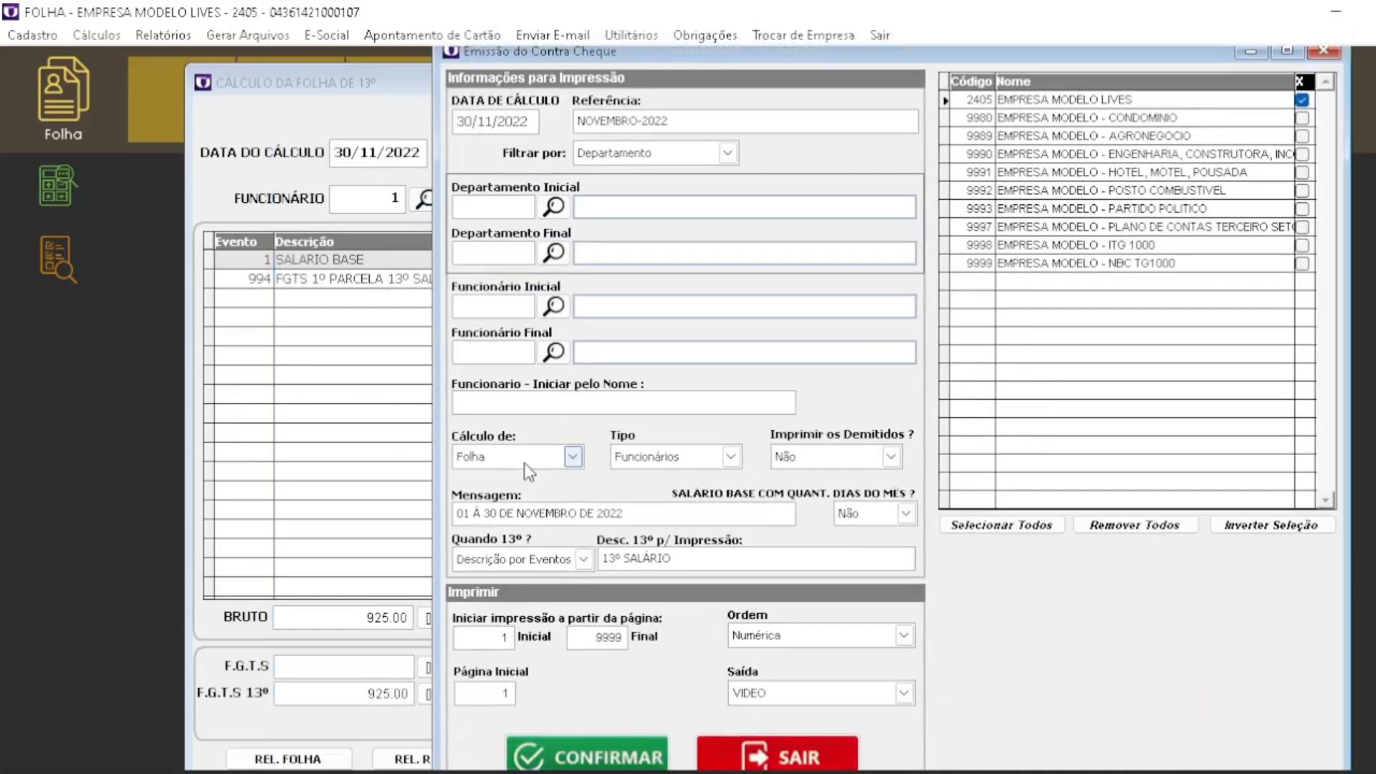
pyautogui.click(493, 458)
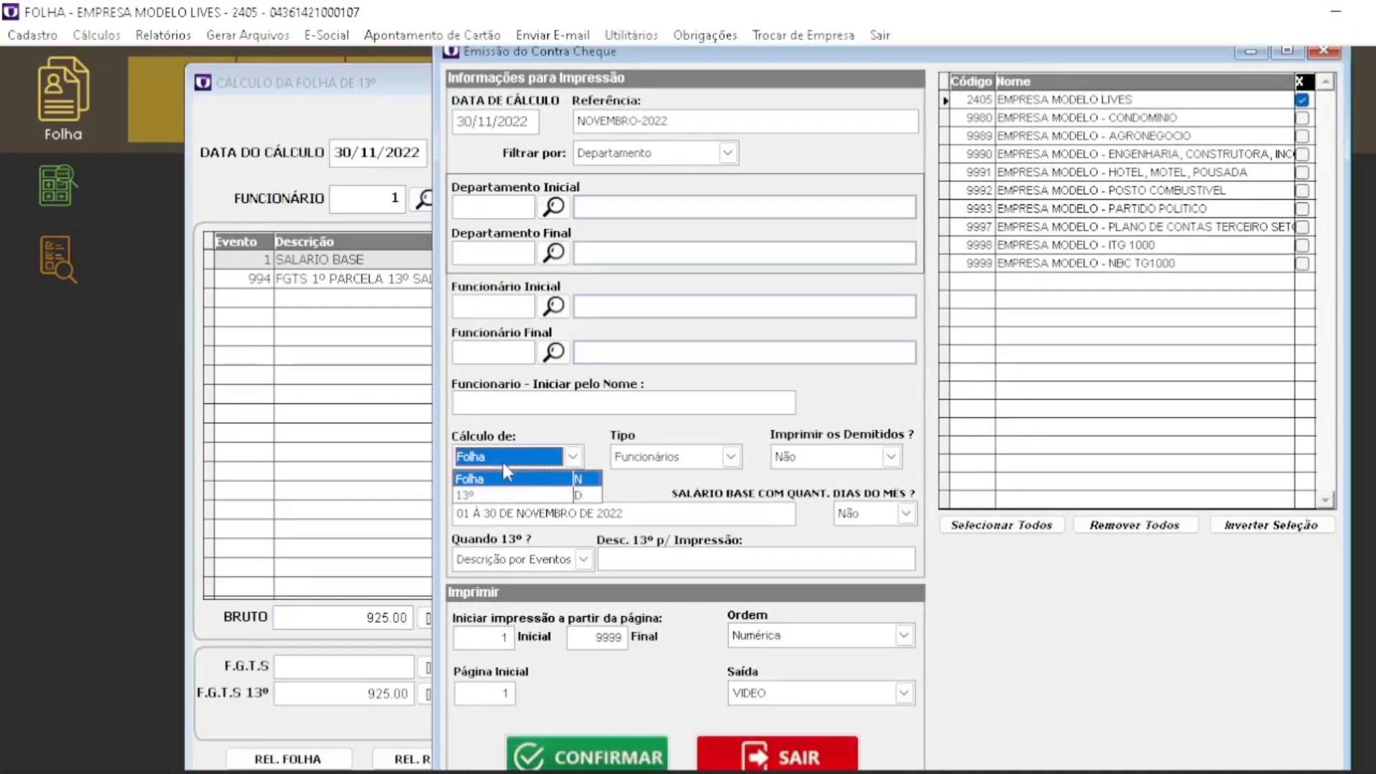
pyautogui.click(545, 495)
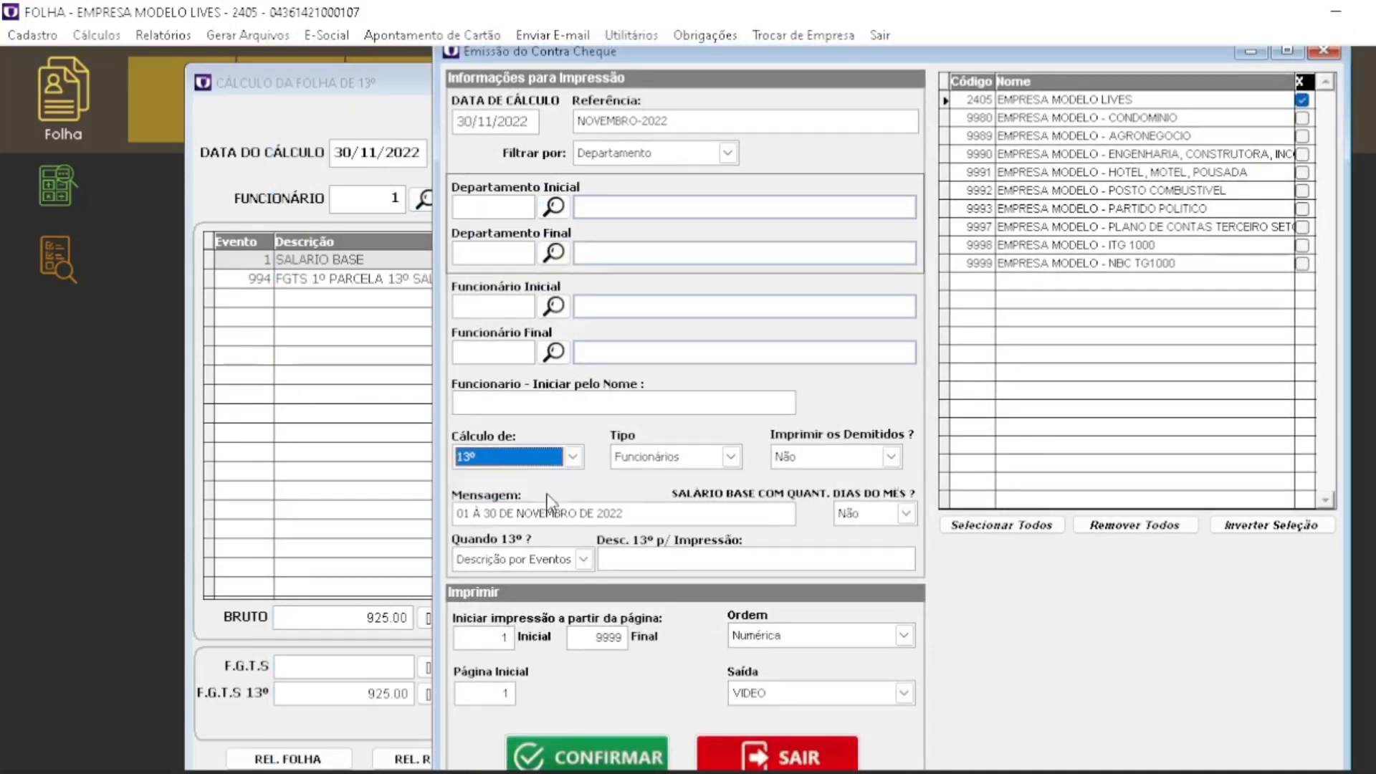
pyautogui.click(651, 462)
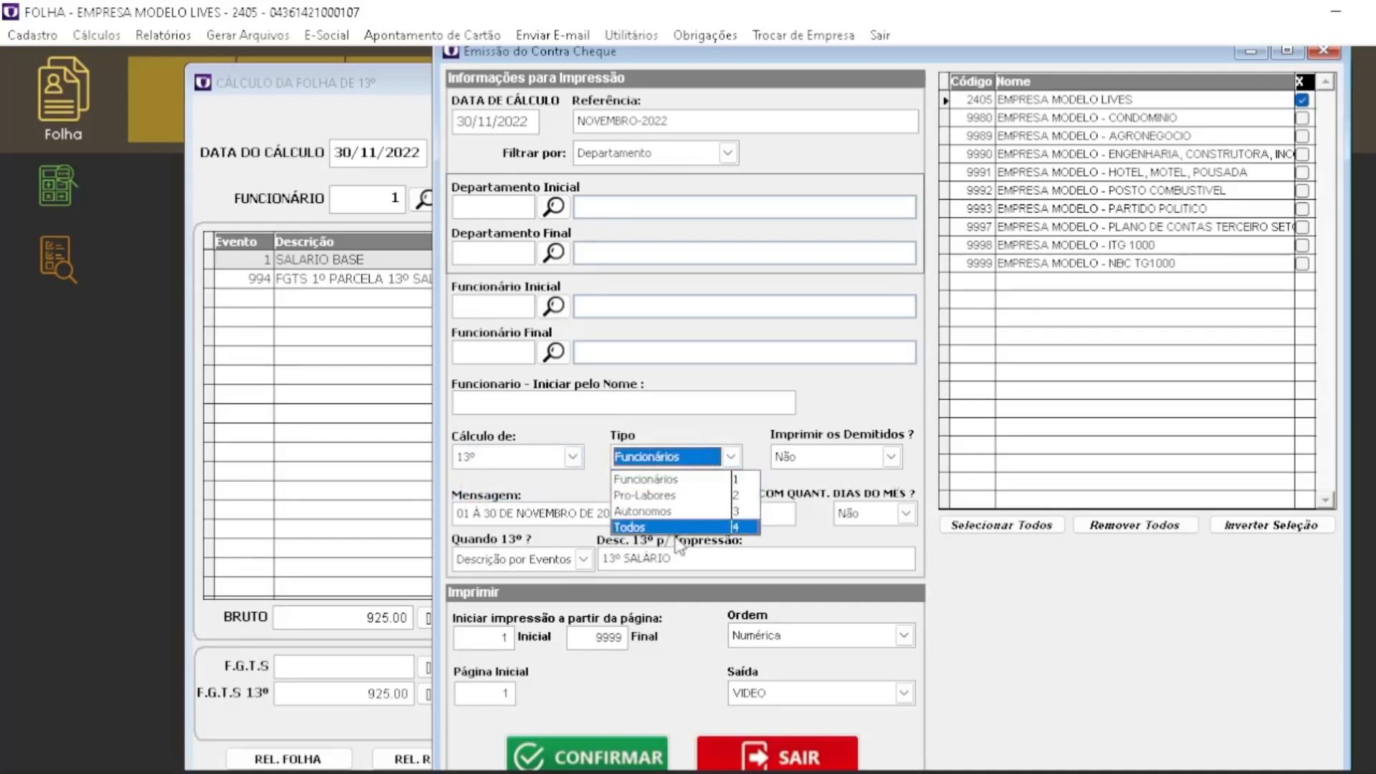
pyautogui.click(643, 529)
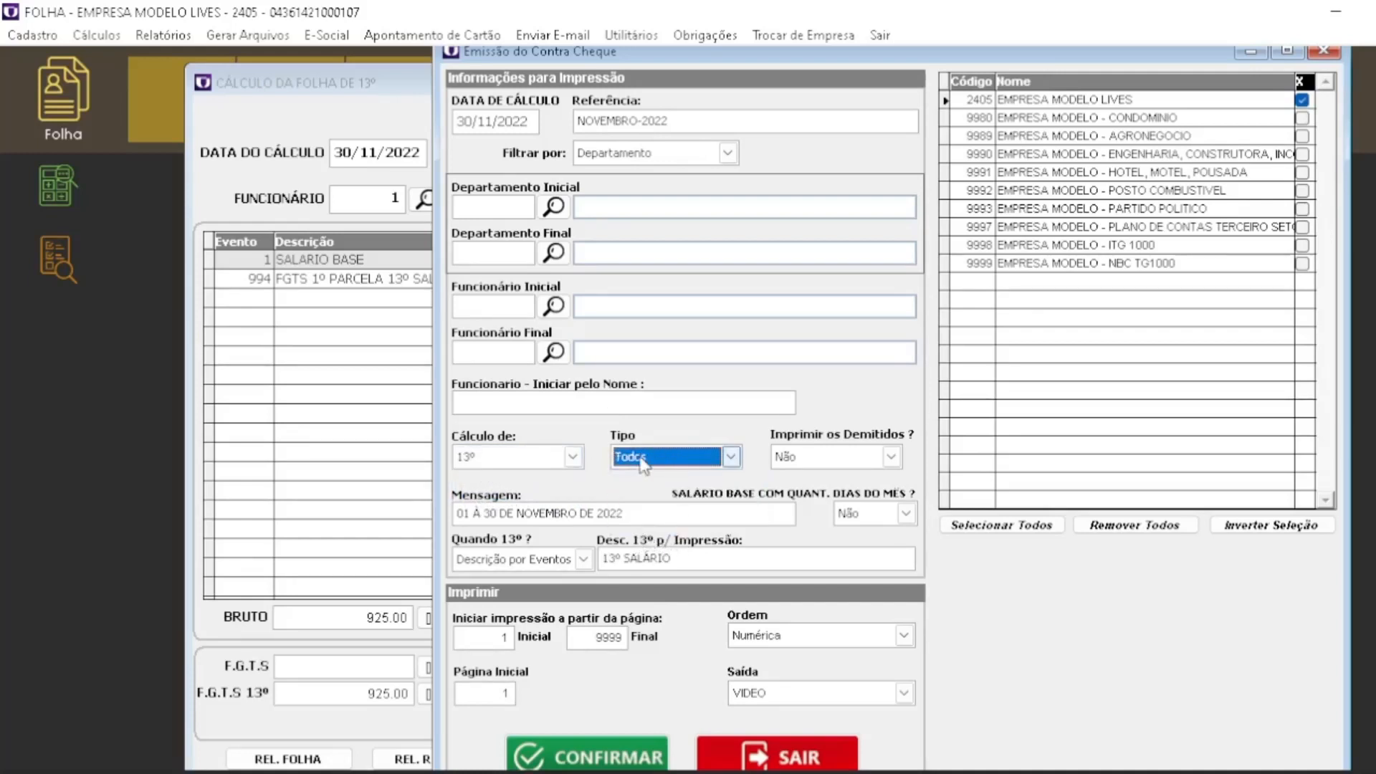
# Step: Set the 13º print description to 13º SALÁRIO PRIMEIRA PARCELA and keep Quando 13º at Descrição por Eventos
pyautogui.click(686, 562)
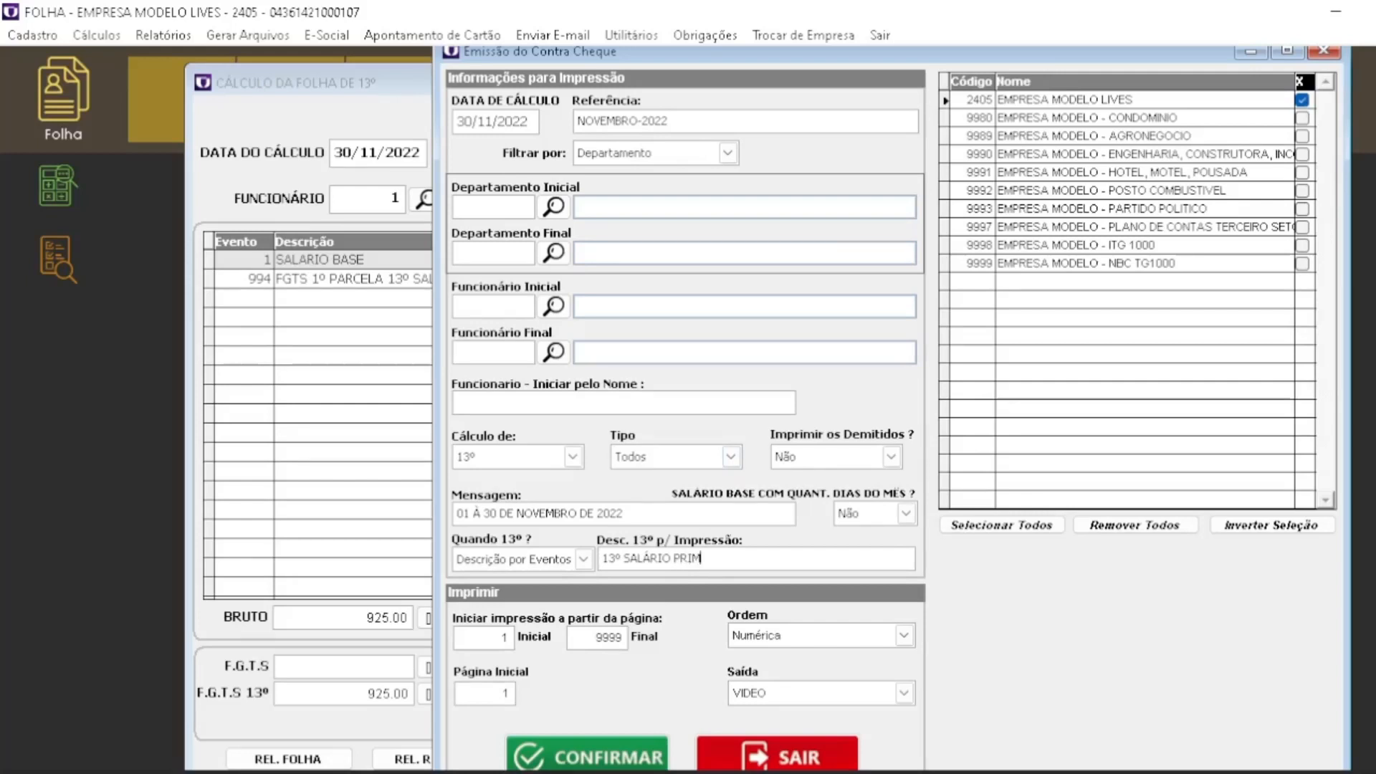
pyautogui.write('PRIMEIRA PARCELA')
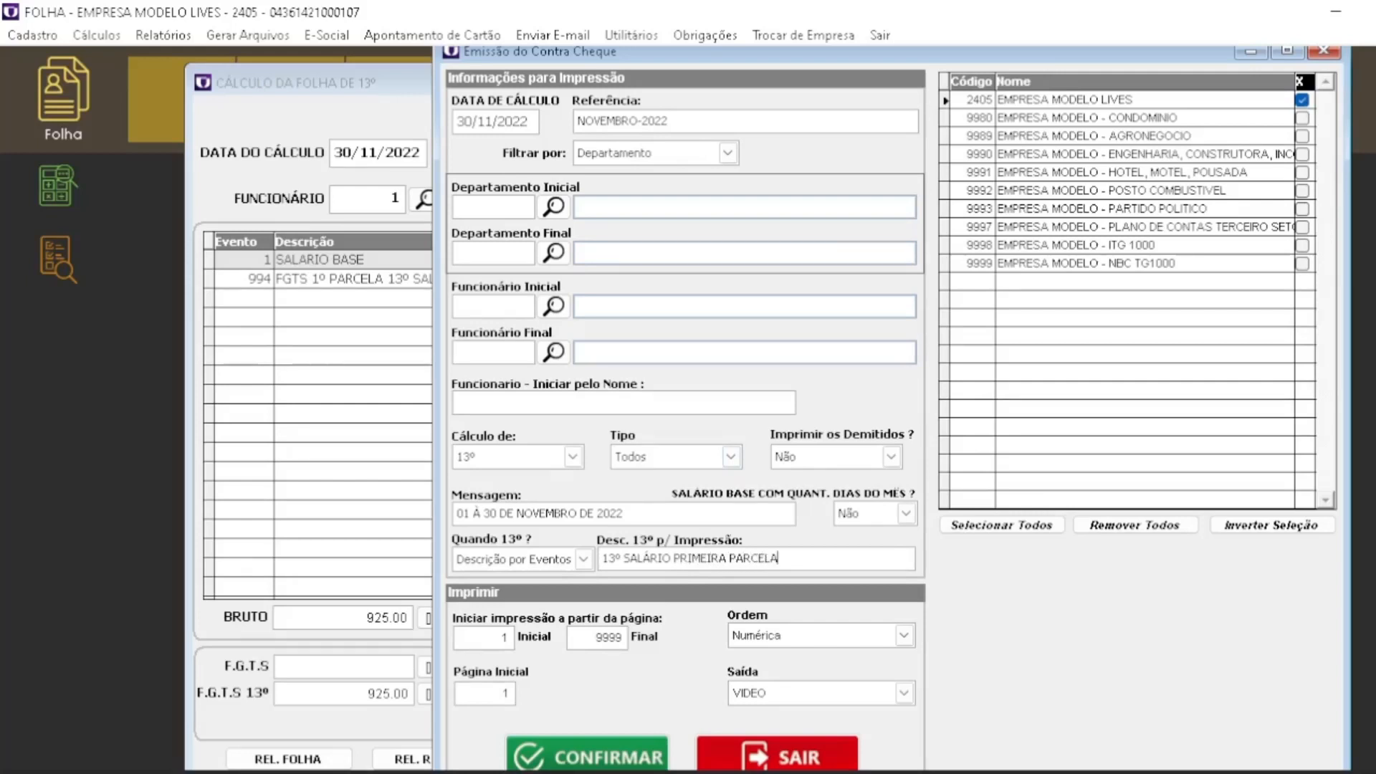
pyautogui.click(536, 558)
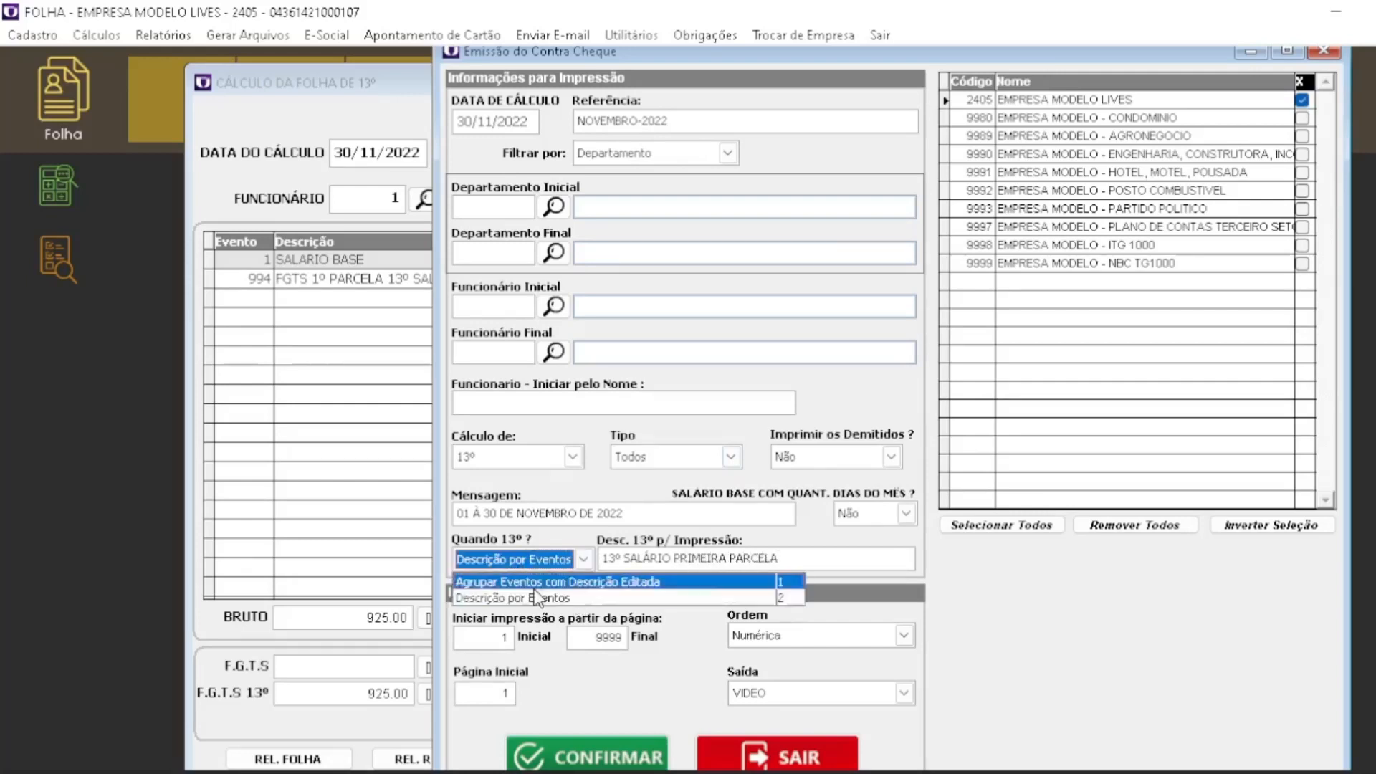
pyautogui.click(530, 599)
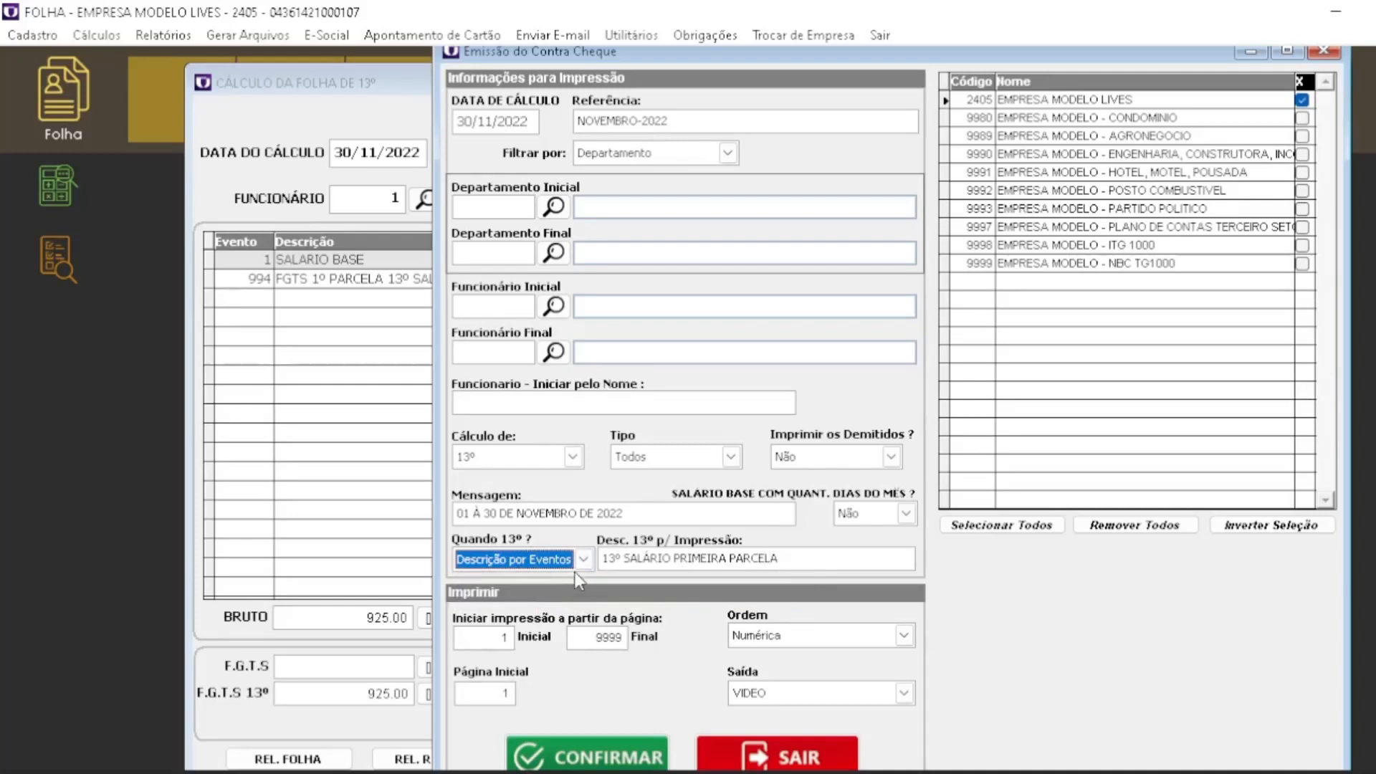
# Step: Generate the payslip on screen, review its event description, then close the preview and decline archiving it
pyautogui.click(615, 749)
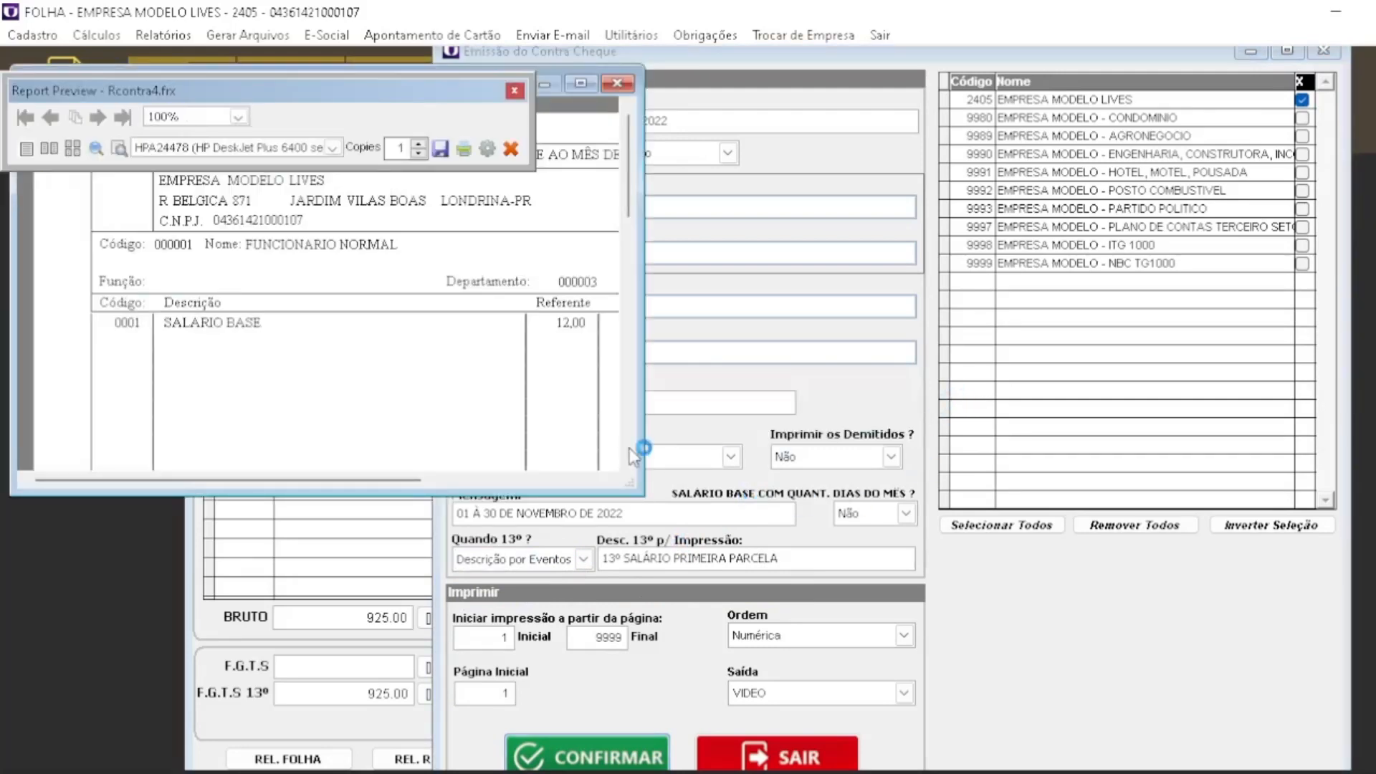
pyautogui.moveTo(642, 494); pyautogui.dragTo(1032, 690)
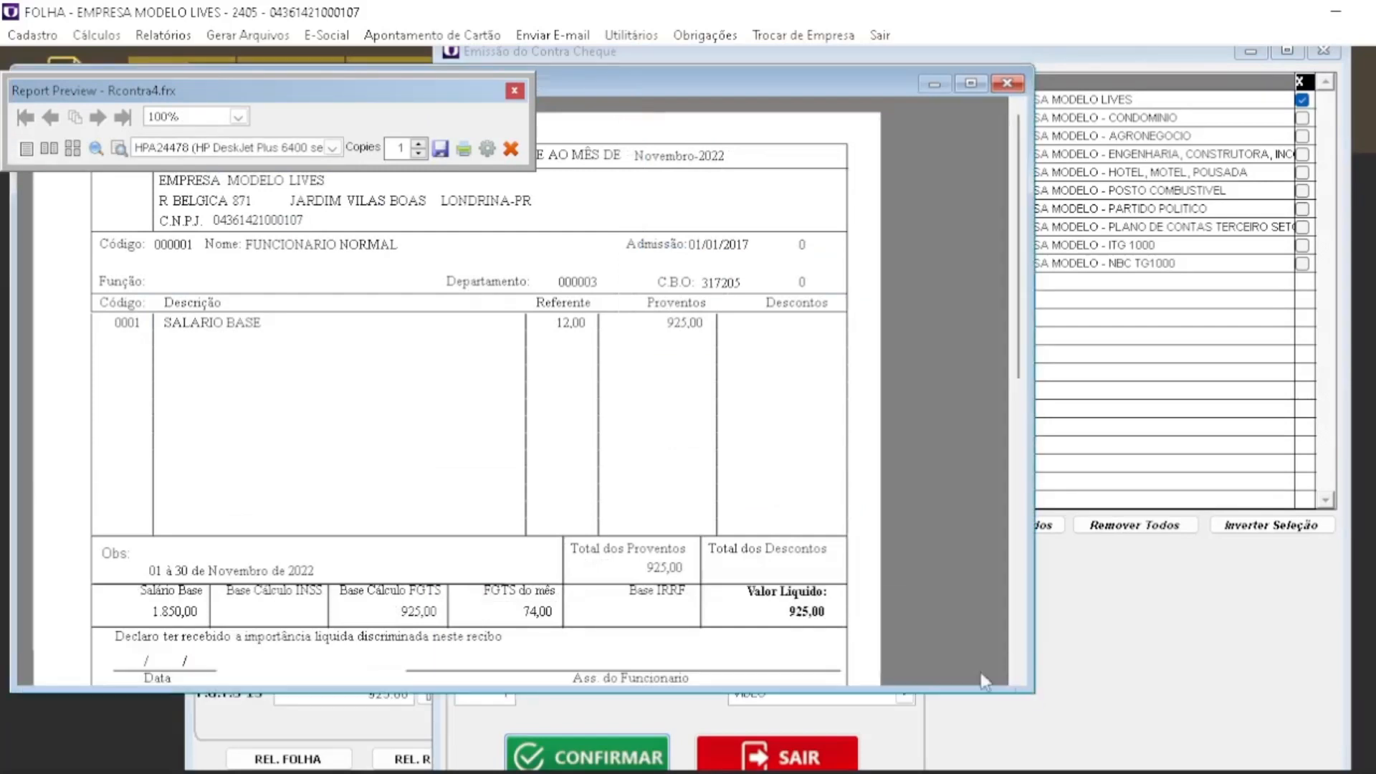
pyautogui.moveTo(693, 690); pyautogui.dragTo(693, 727)
pyautogui.click(510, 149)
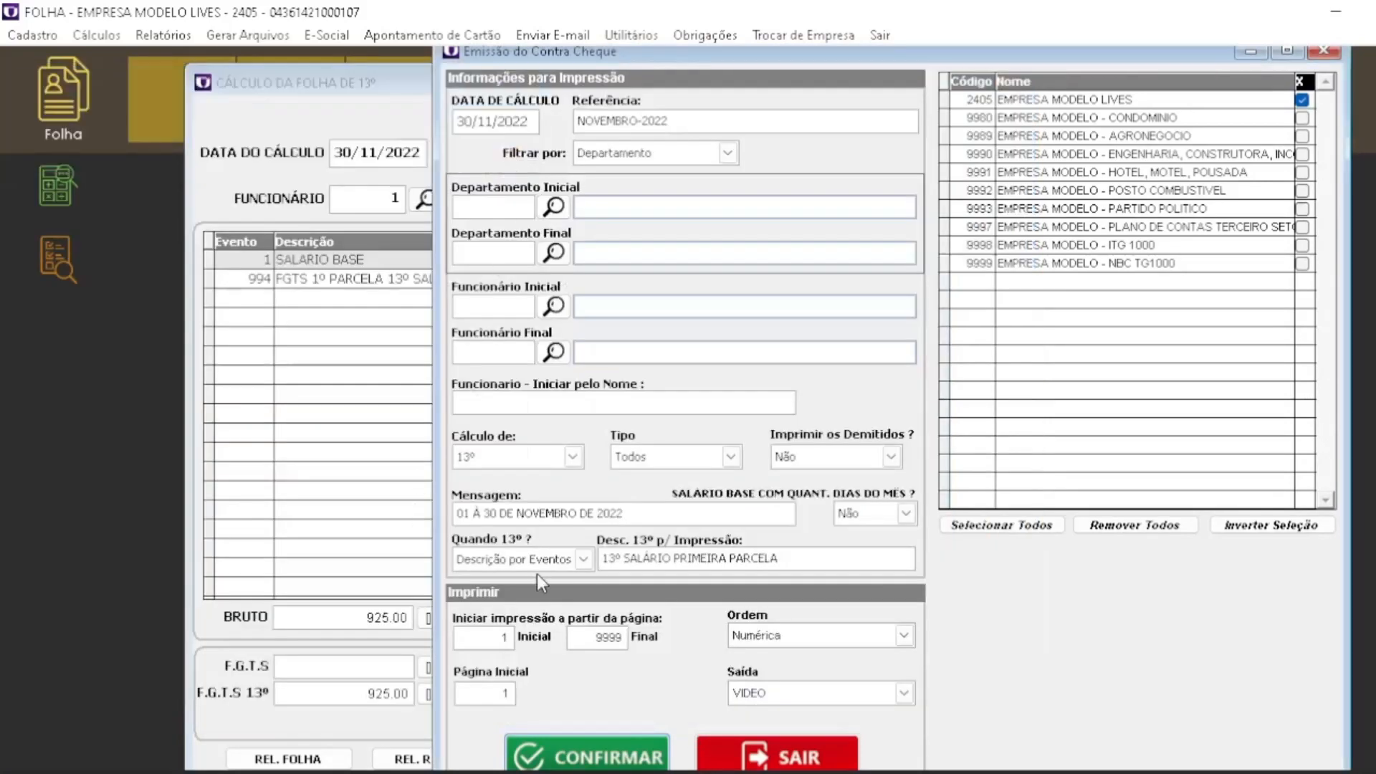
pyautogui.click(846, 466)
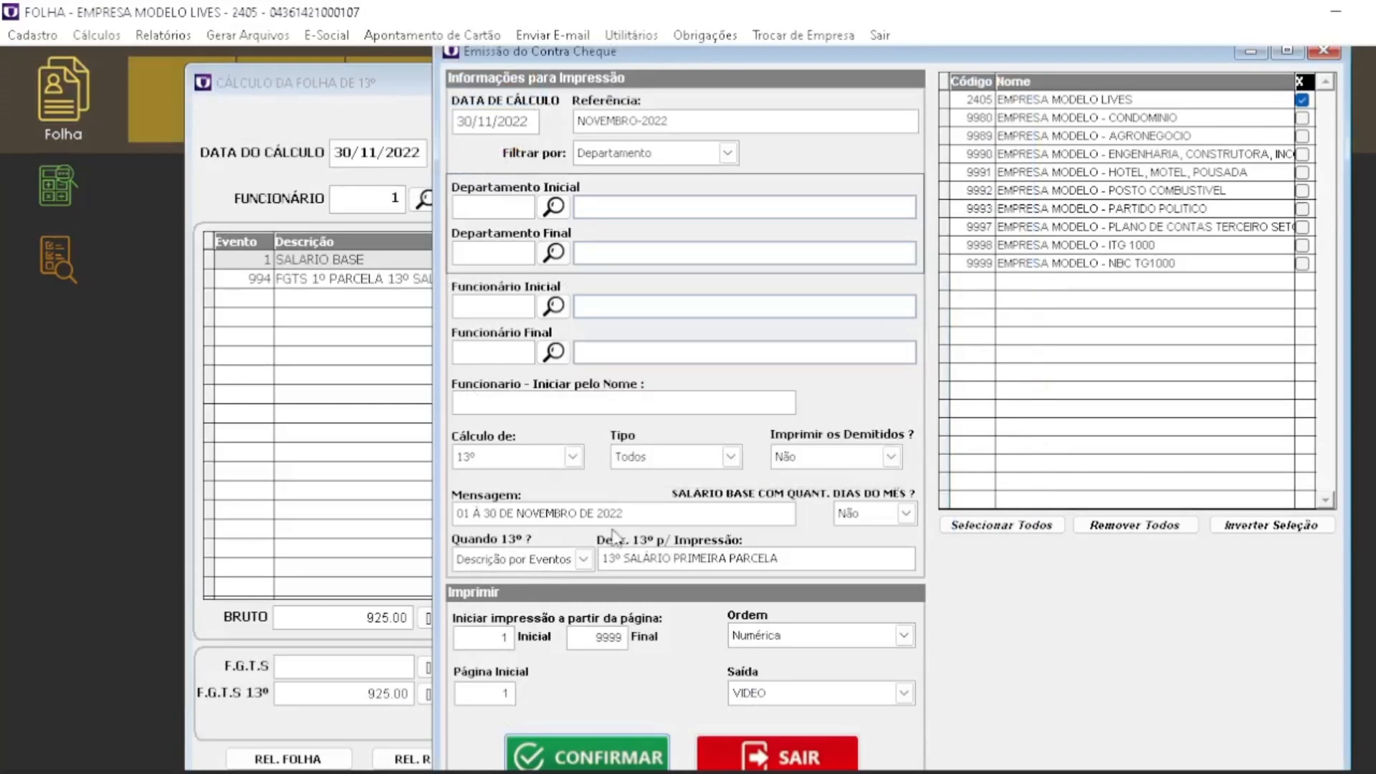
# Step: Issue the payslip on screen with Agrupar Eventos com Descrição Editada, review it, and close it without archiving
pyautogui.click(556, 560)
pyautogui.click(548, 582)
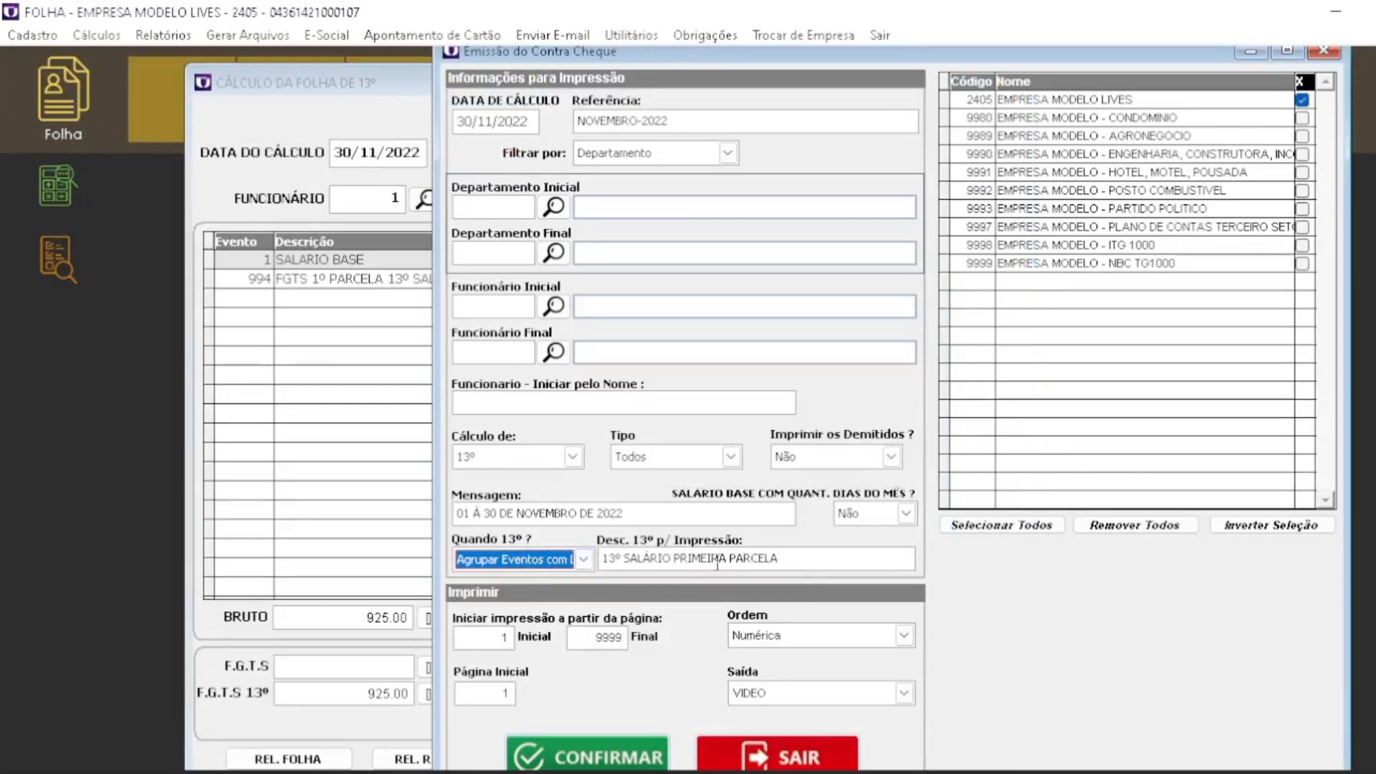
pyautogui.moveTo(814, 560); pyautogui.dragTo(573, 570)
pyautogui.click(634, 757)
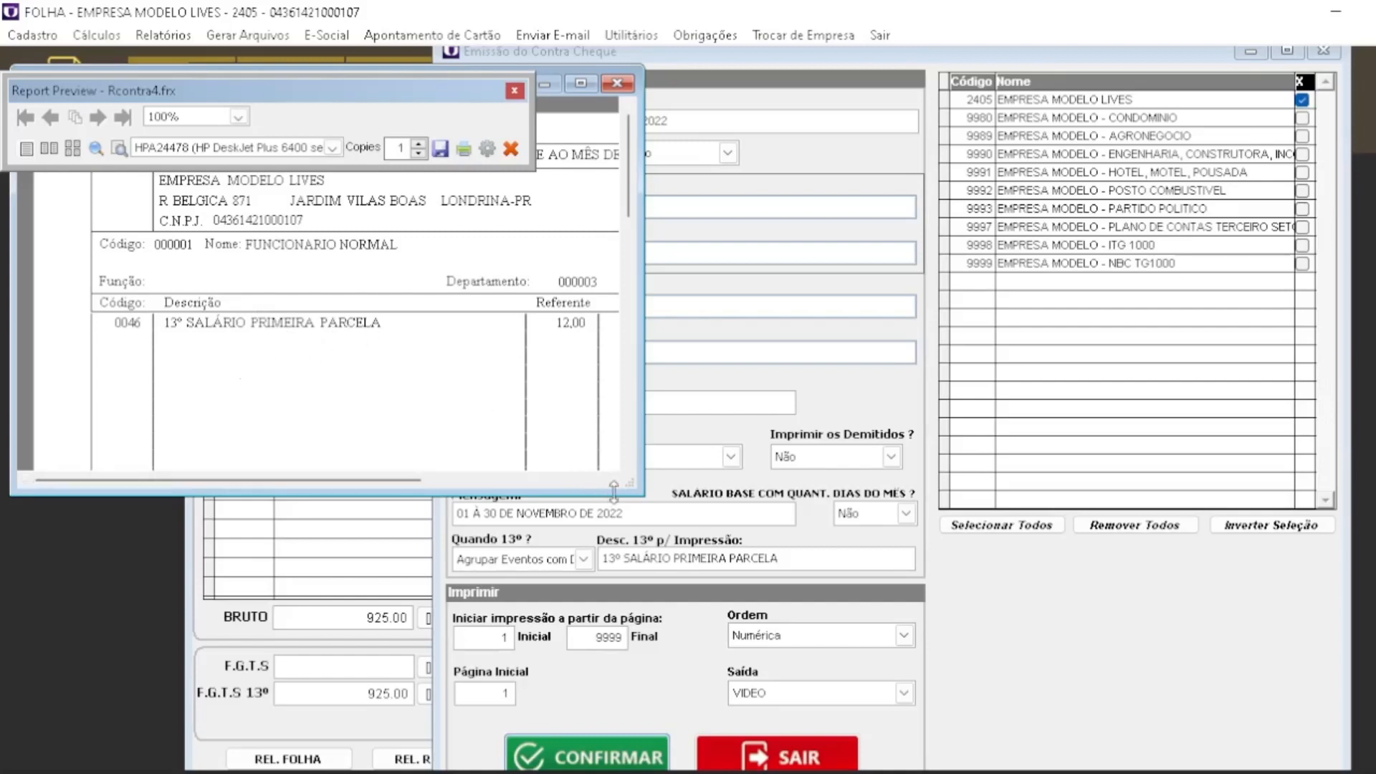
pyautogui.moveTo(631, 487); pyautogui.dragTo(945, 705)
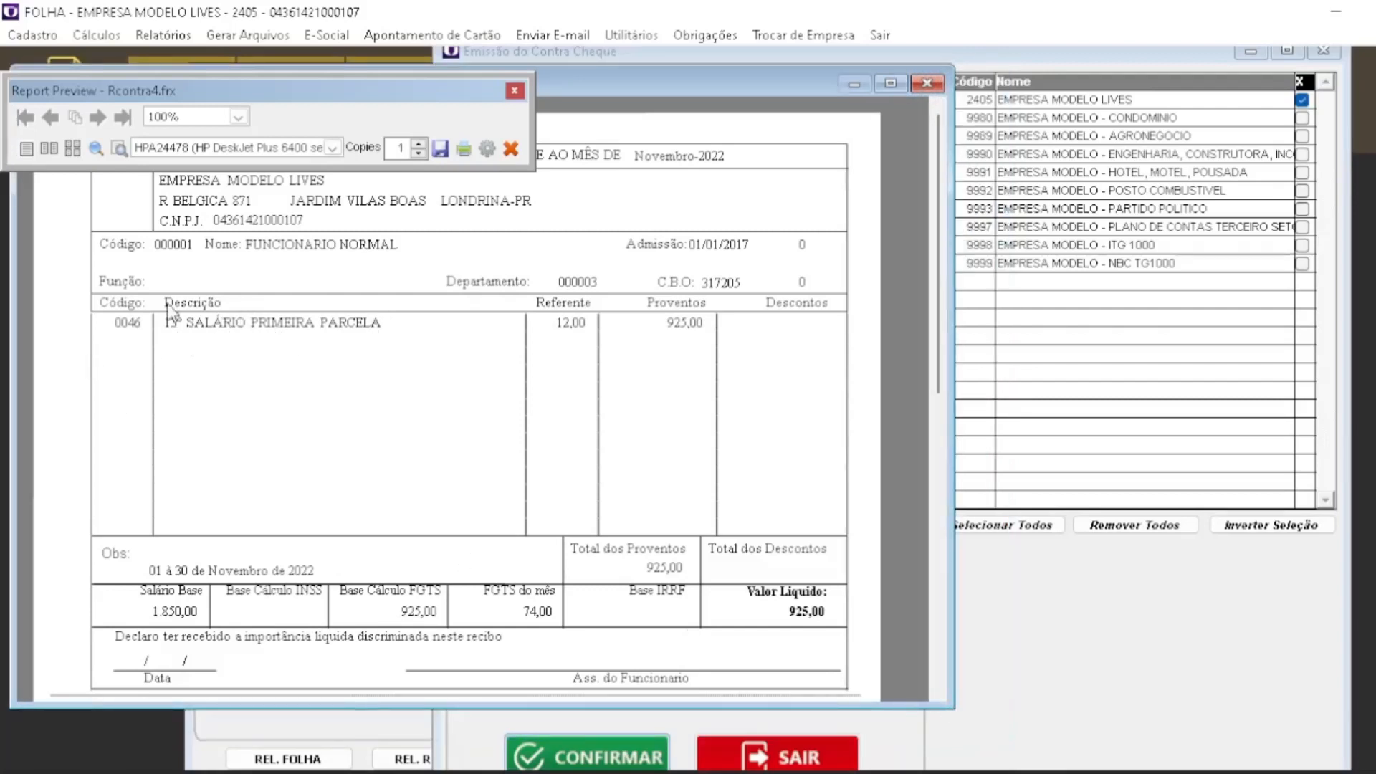
pyautogui.click(512, 148)
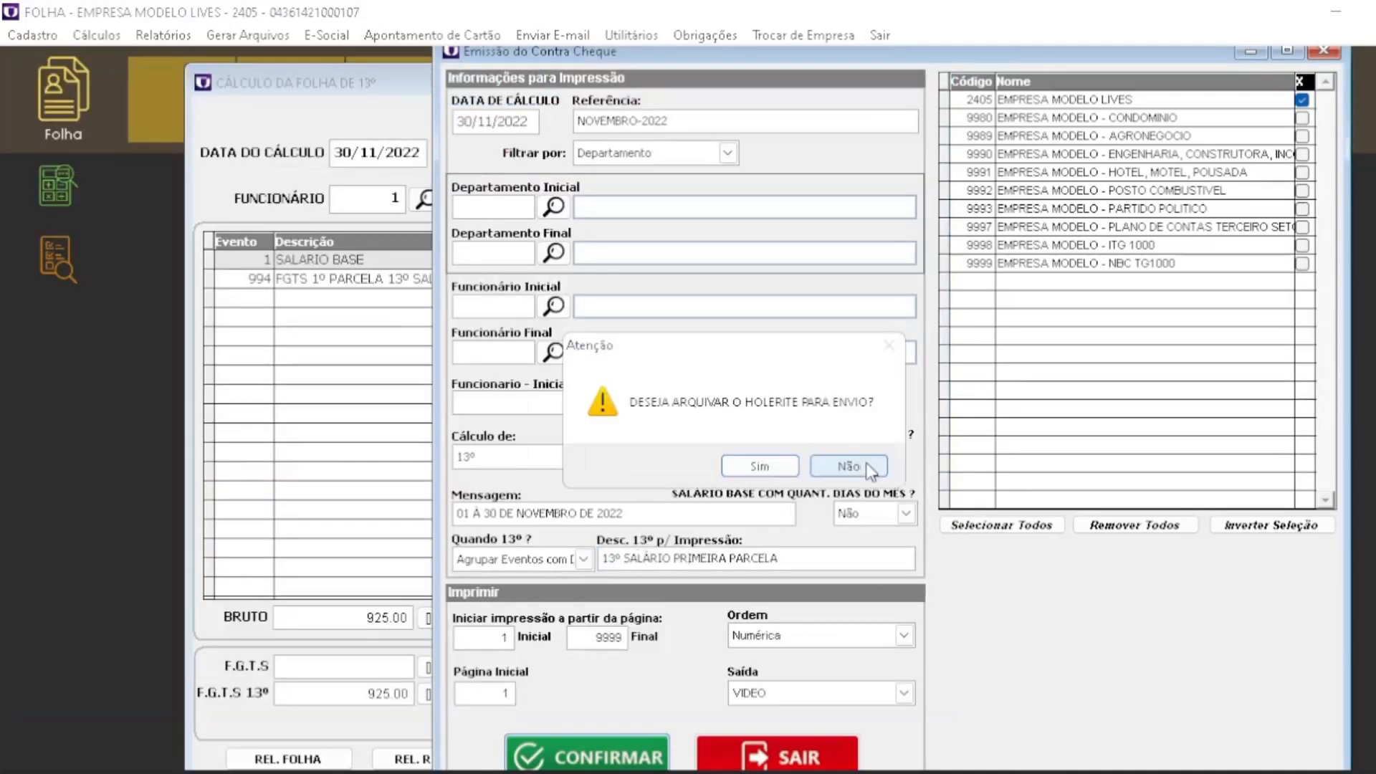
pyautogui.click(866, 462)
# Step: Set Quando 13º to Descrição por Eventos and leave the payslip issue form
pyautogui.click(548, 557)
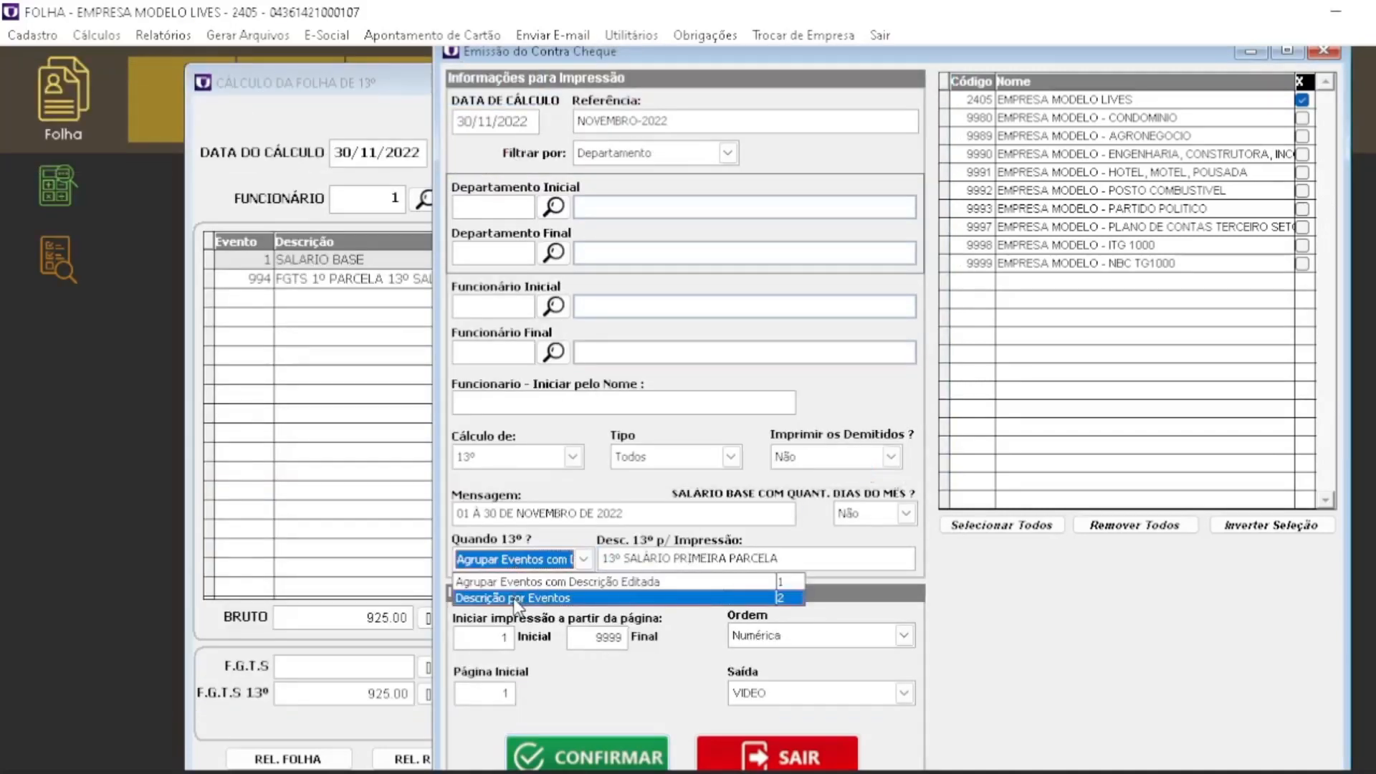
pyautogui.click(513, 600)
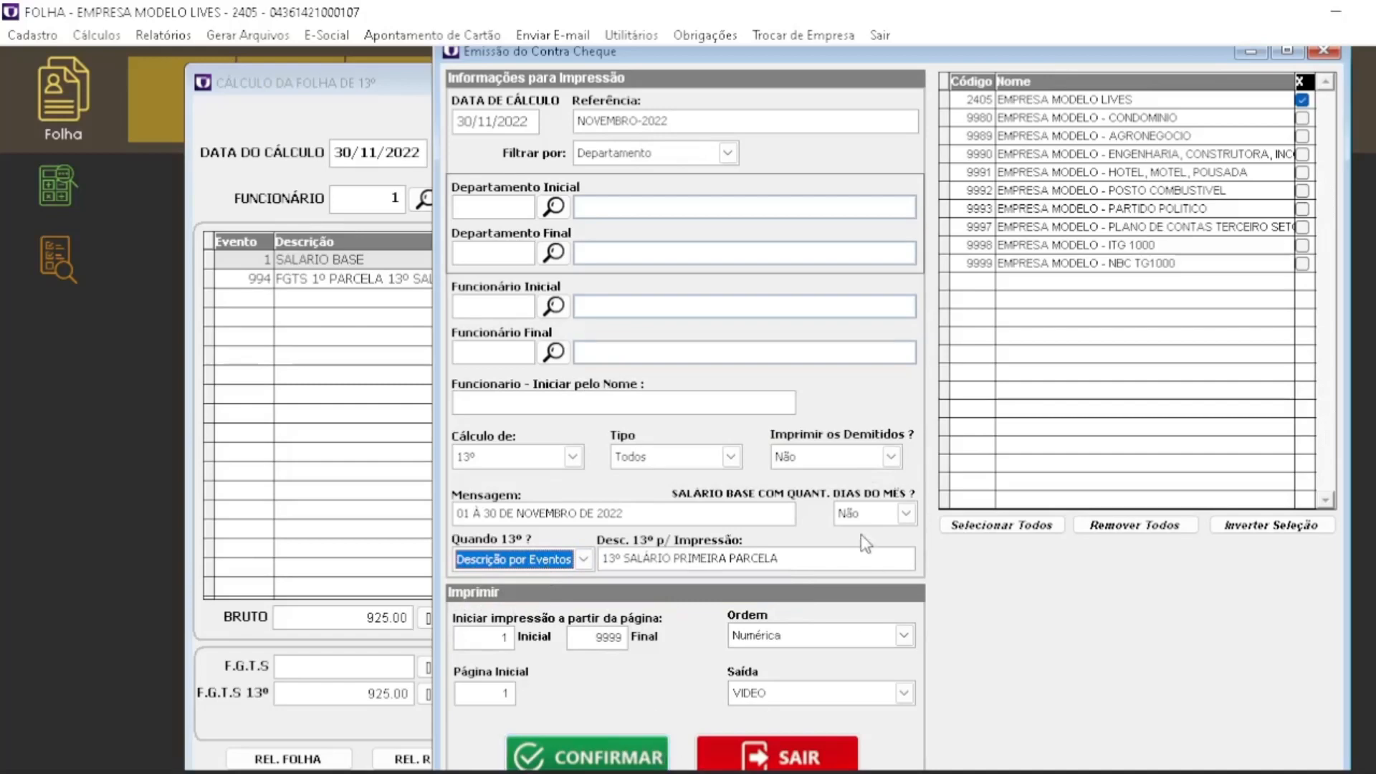
pyautogui.click(811, 754)
# Step: Open the monthly payroll calculation for Funcionário 1 and set its calculation date to 30/11/2022
pyautogui.moveTo(545, 80); pyautogui.dragTo(734, 66)
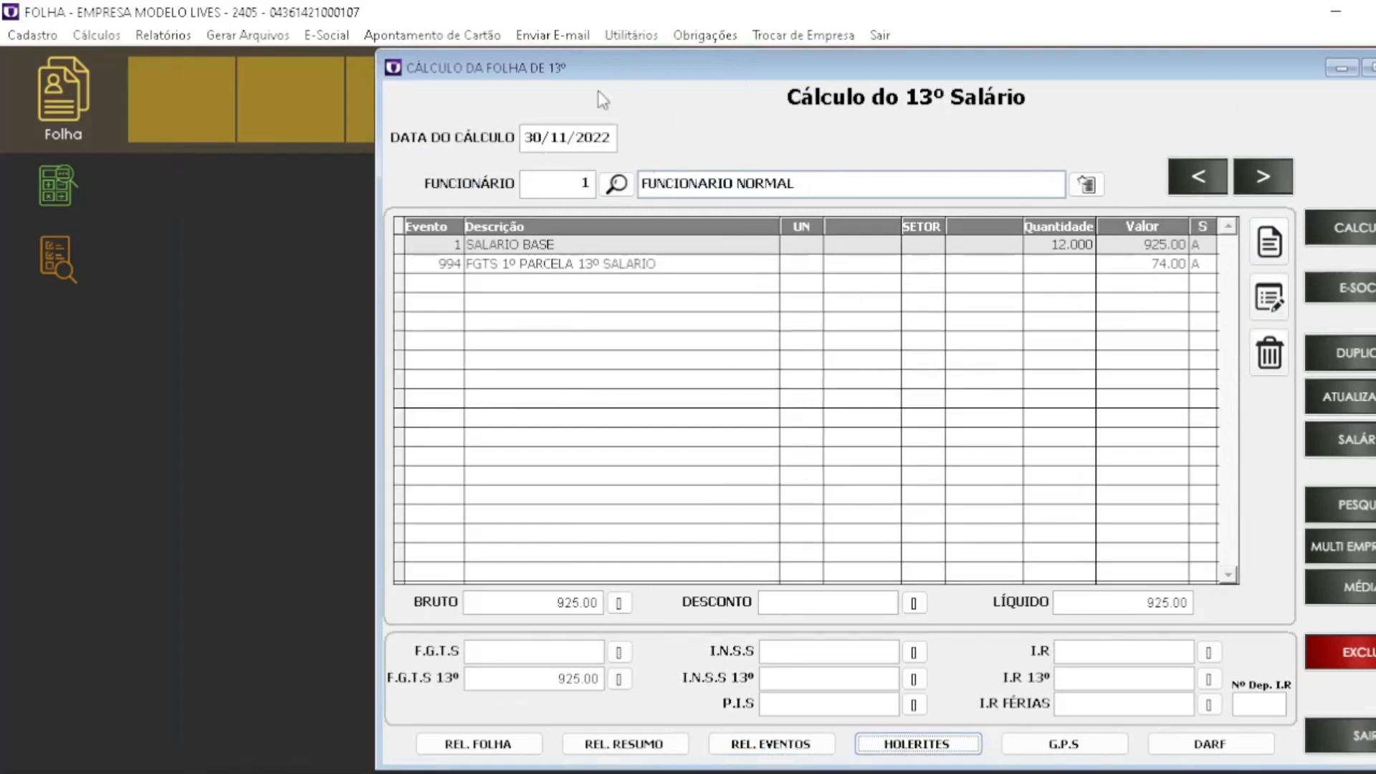
pyautogui.moveTo(569, 137); pyautogui.dragTo(510, 132)
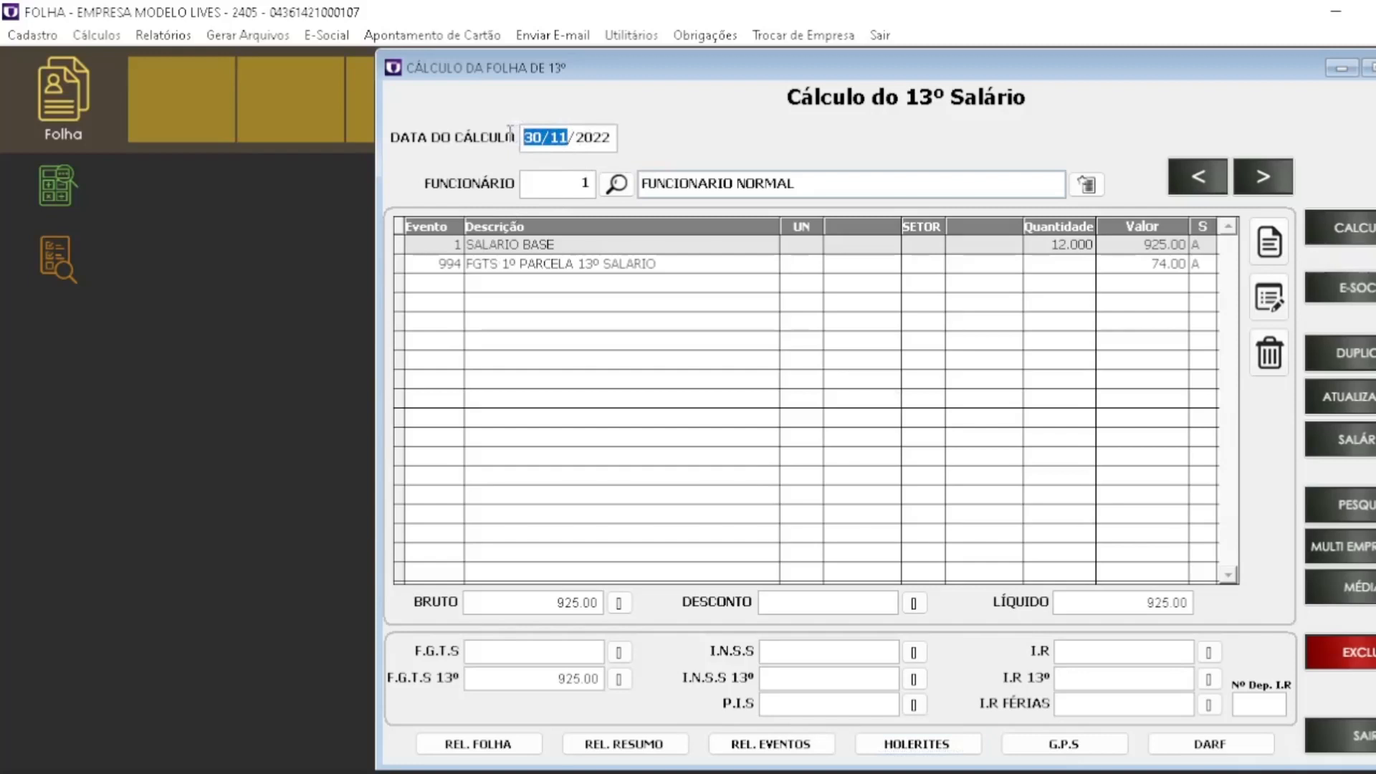
pyautogui.click(96, 35)
pyautogui.click(107, 78)
pyautogui.click(830, 194)
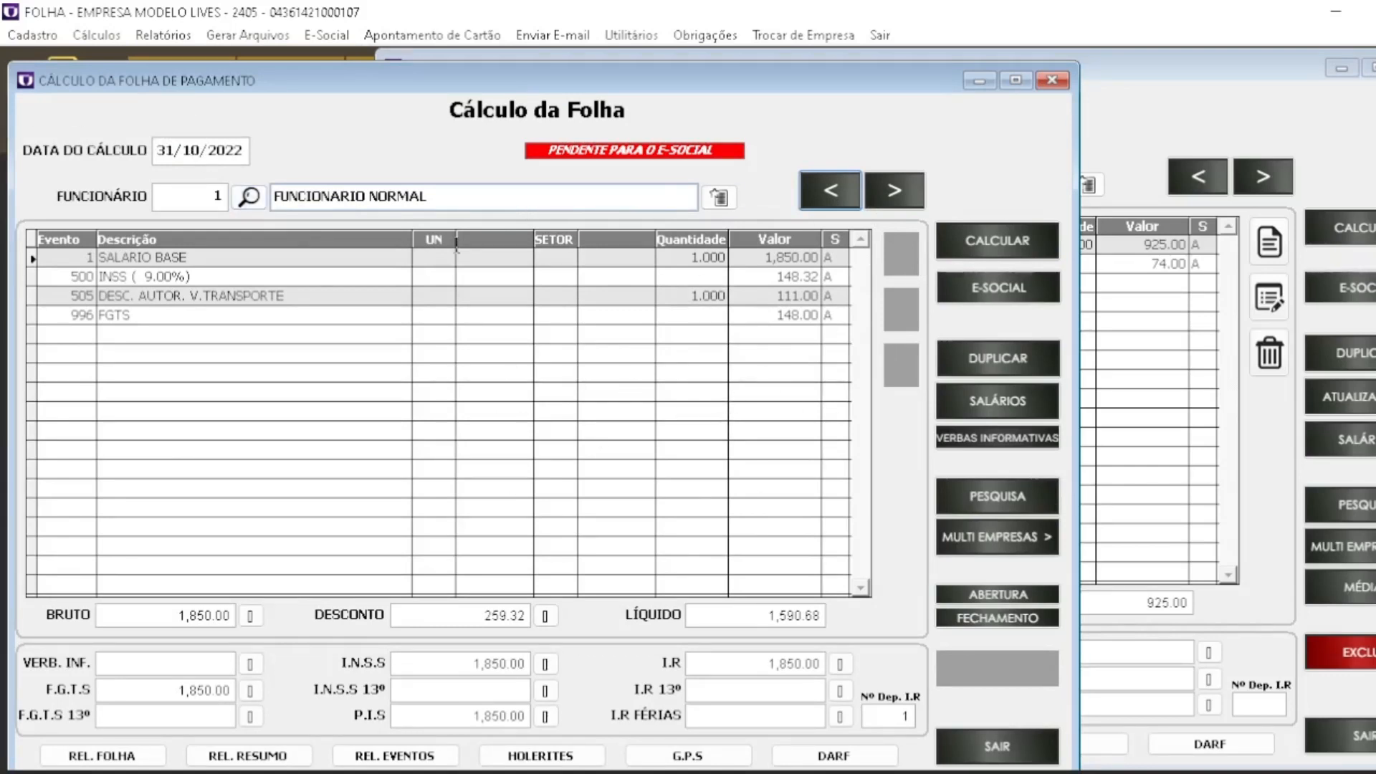
pyautogui.click(242, 149)
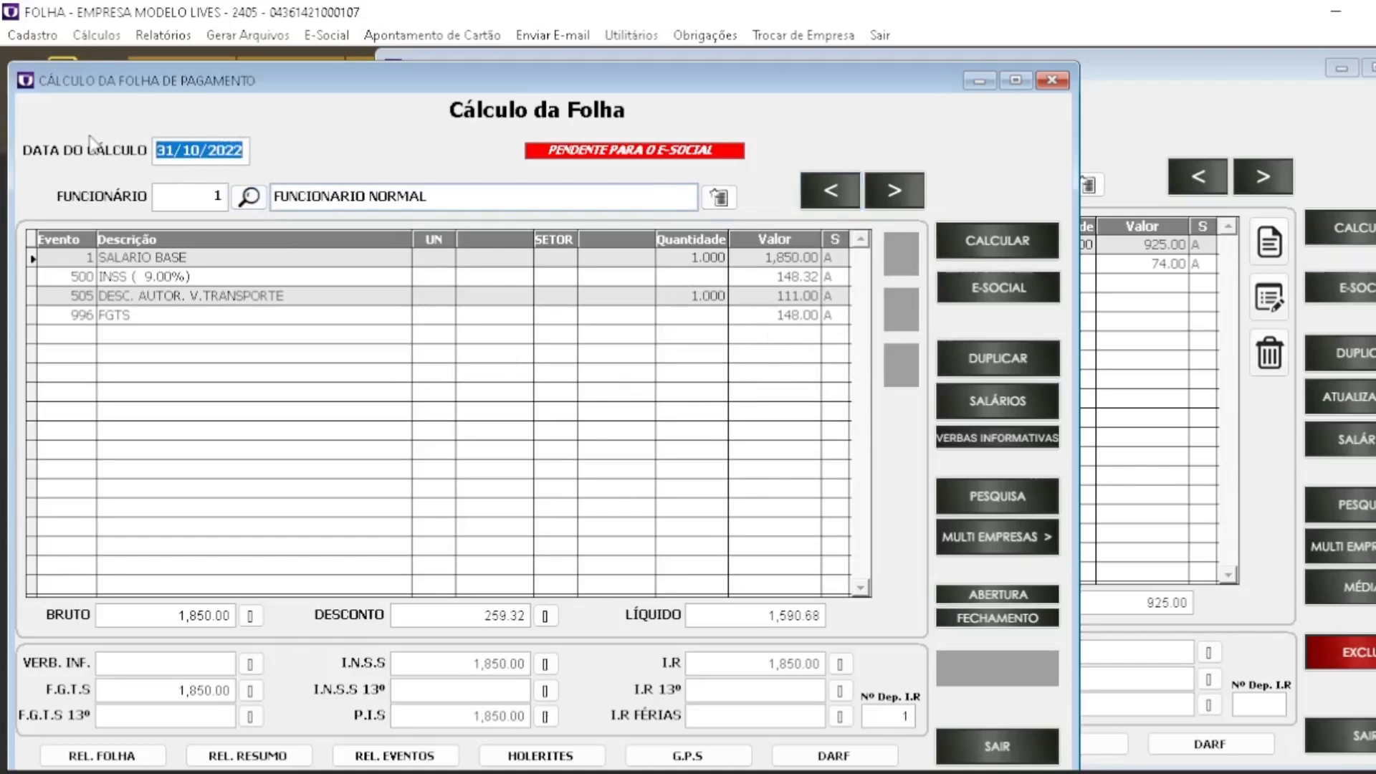
pyautogui.write('30112022')
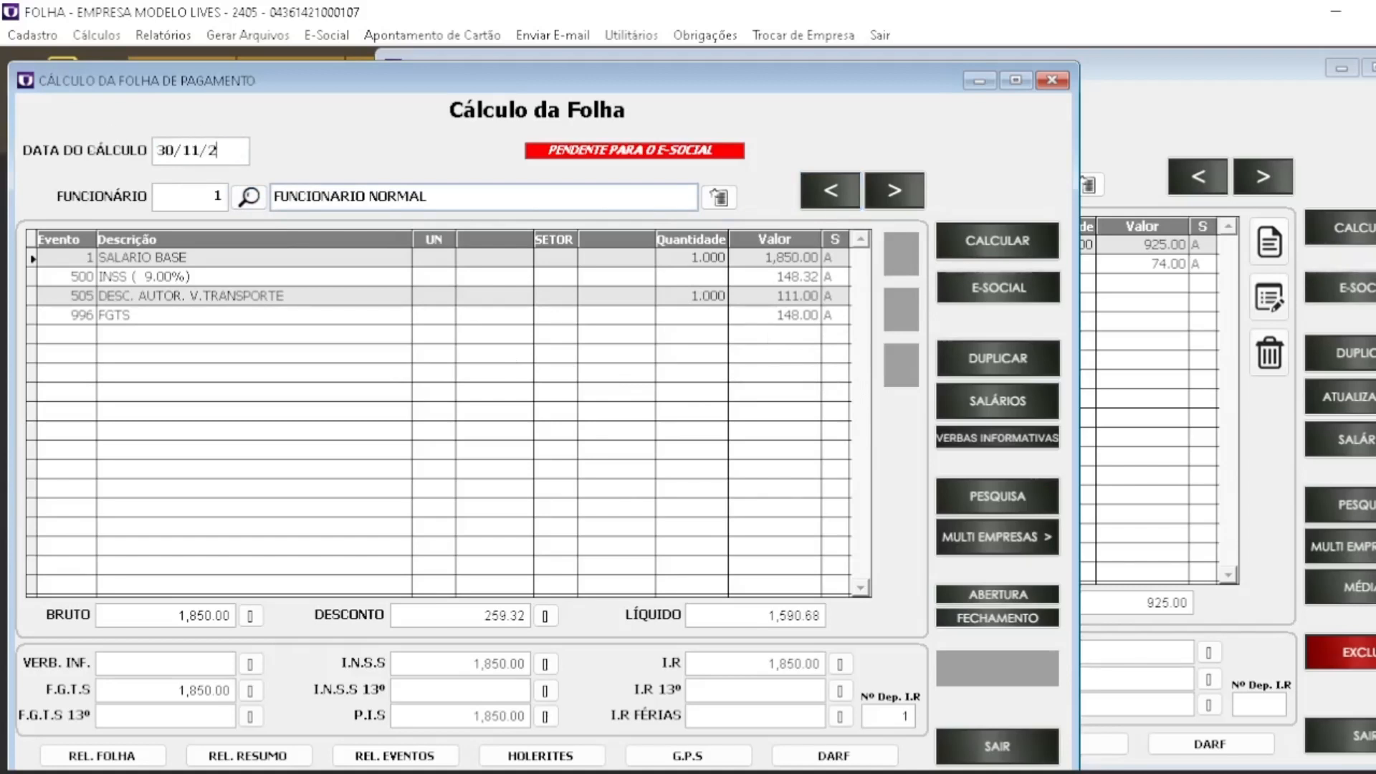
pyautogui.press('Tab')
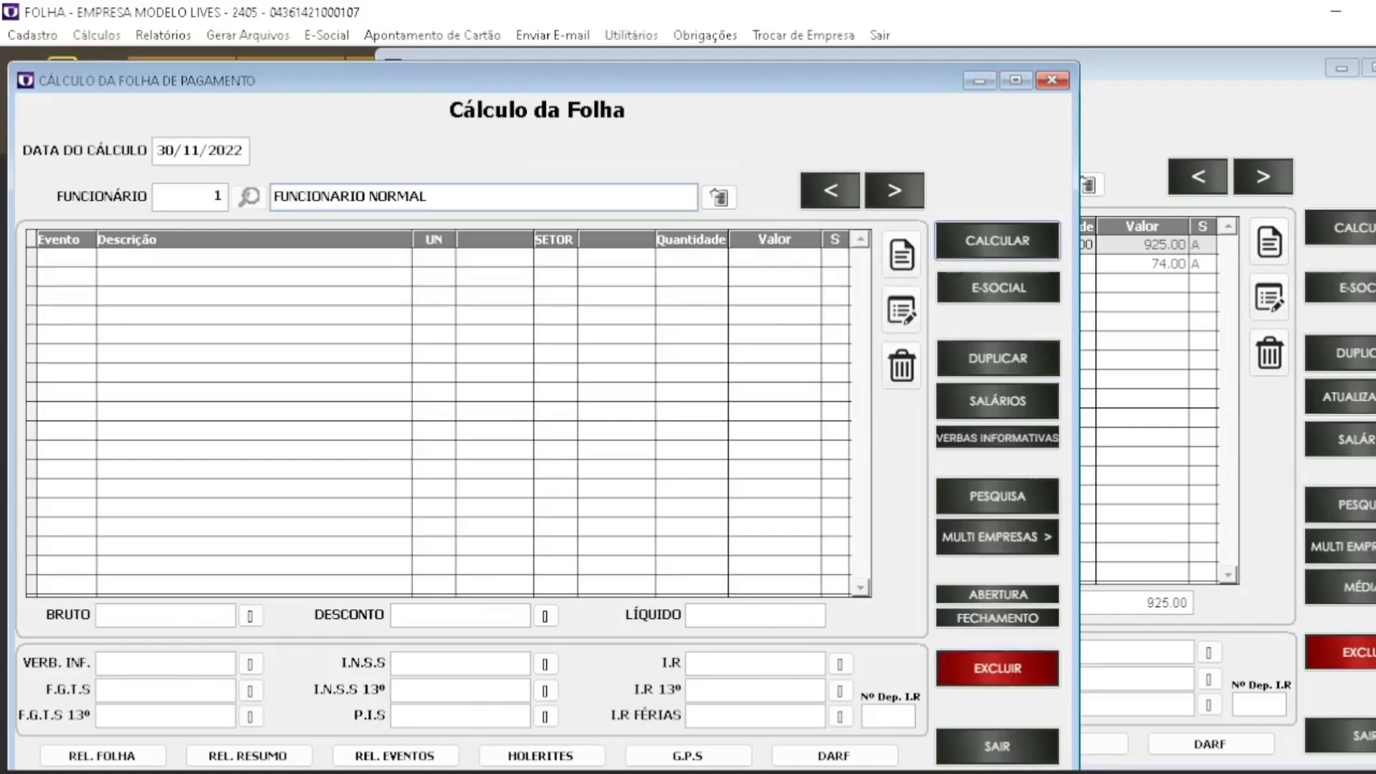
# Step: Calculate the payroll for Funcionário Selecionado, dated 30/11/2022 with competence 11/2022
pyautogui.click(1004, 244)
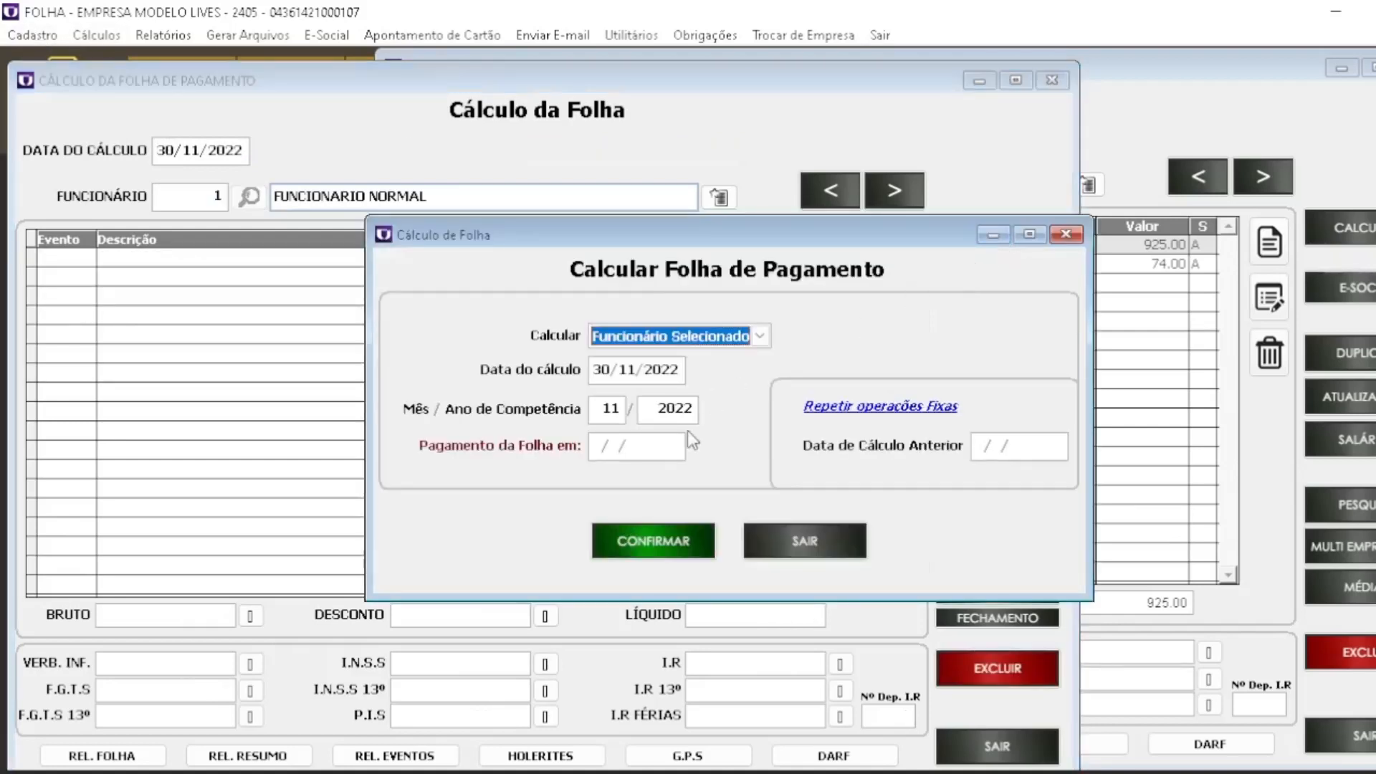
pyautogui.click(653, 448)
pyautogui.click(692, 545)
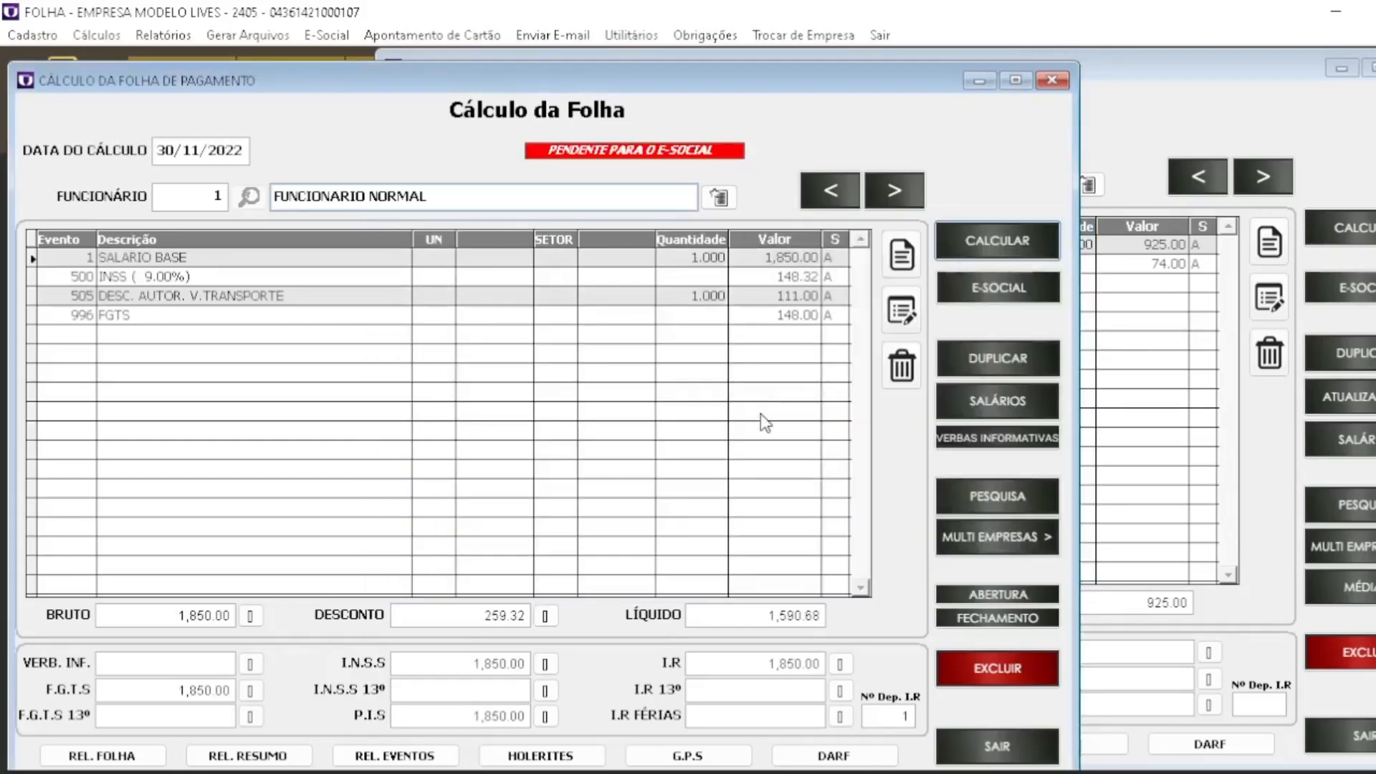
# Step: Compare the monthly payroll's net amount and events with the 13º Salário calculation of the same date
pyautogui.moveTo(374, 86); pyautogui.dragTo(373, 79)
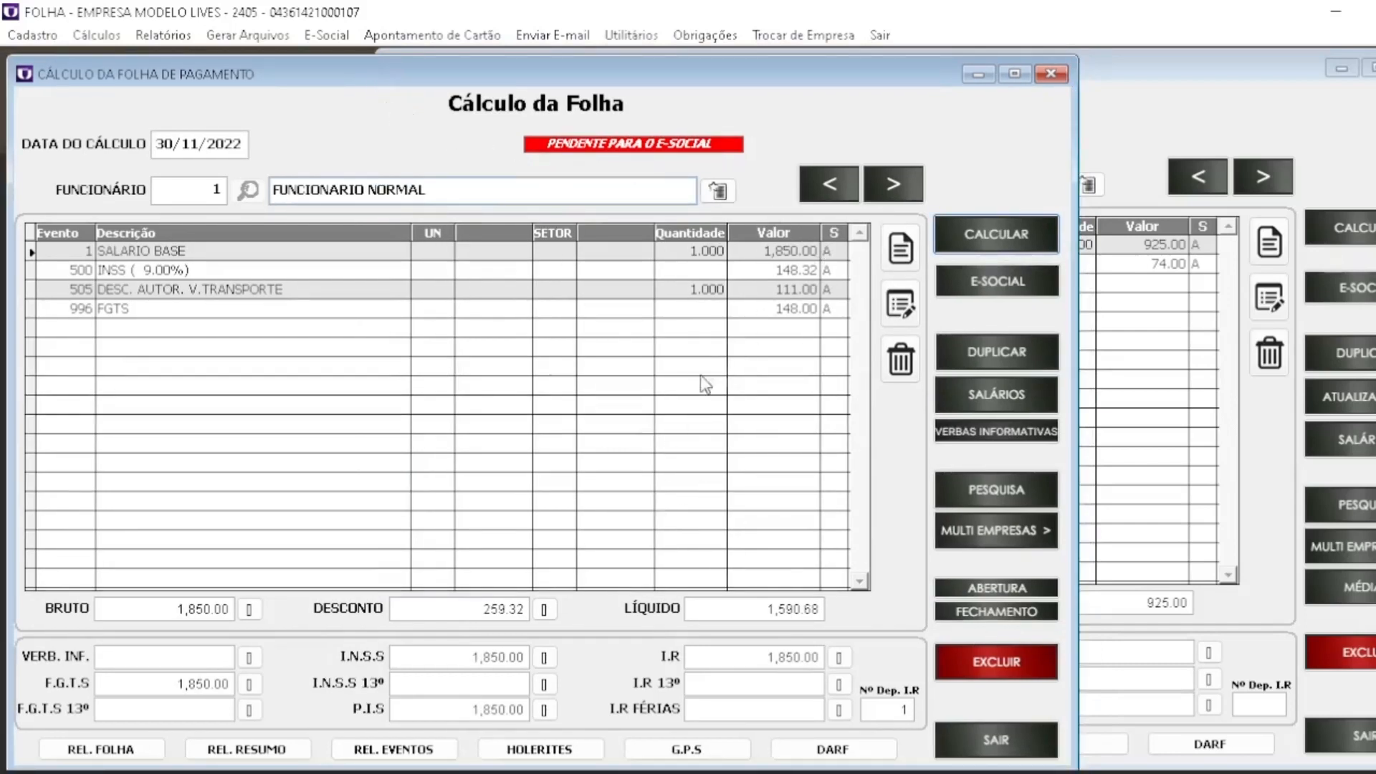
pyautogui.doubleClick(740, 608)
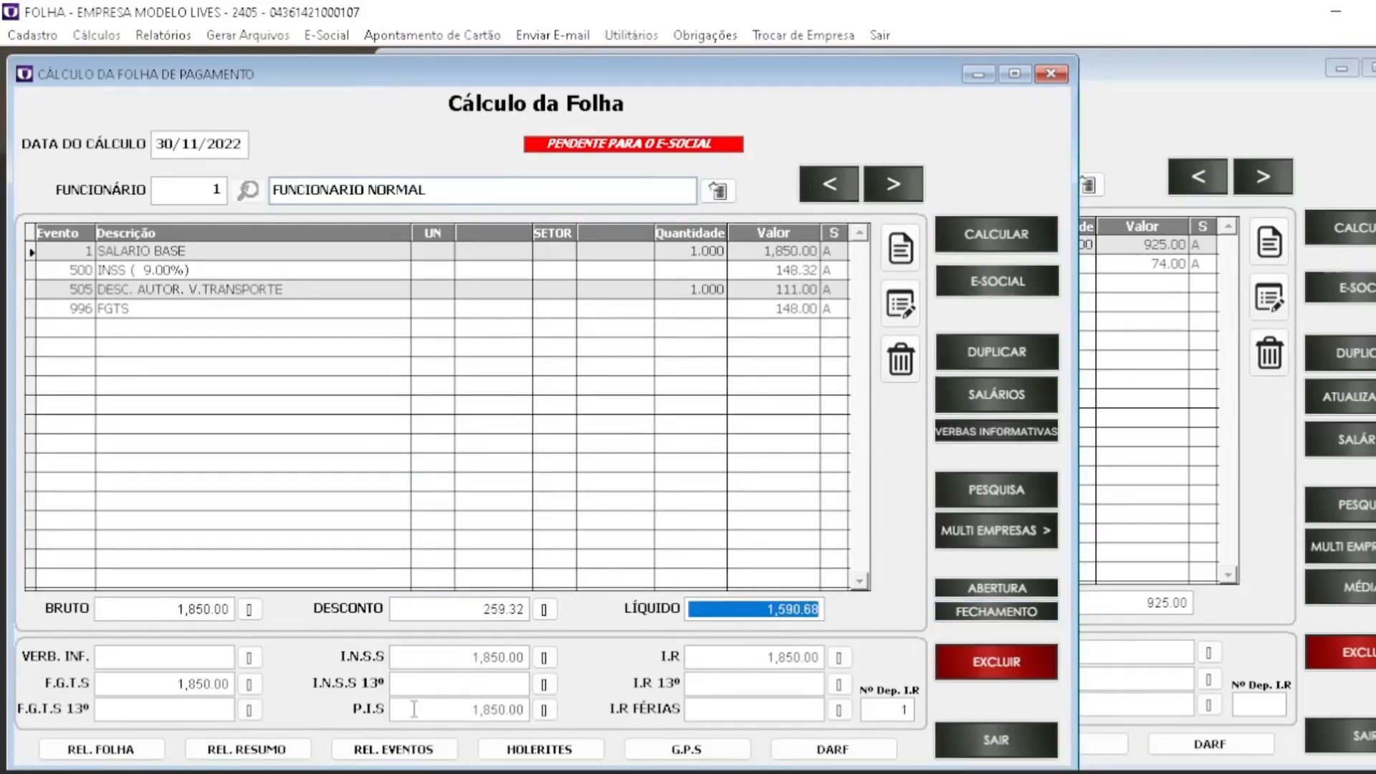
pyautogui.click(1163, 109)
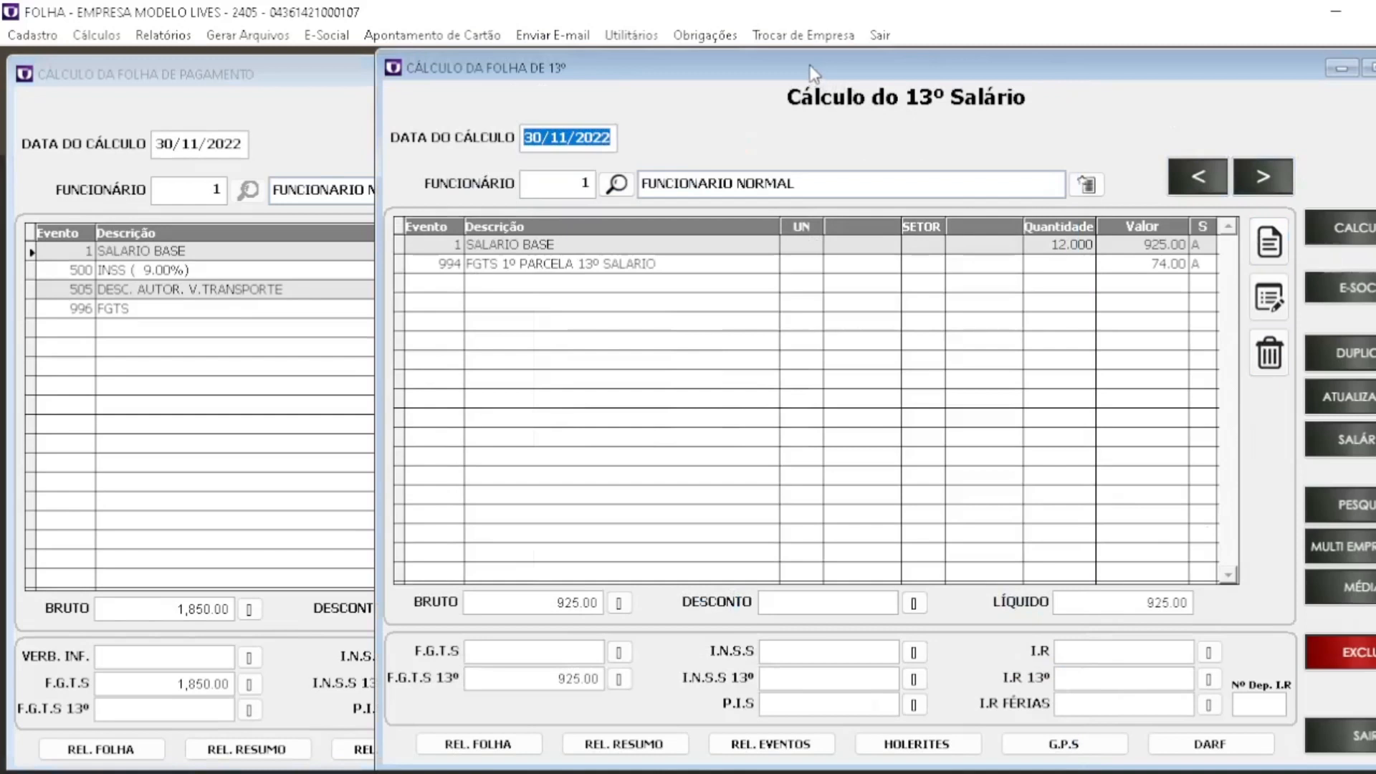
pyautogui.moveTo(807, 66); pyautogui.dragTo(839, 64)
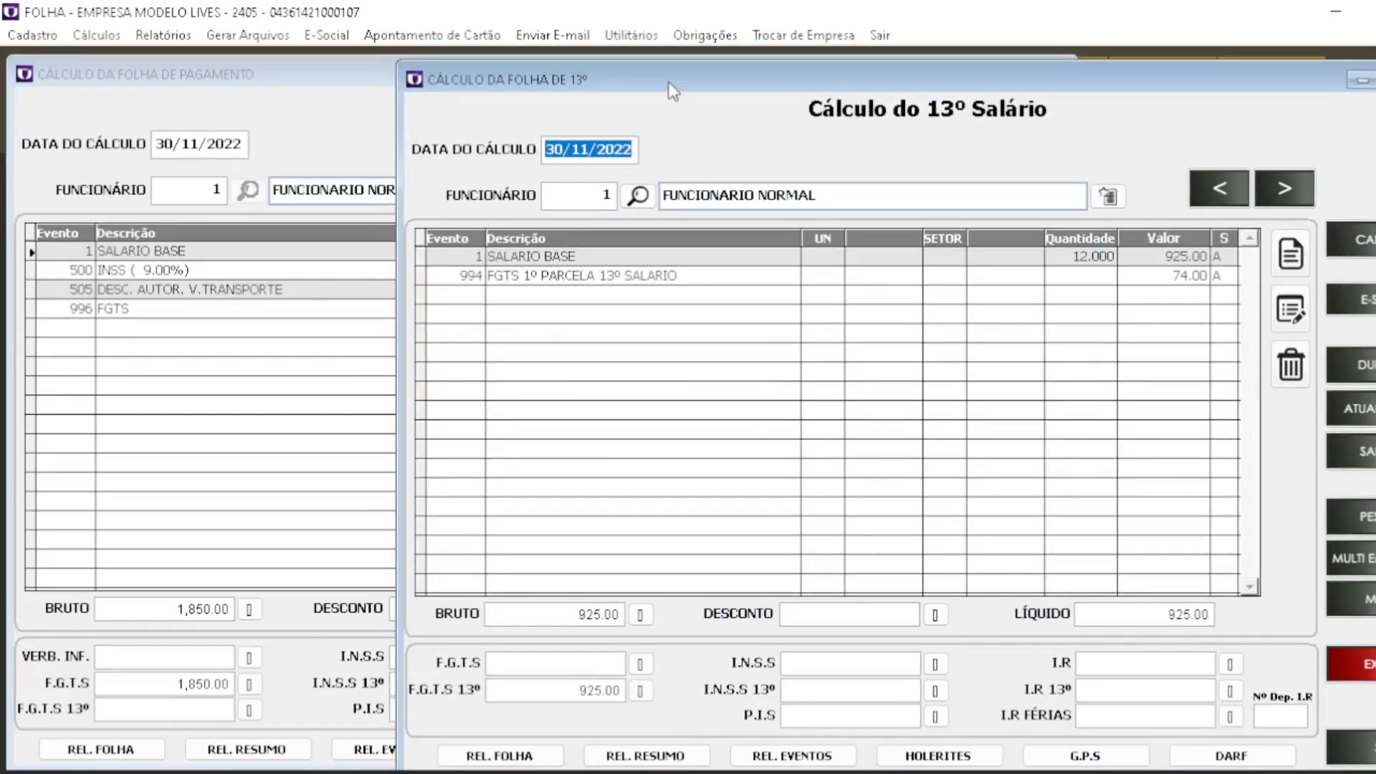
pyautogui.moveTo(672, 90); pyautogui.dragTo(657, 85)
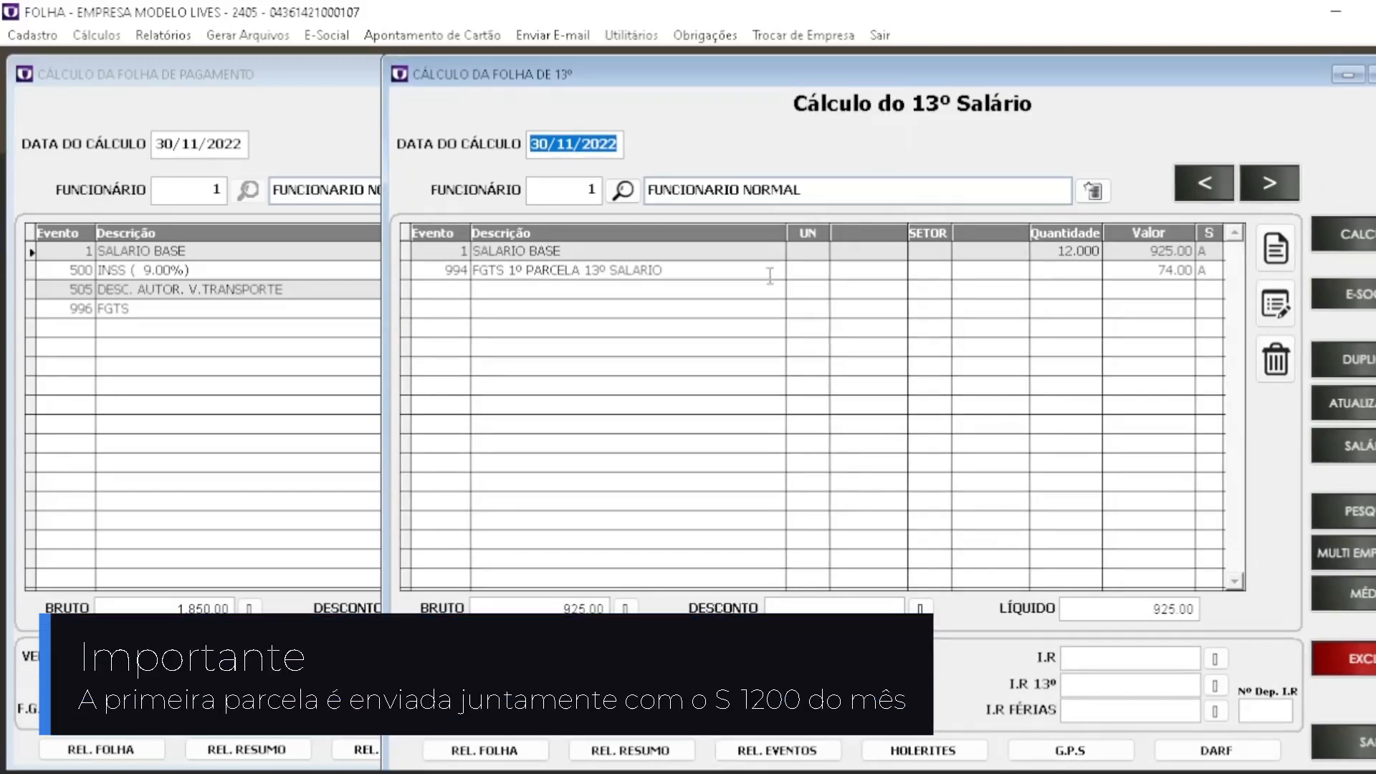
# Step: Open the e-Social submission form for the 11/2022 monthly payroll calculation
pyautogui.click(273, 155)
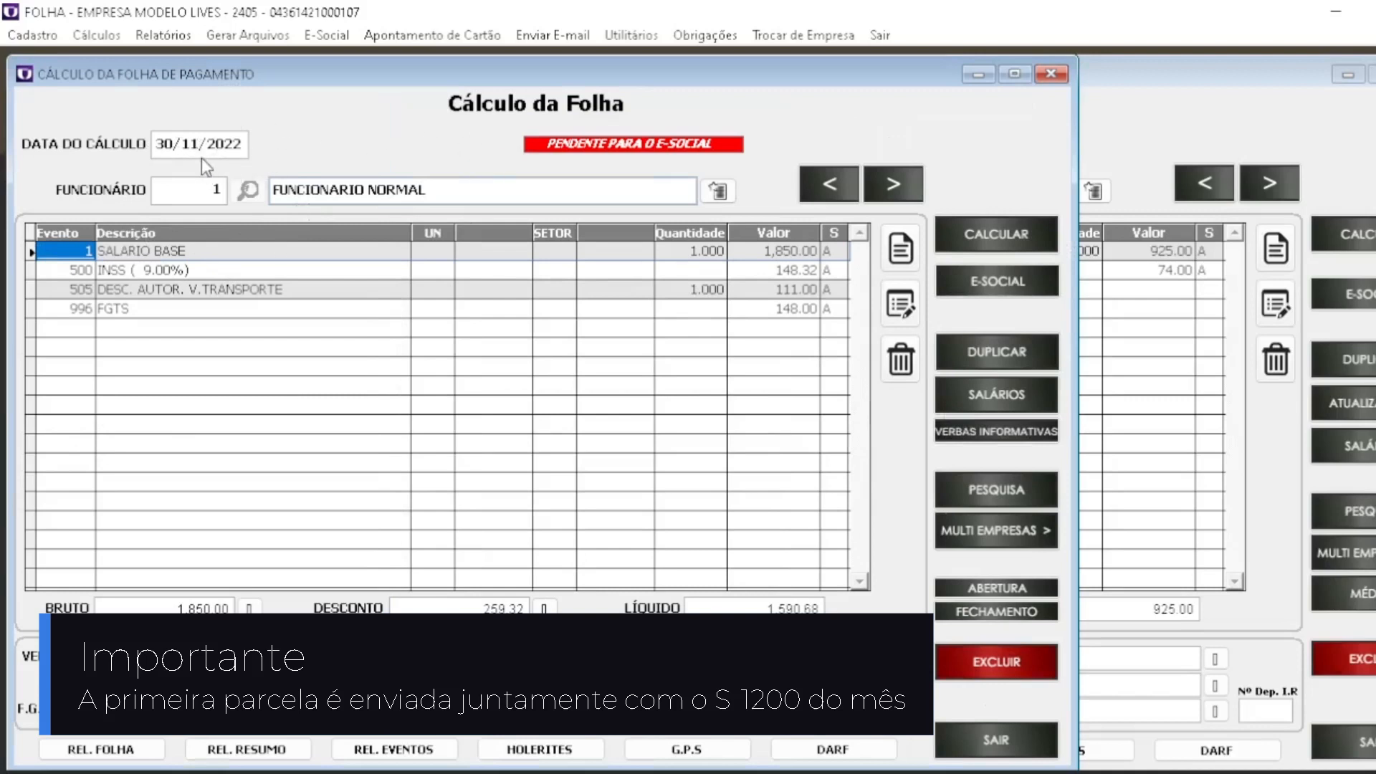
pyautogui.click(994, 284)
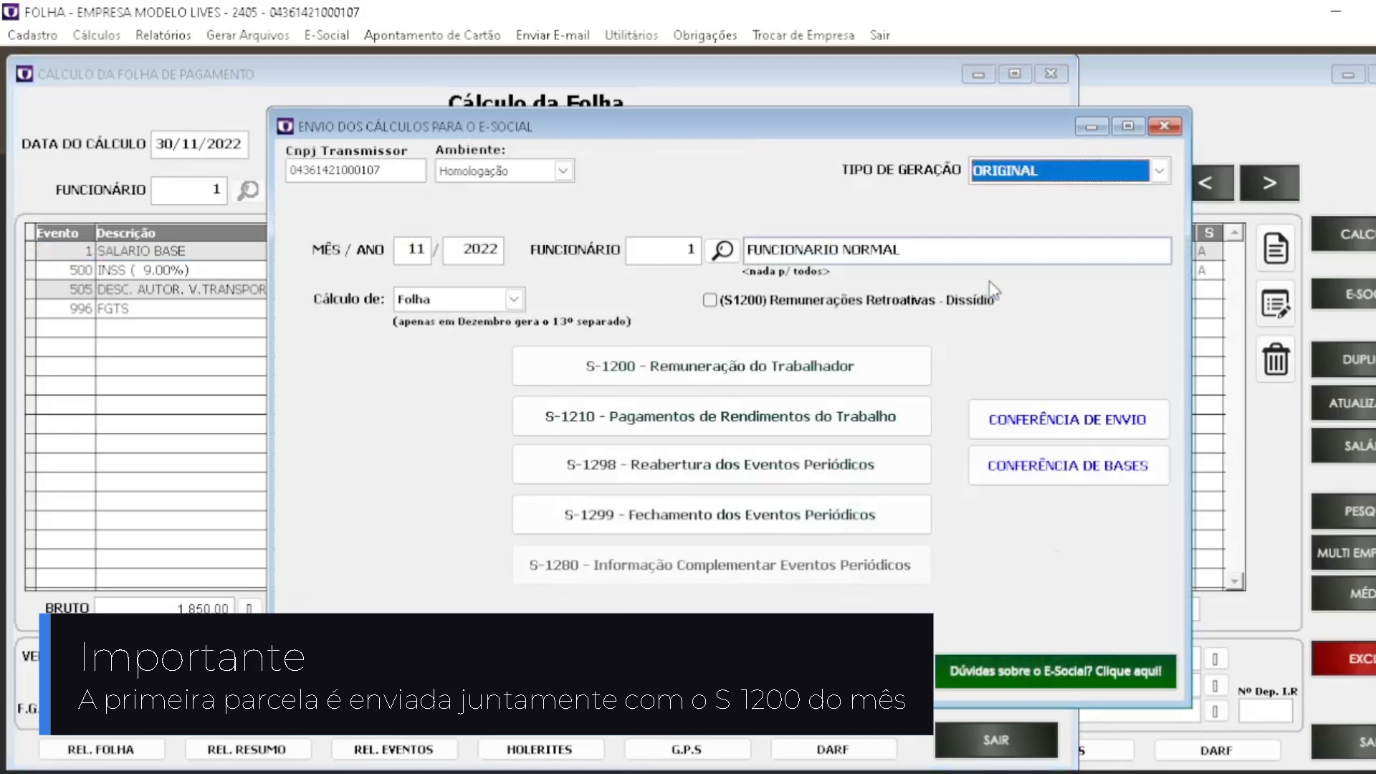